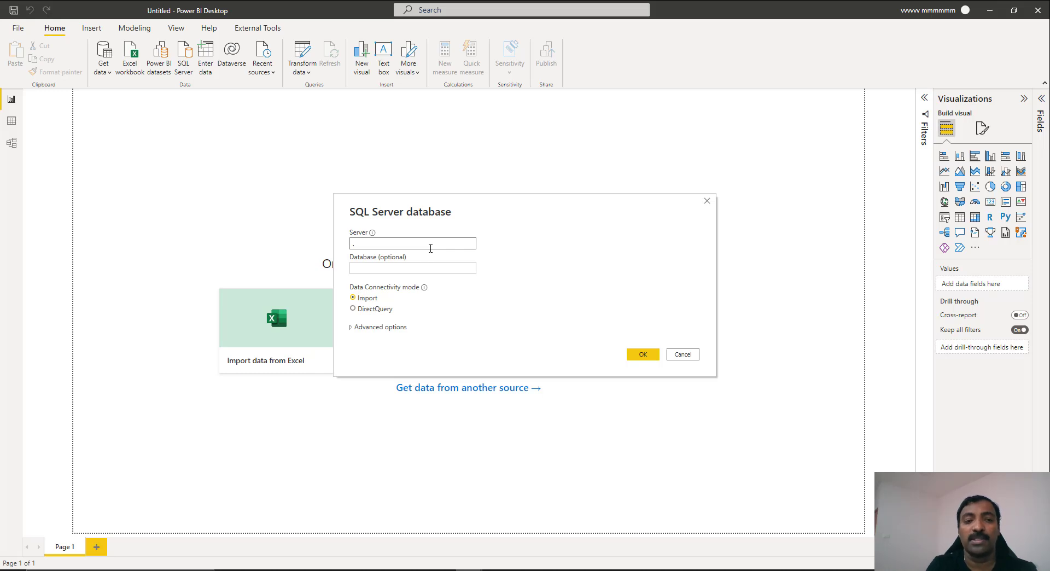
Connect to the ABC Bikes Dev database on the local SQL Server using DirectQuery mode.
{"action": "left_click", "coordinate": [436, 269]}
{"action": "type", "text": "ABC Bike"}
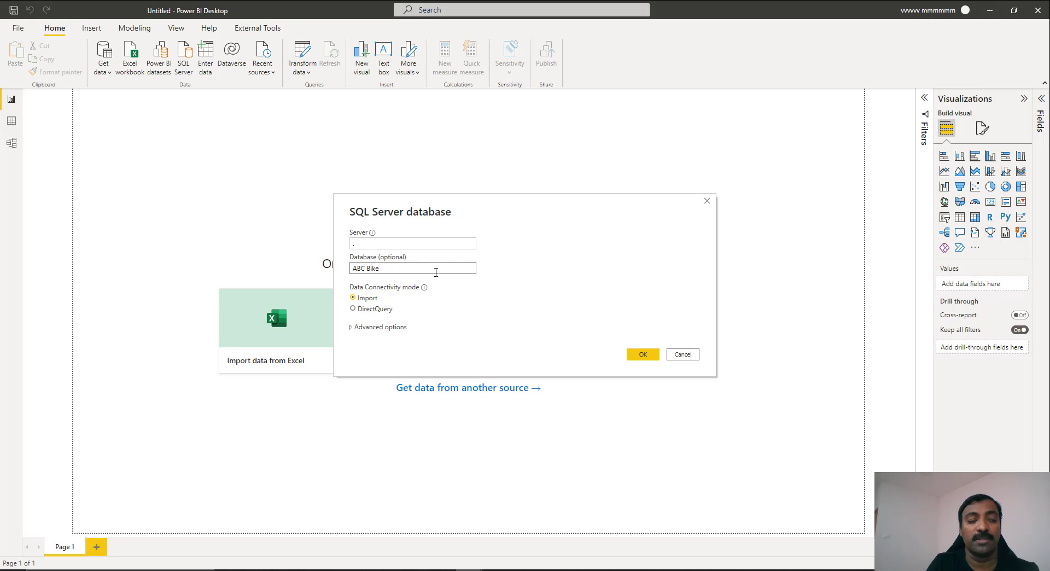
{"action": "type", "text": "s Dev"}
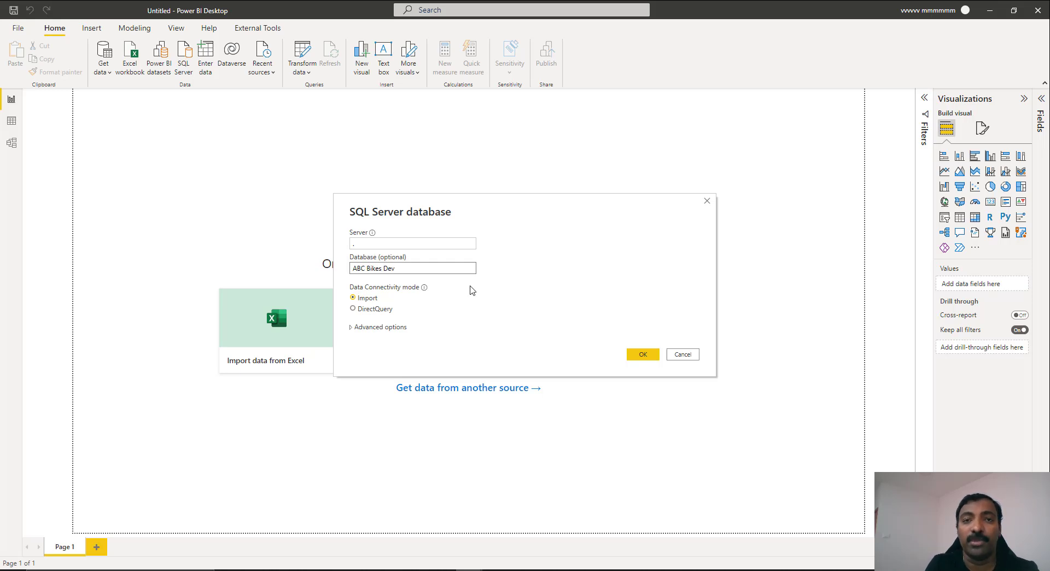
{"action": "left_click", "coordinate": [371, 311]}
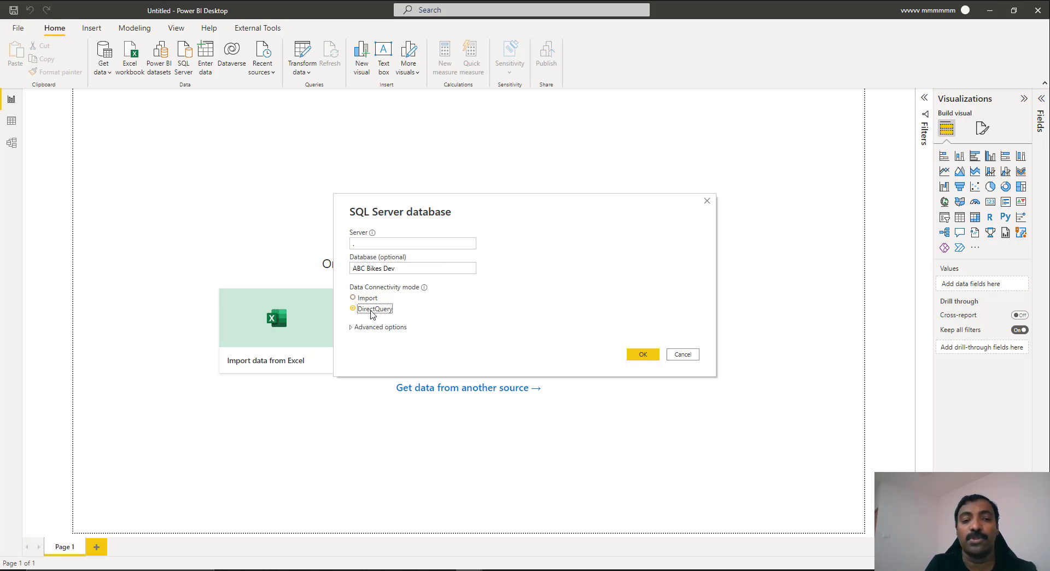
{"action": "left_click", "coordinate": [649, 357]}
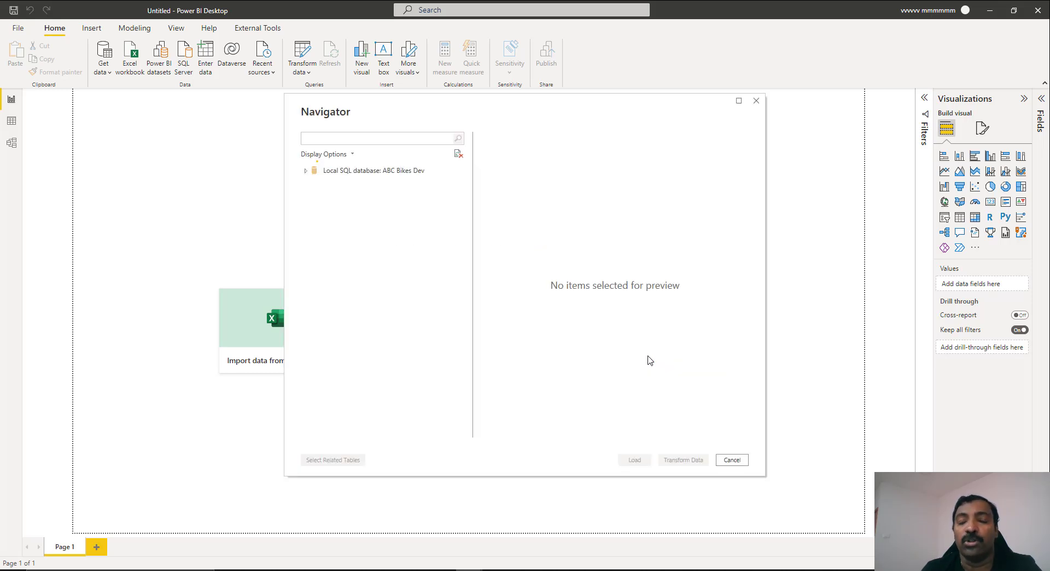
Load production brands, categories and products plus sales customers, order_items, orders, staffs and stores from the database.
{"action": "left_click", "coordinate": [318, 294]}
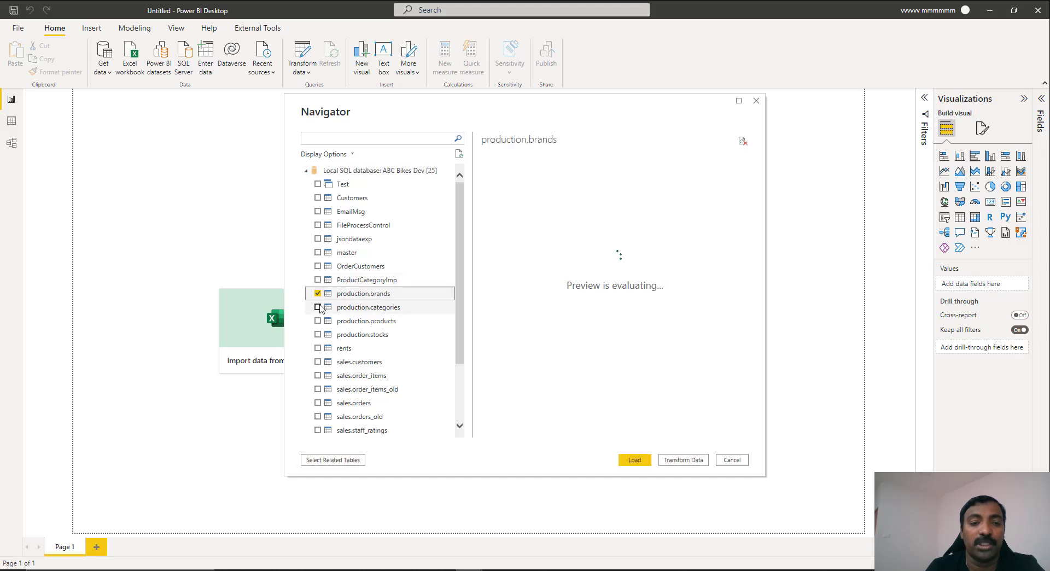
{"action": "left_click", "coordinate": [318, 307]}
{"action": "left_click", "coordinate": [318, 321]}
{"action": "left_click", "coordinate": [318, 362]}
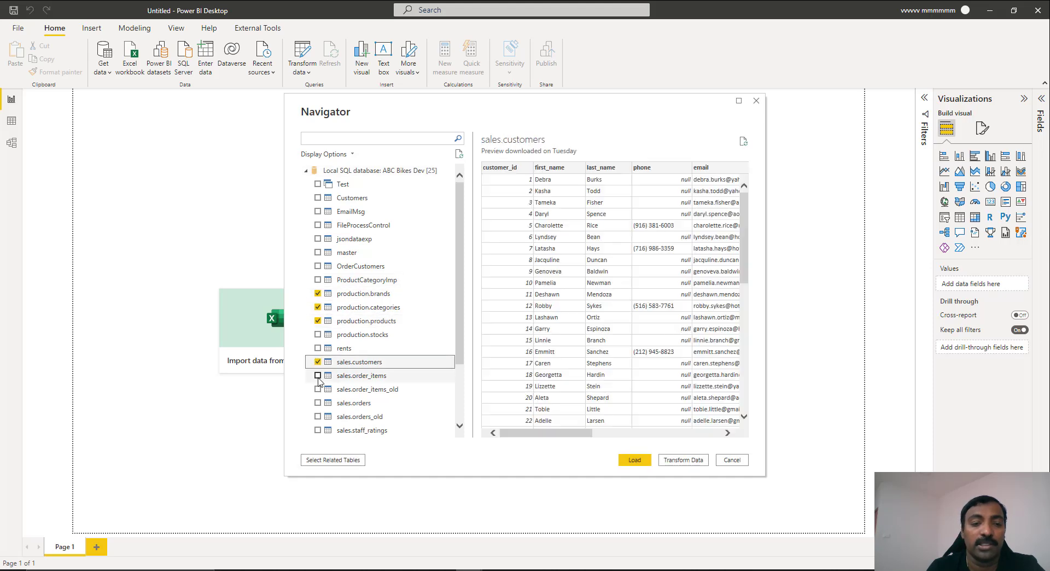
{"action": "left_click", "coordinate": [318, 376]}
{"action": "left_click", "coordinate": [318, 403]}
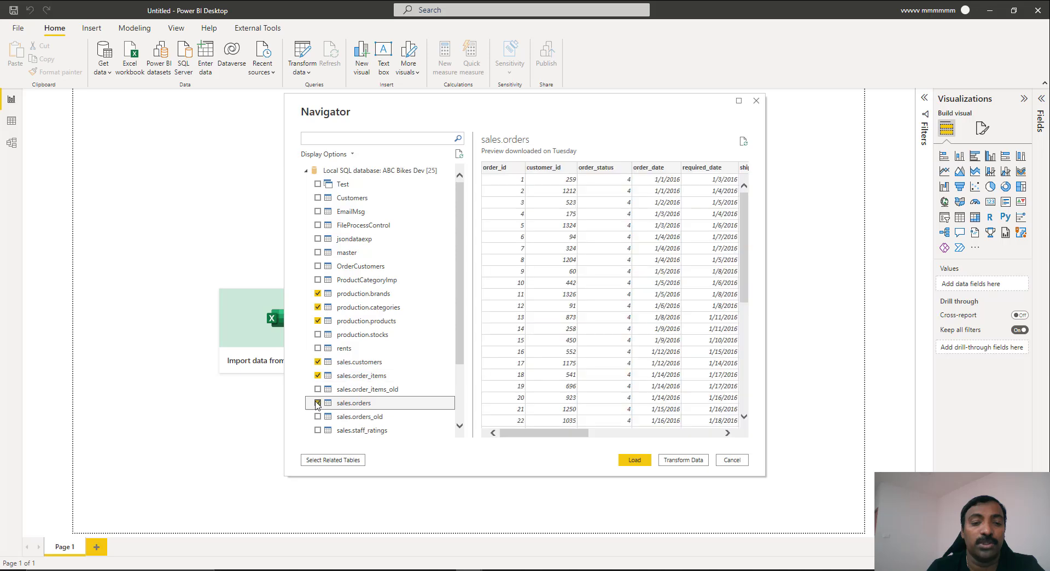
{"action": "scroll", "coordinate": [377, 356], "scroll_direction": "down", "scroll_amount": 2}
{"action": "left_click", "coordinate": [318, 403]}
{"action": "left_click", "coordinate": [643, 460]}
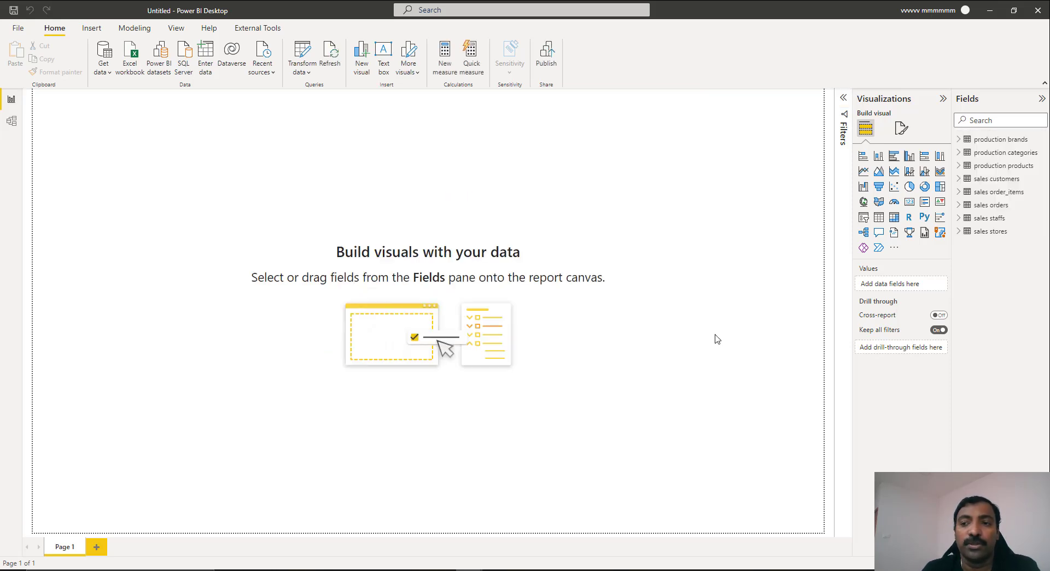
Open the sales orders query for editing in Power Query Editor and view its code in the Advanced Editor.
{"action": "right_click", "coordinate": [990, 212]}
{"action": "left_click", "coordinate": [908, 255]}
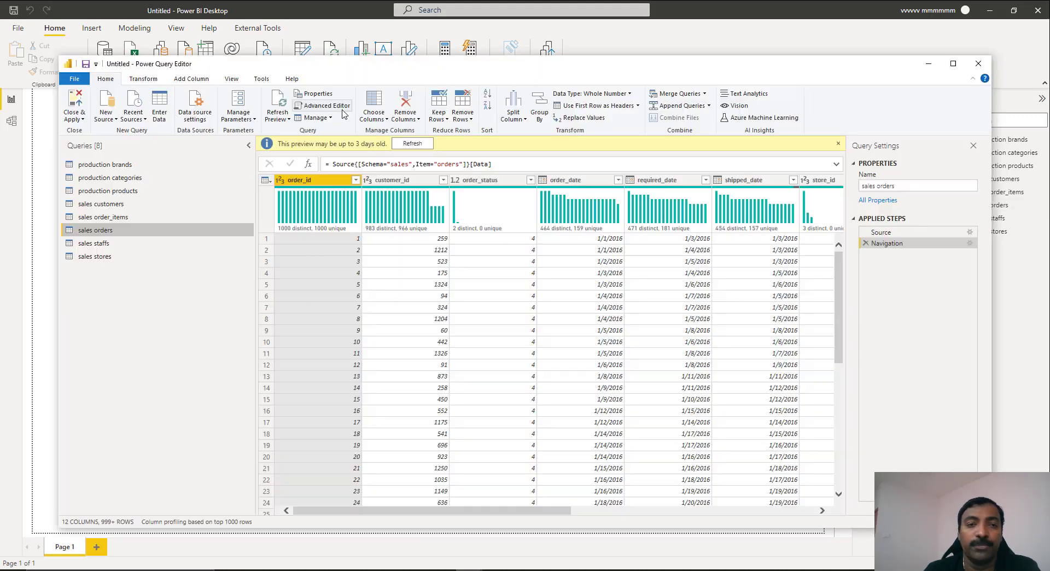
{"action": "left_click", "coordinate": [343, 110]}
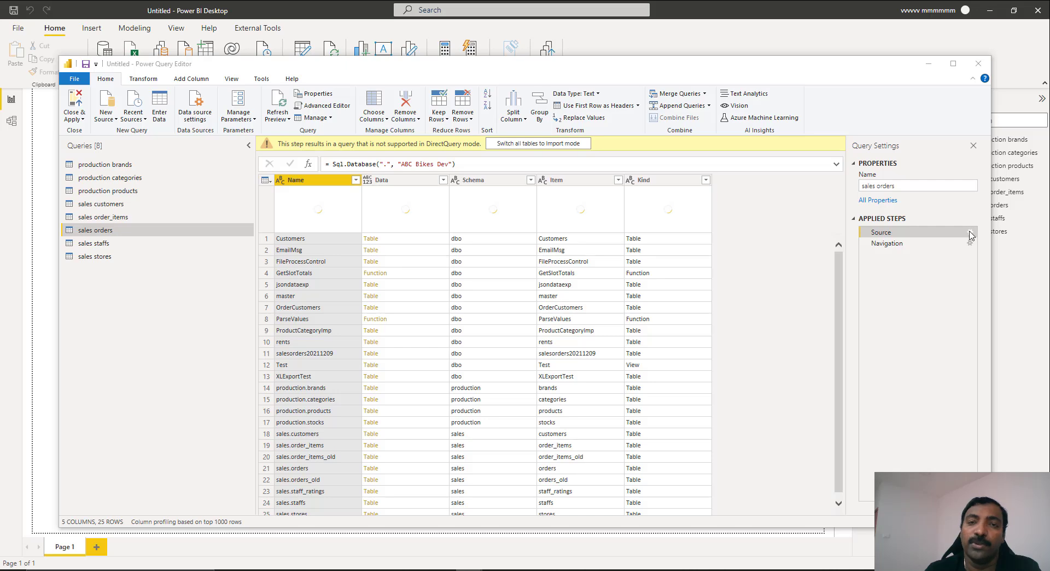
Add the SQL statement SELECT * FROM sales.orders to the Source step of the sales orders query.
{"action": "left_click", "coordinate": [970, 234]}
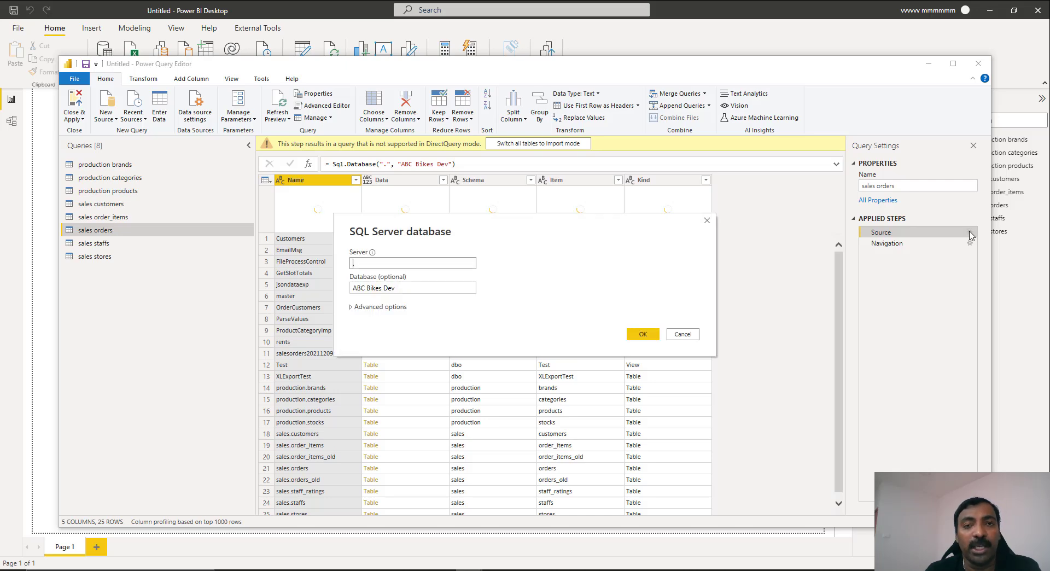
{"action": "left_click", "coordinate": [353, 308]}
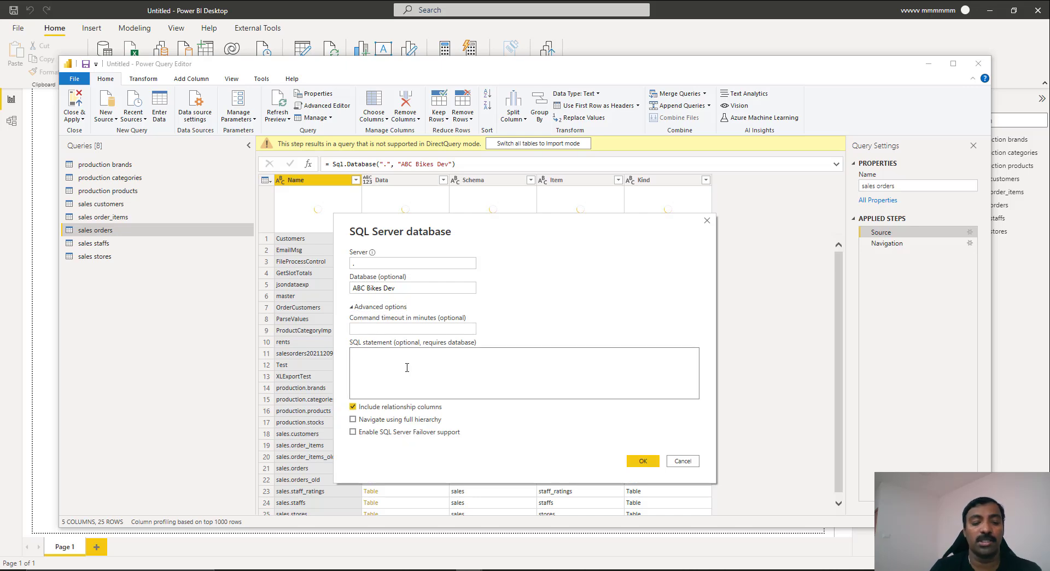
{"action": "type", "text": "ELECT"}
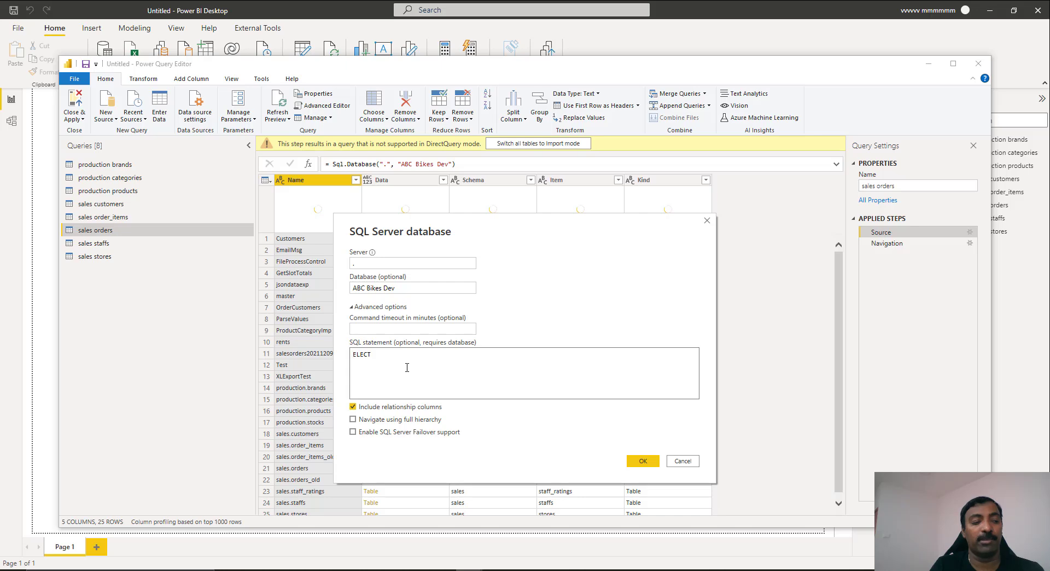
{"action": "type", "text": "S"}
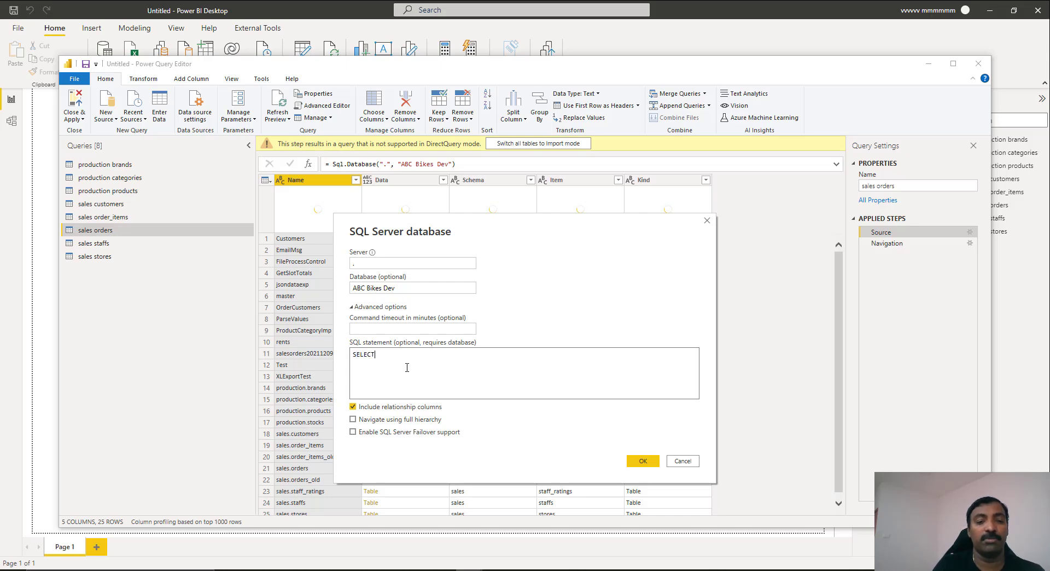
{"action": "type", "text": "* fr"}
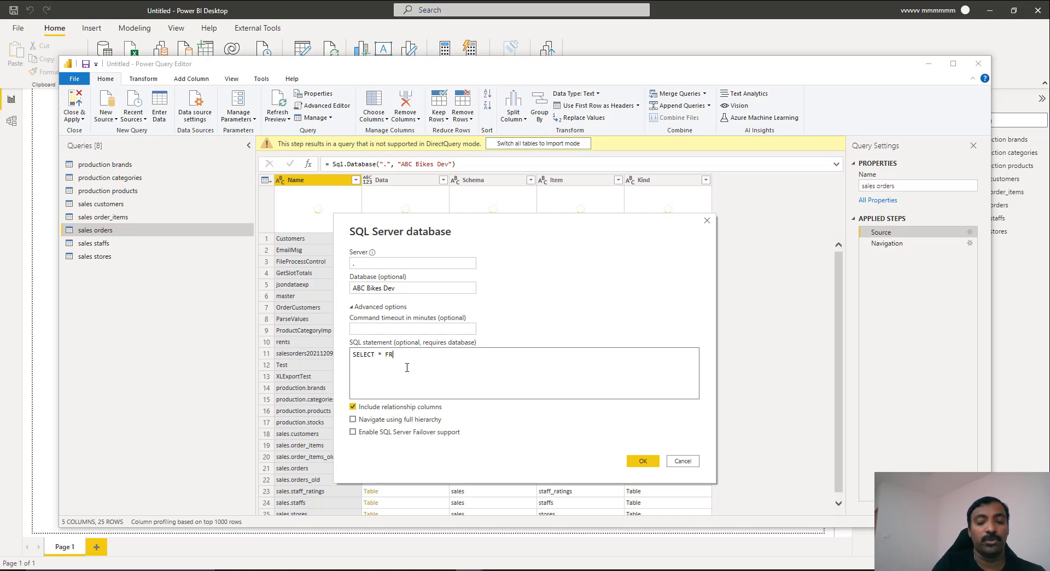
{"action": "type", "text": "OM ale"}
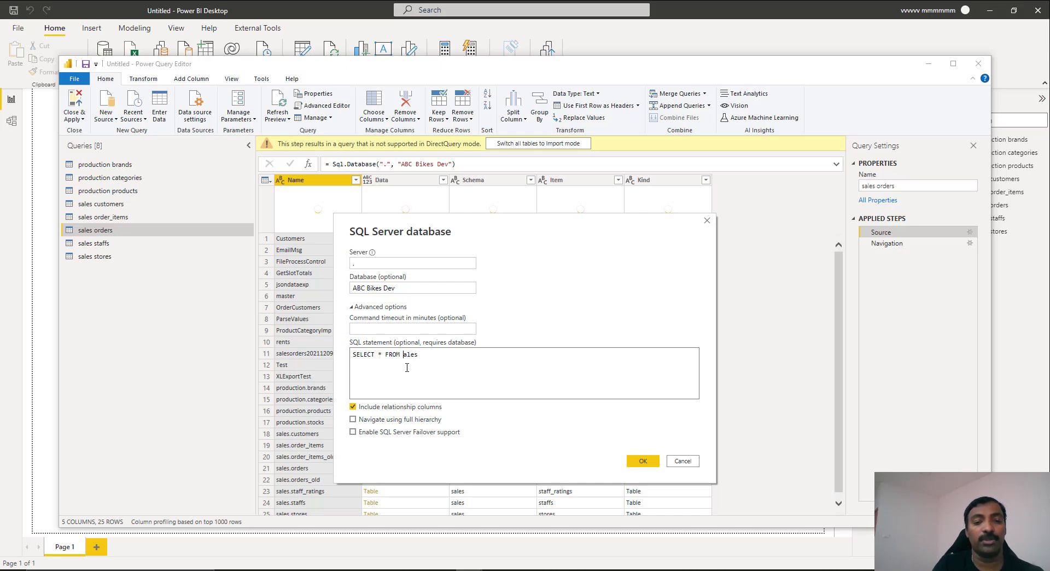
{"action": "type", "text": "s"}
{"action": "type", "text": ".ord"}
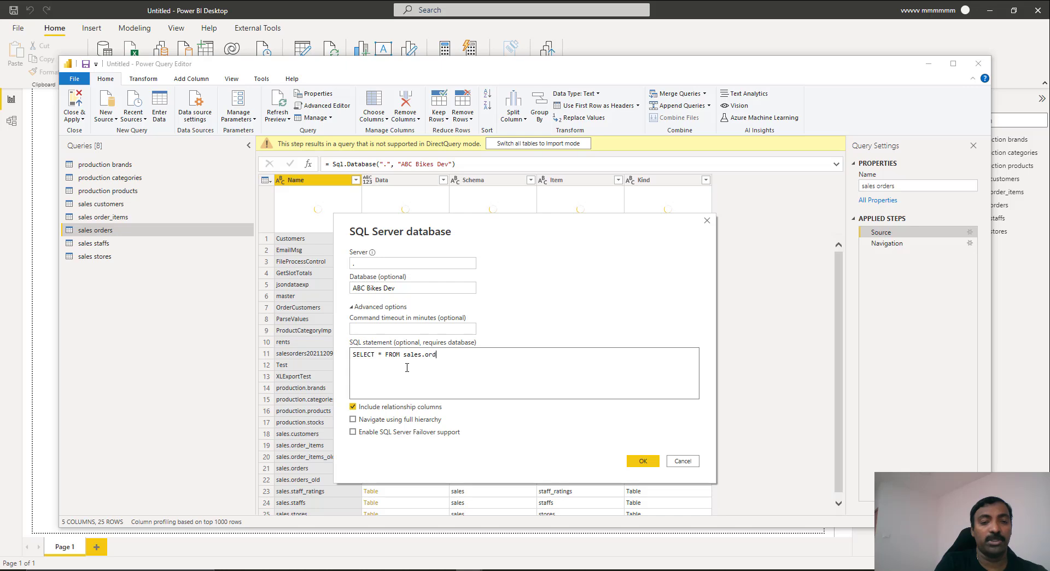
{"action": "type", "text": "ers"}
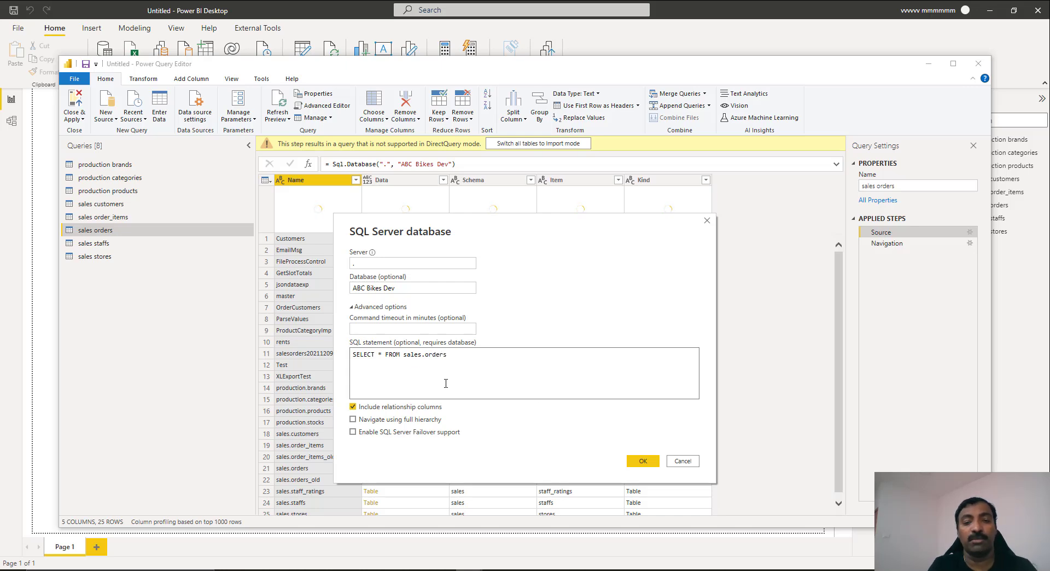
{"action": "left_click", "coordinate": [637, 462]}
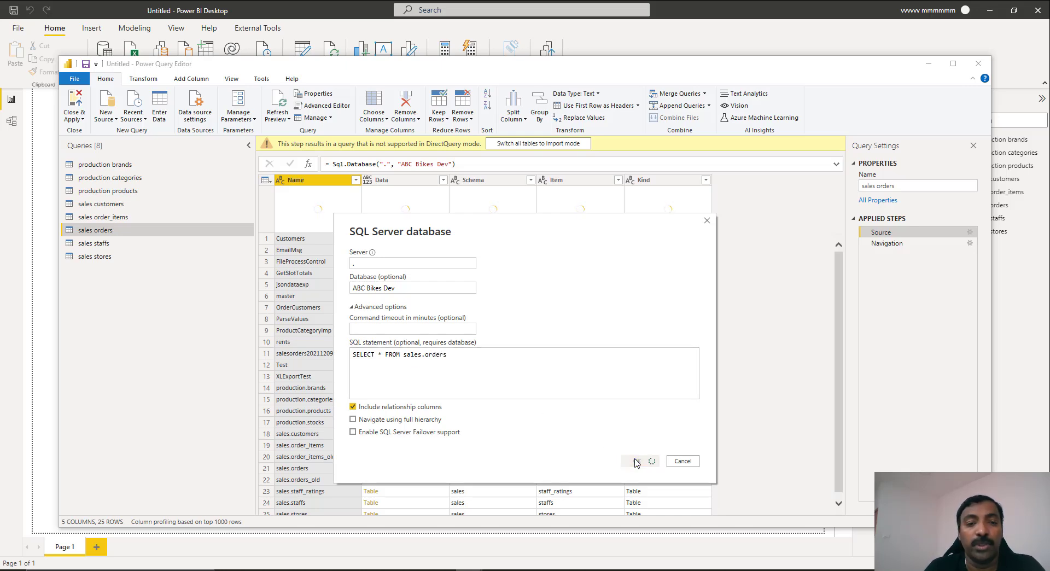
Examine the SQL query option in the Source line of the sales orders code in the Advanced Editor.
{"action": "left_click", "coordinate": [339, 105]}
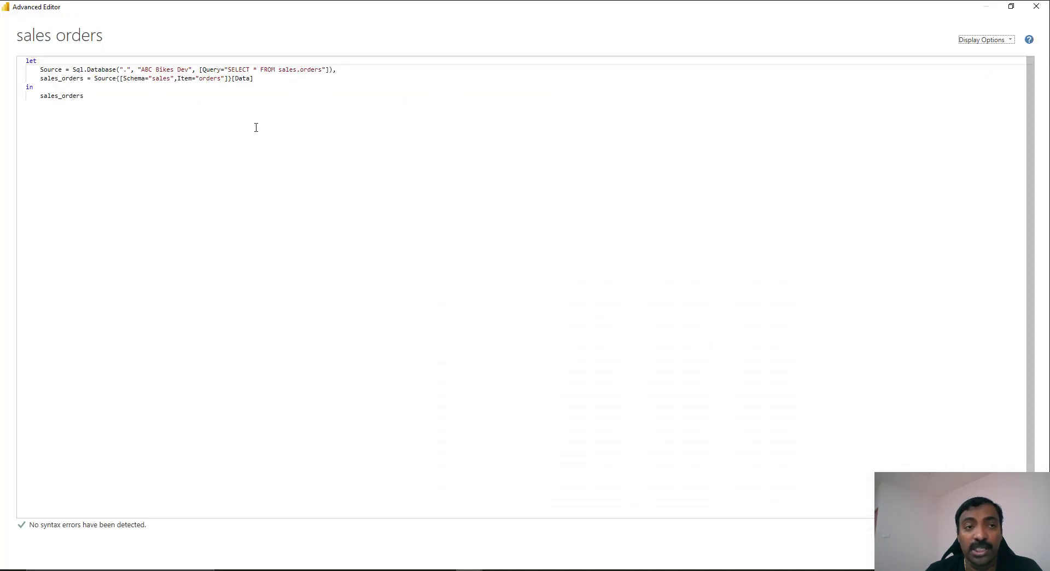
{"action": "left_click", "coordinate": [205, 70]}
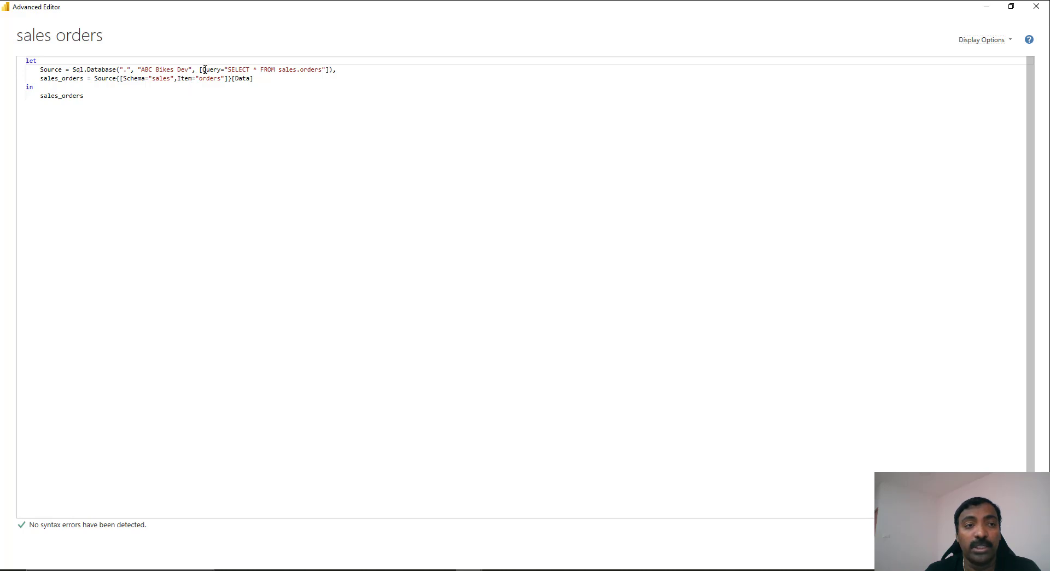
{"action": "right_click", "coordinate": [257, 70]}
{"action": "key", "text": "Escape"}
{"action": "left_click_drag", "start_coordinate": [200, 69], "coordinate": [322, 70]}
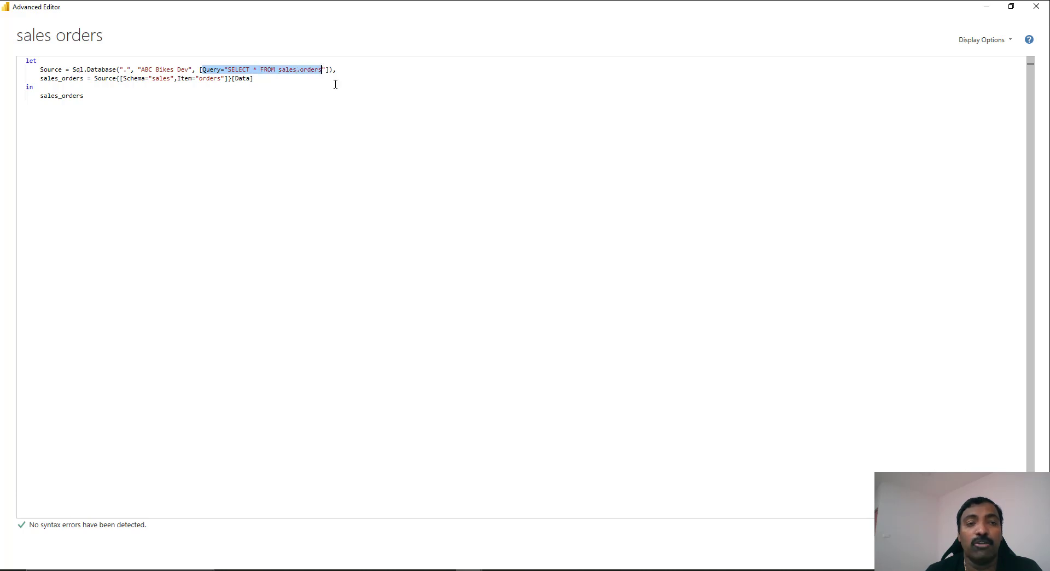
{"action": "left_click", "coordinate": [330, 108]}
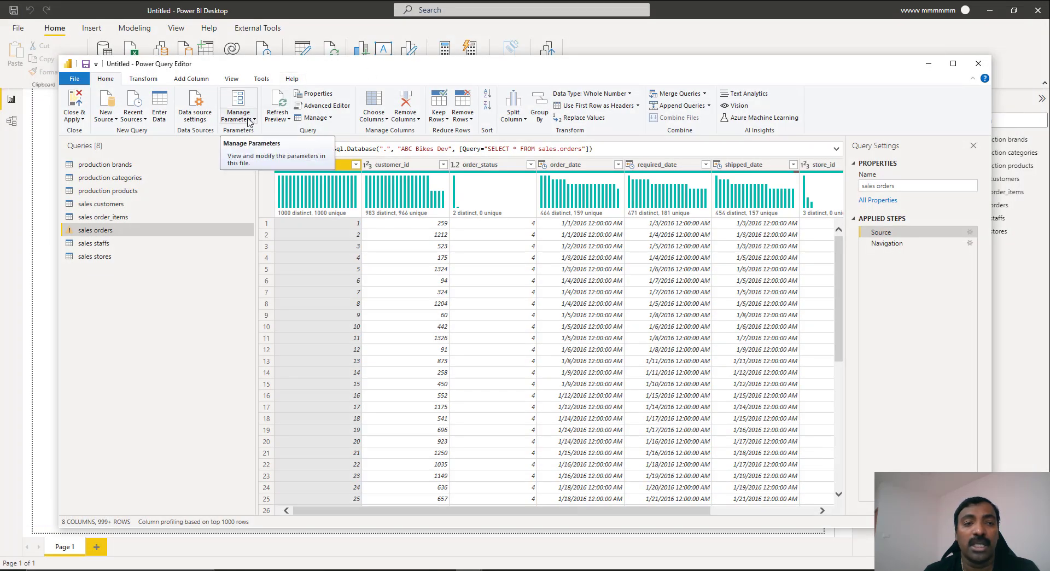
Create a query parameter named StartDate with the type Date/Time.
{"action": "left_click", "coordinate": [245, 121]}
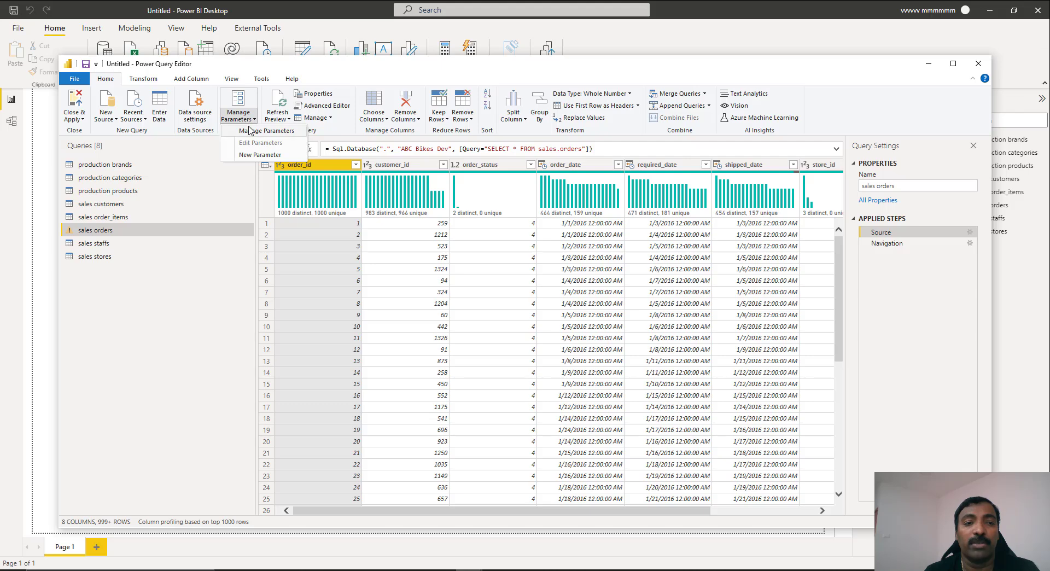
{"action": "left_click", "coordinate": [249, 135]}
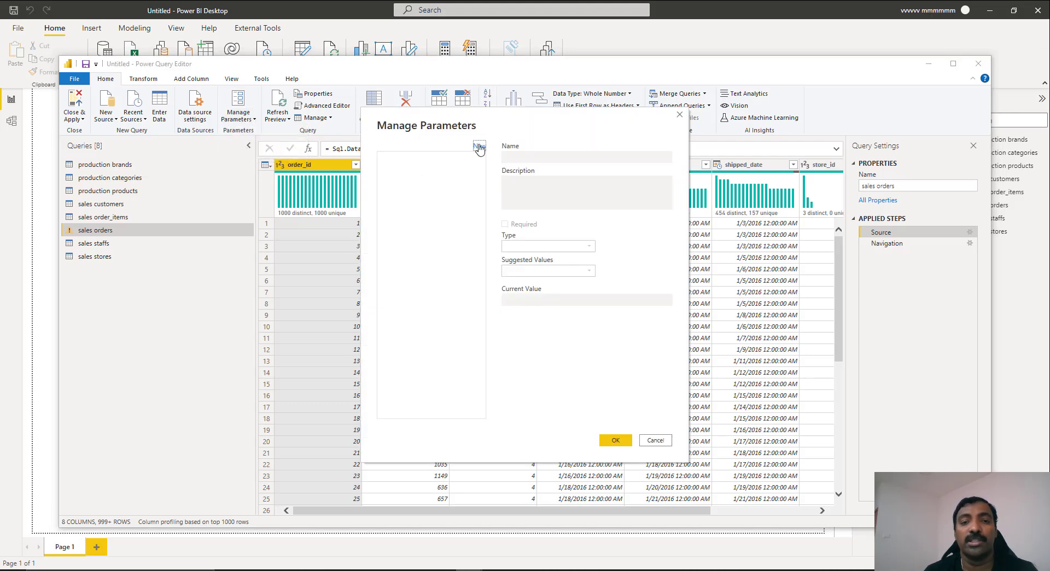
{"action": "left_click", "coordinate": [479, 146]}
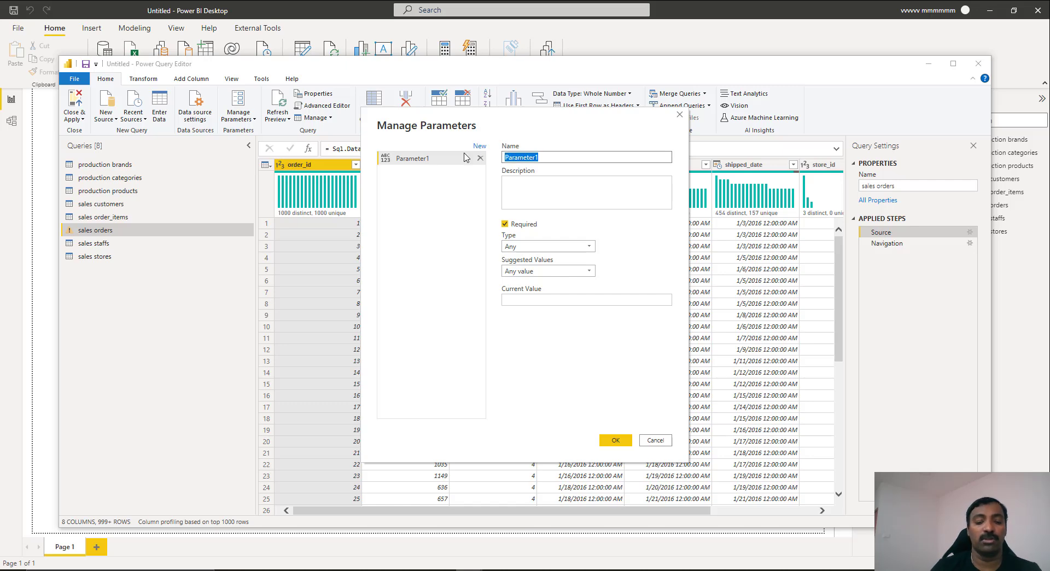
{"action": "type", "text": "tartDate"}
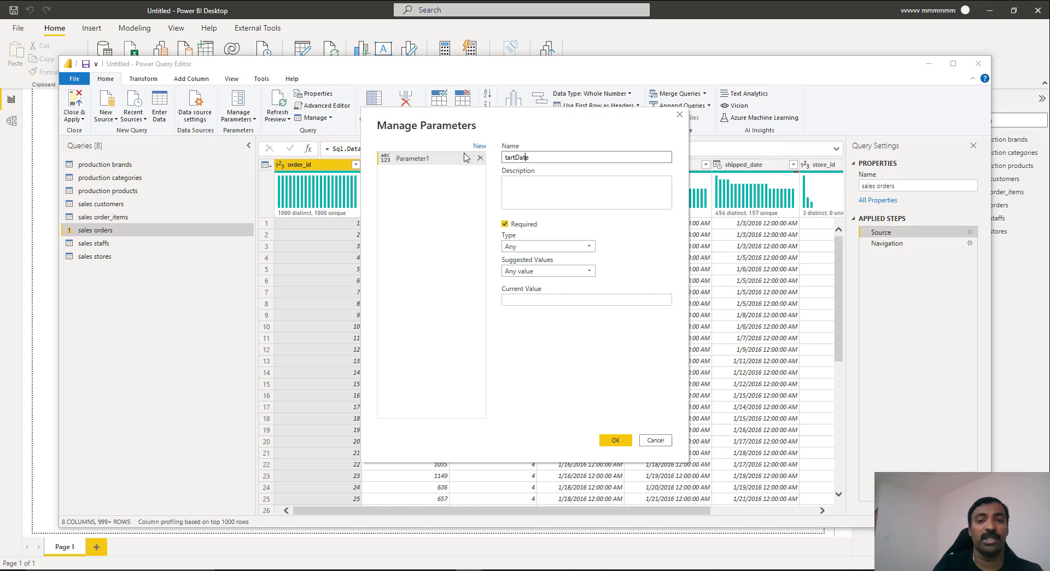
{"action": "type", "text": "S"}
{"action": "left_click", "coordinate": [548, 246]}
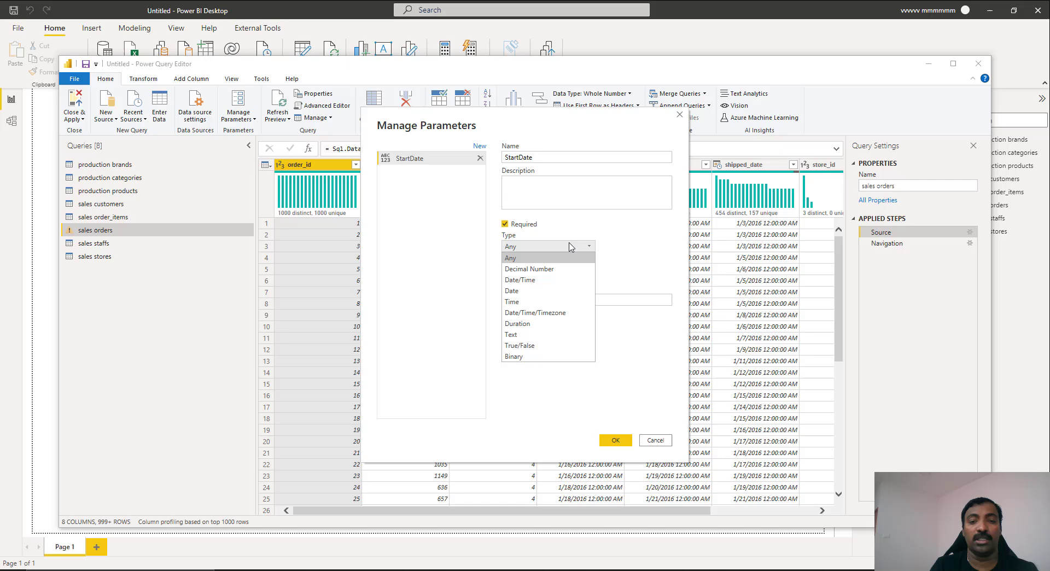
{"action": "left_click", "coordinate": [542, 290]}
Set the StartDate parameter's current value to 2020-01-01 and save the parameter.
{"action": "left_click", "coordinate": [550, 299]}
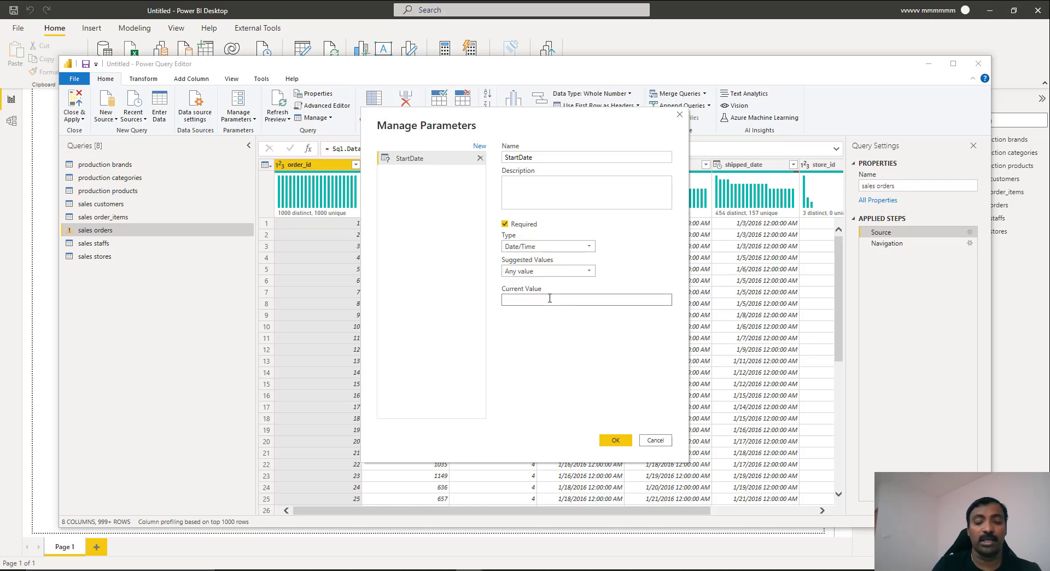
{"action": "type", "text": "2021"}
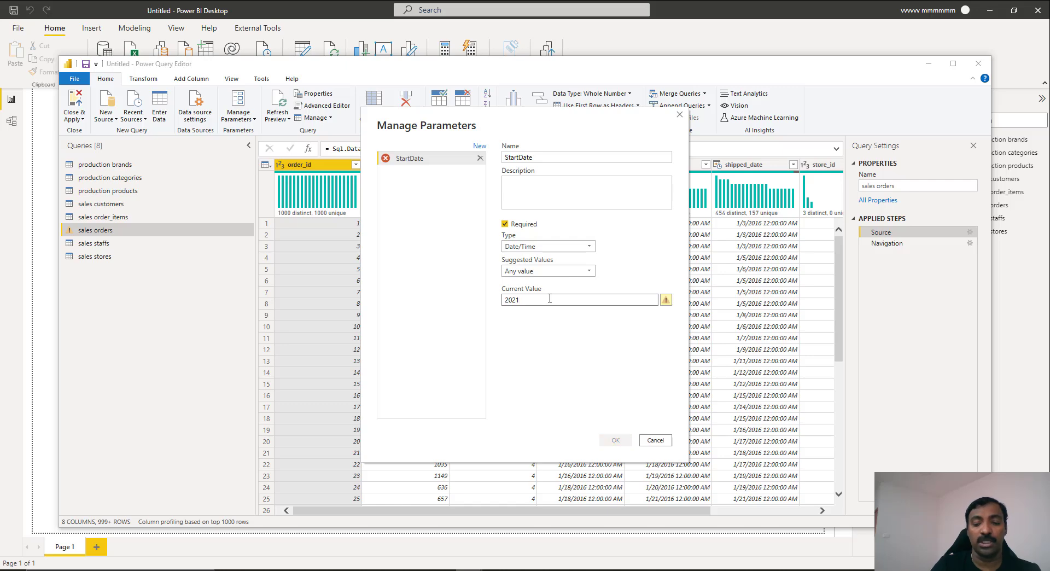
{"action": "key", "text": "BackSpace"}
{"action": "type", "text": "0-01-01"}
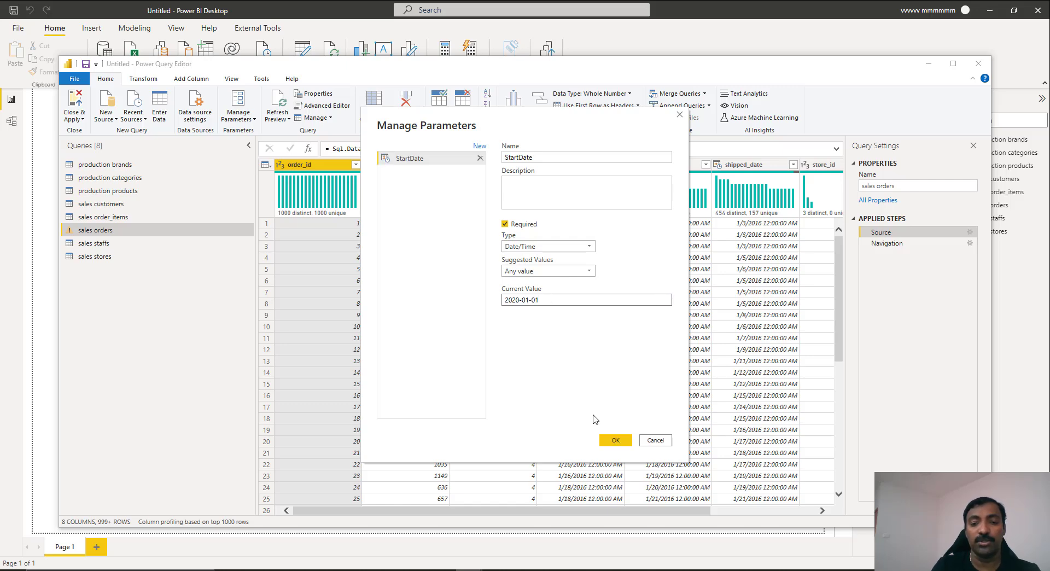
{"action": "left_click", "coordinate": [615, 440]}
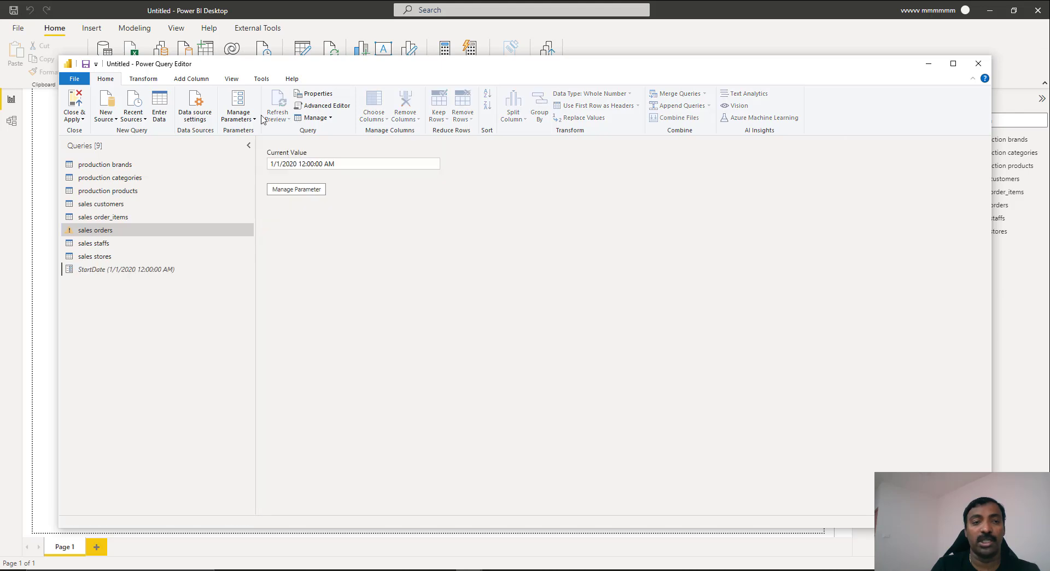
Create a second query parameter named EndDate with the type Date/Time.
{"action": "left_click", "coordinate": [239, 115]}
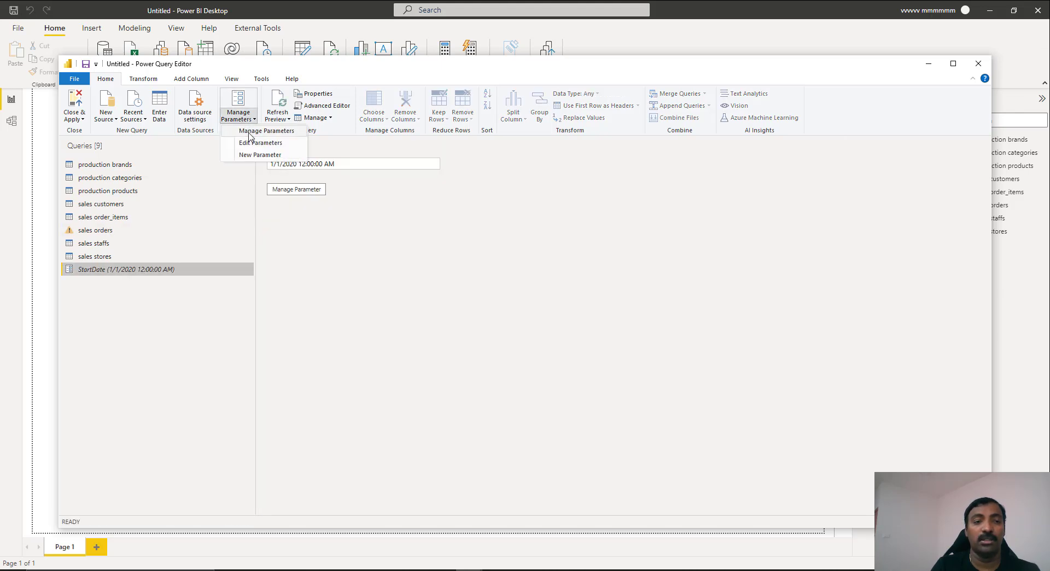
{"action": "left_click", "coordinate": [259, 155]}
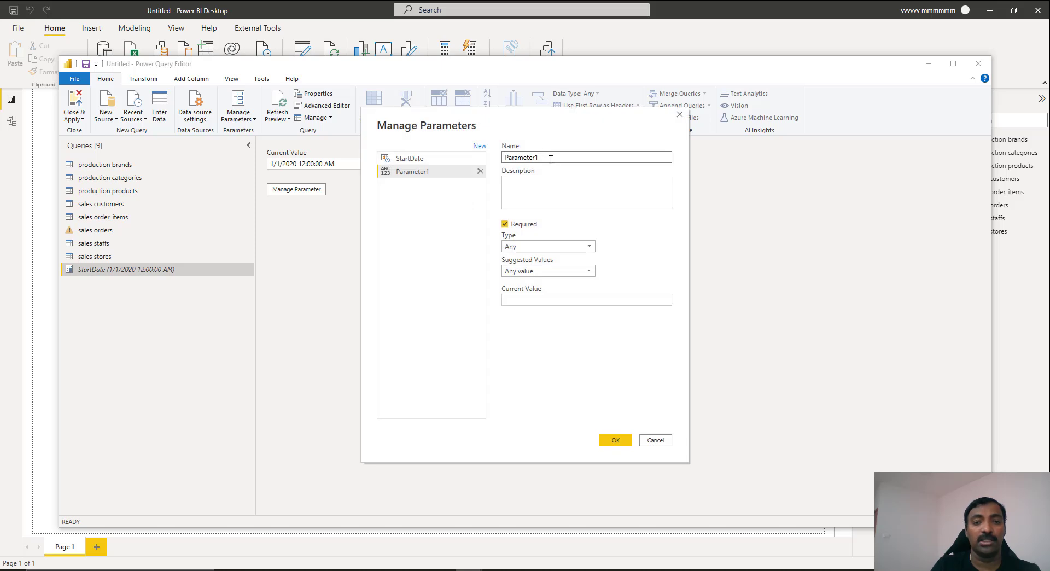
{"action": "type", "text": "EndDate"}
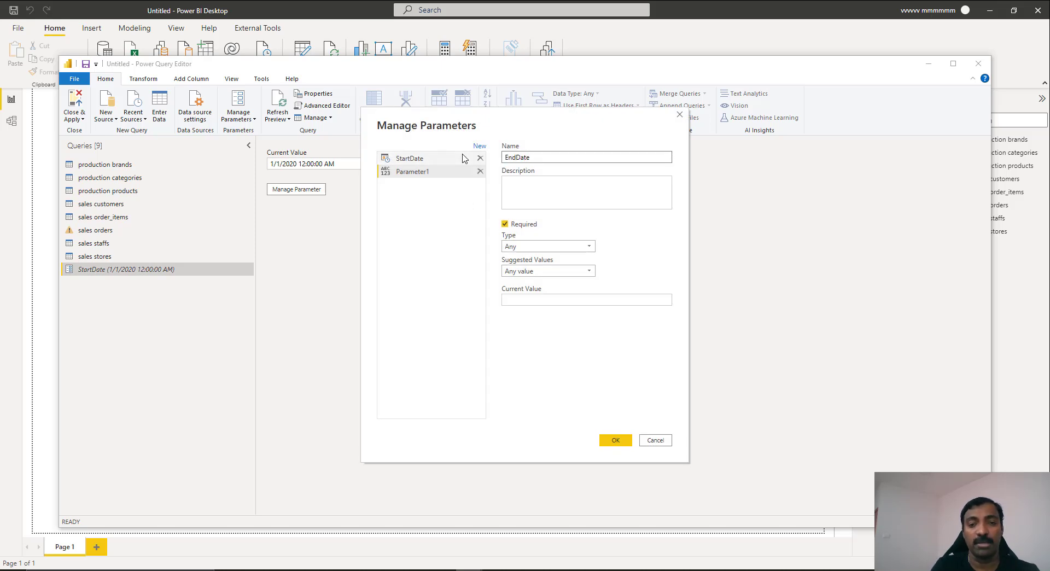
{"action": "left_click", "coordinate": [547, 247]}
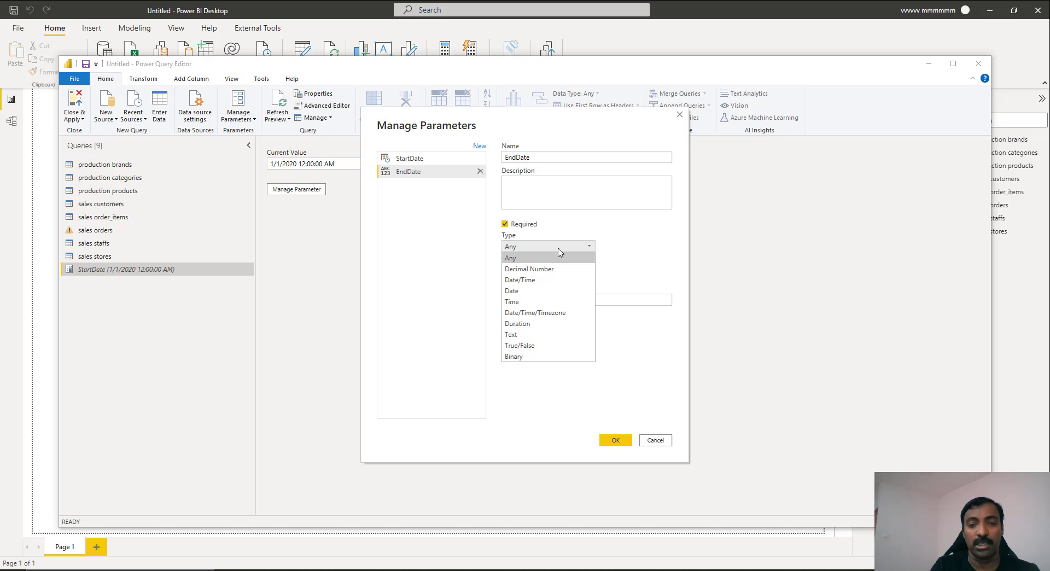
{"action": "left_click", "coordinate": [536, 280]}
Set the EndDate parameter's current value to 2022-02-24 and save the parameter.
{"action": "left_click", "coordinate": [552, 298]}
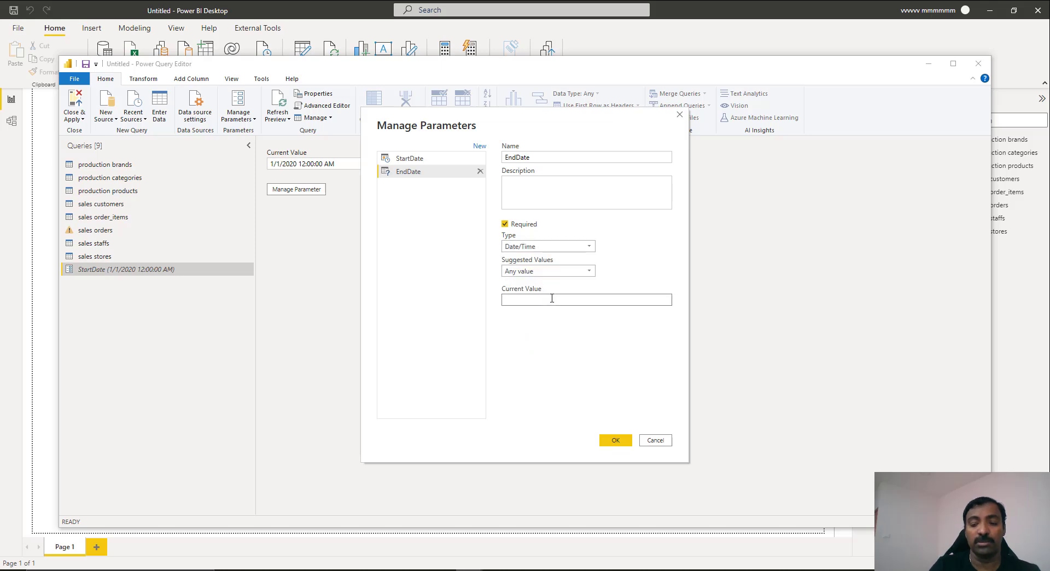
{"action": "type", "text": "2022"}
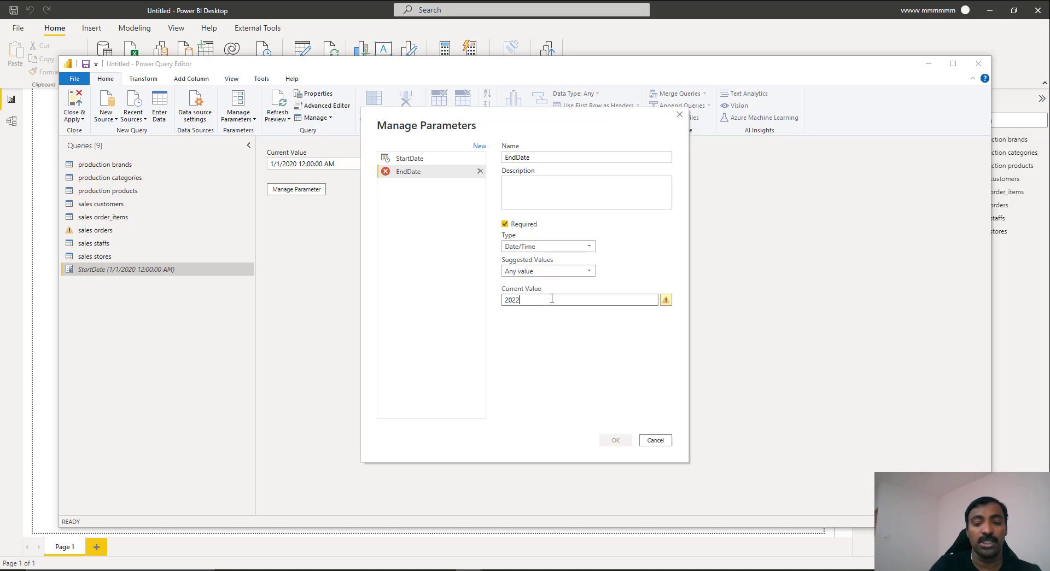
{"action": "type", "text": "-0"}
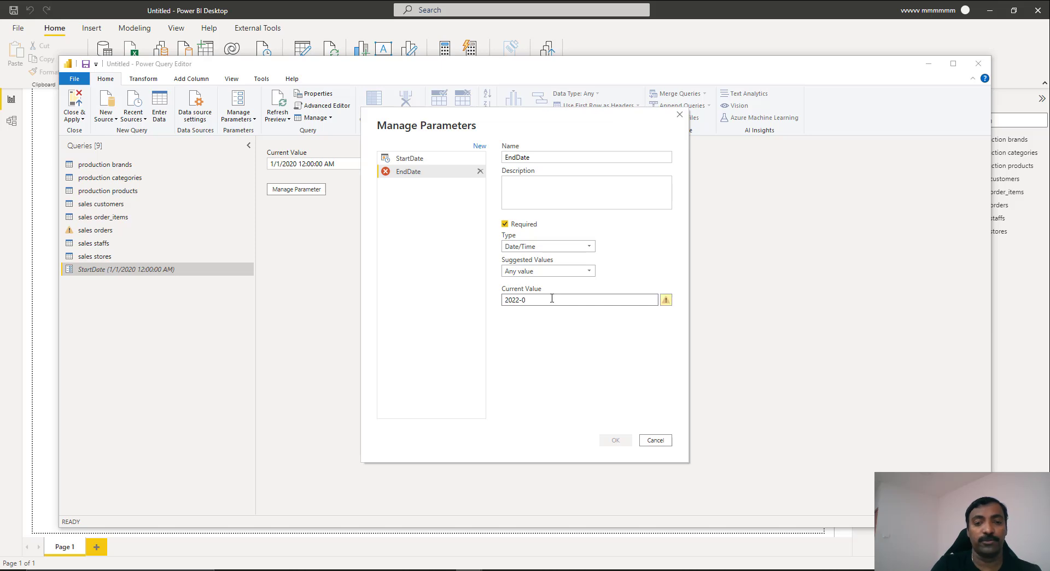
{"action": "type", "text": "2-"}
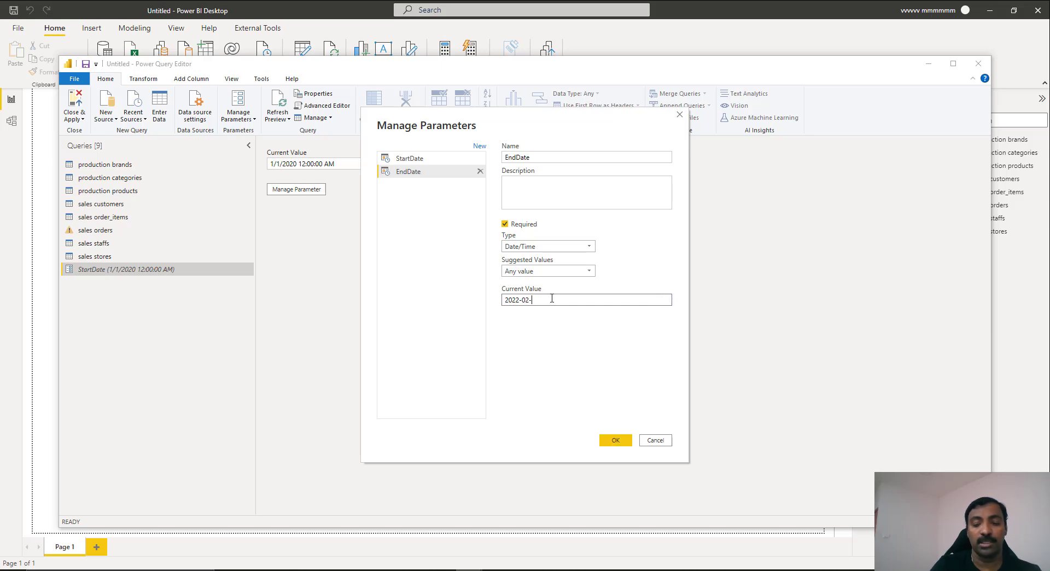
{"action": "type", "text": "24"}
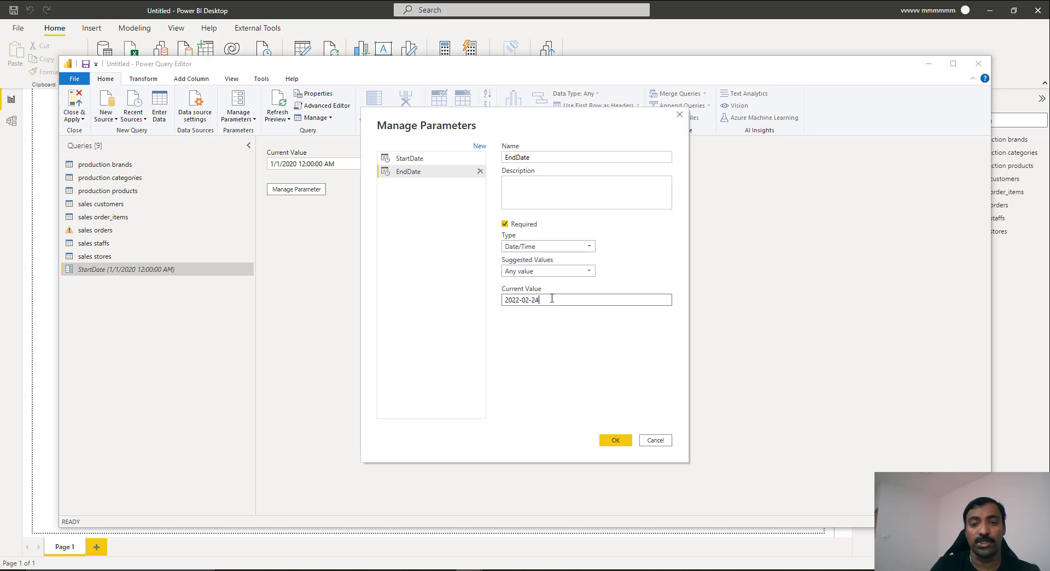
{"action": "left_click", "coordinate": [614, 442]}
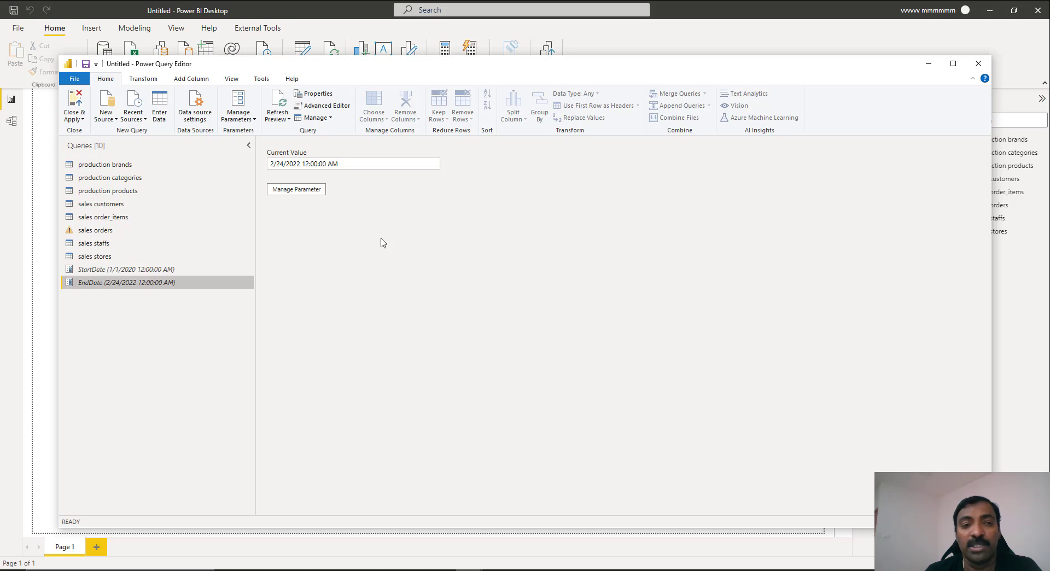
Delete the sales_orders navigation line below Source from the sales orders query's M code in the Advanced Editor.
{"action": "left_click", "coordinate": [107, 229]}
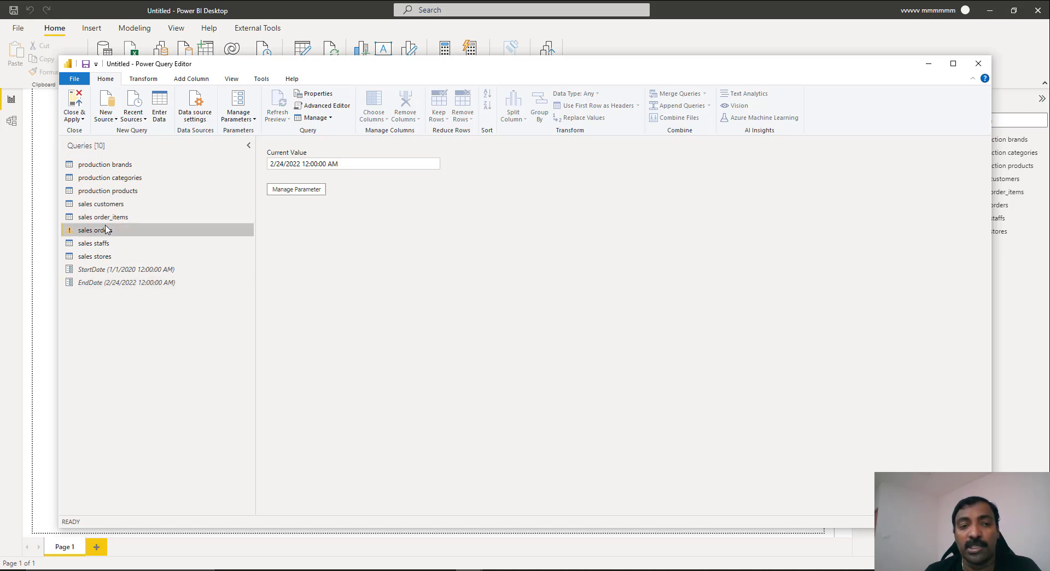
{"action": "left_click", "coordinate": [344, 110]}
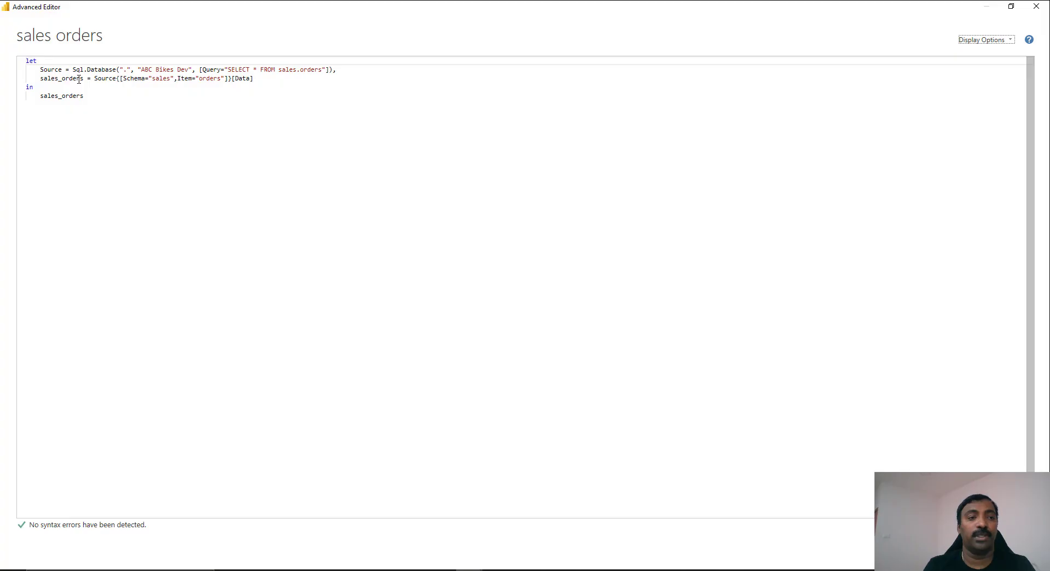
{"action": "double_click", "coordinate": [48, 71]}
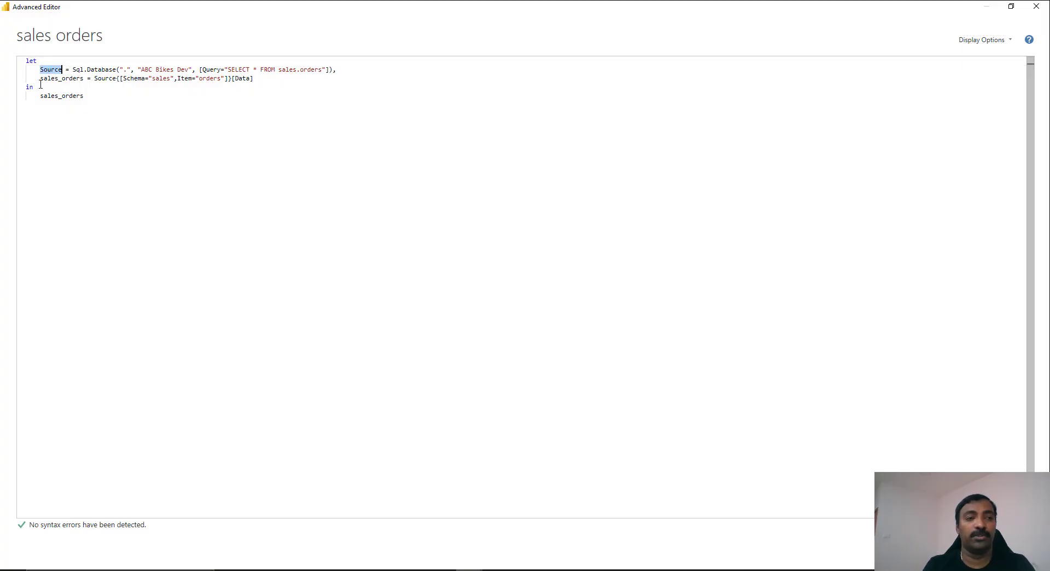
{"action": "left_click_drag", "start_coordinate": [41, 79], "coordinate": [272, 78]}
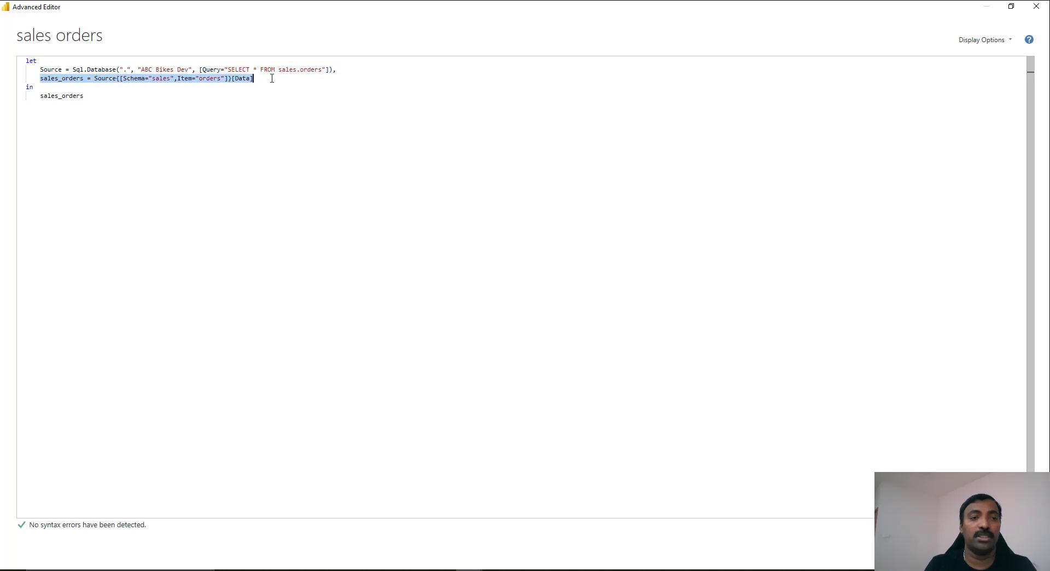
{"action": "key", "text": "Delete"}
{"action": "key", "text": "BackSpace"}
{"action": "key", "text": "BackSpace"}
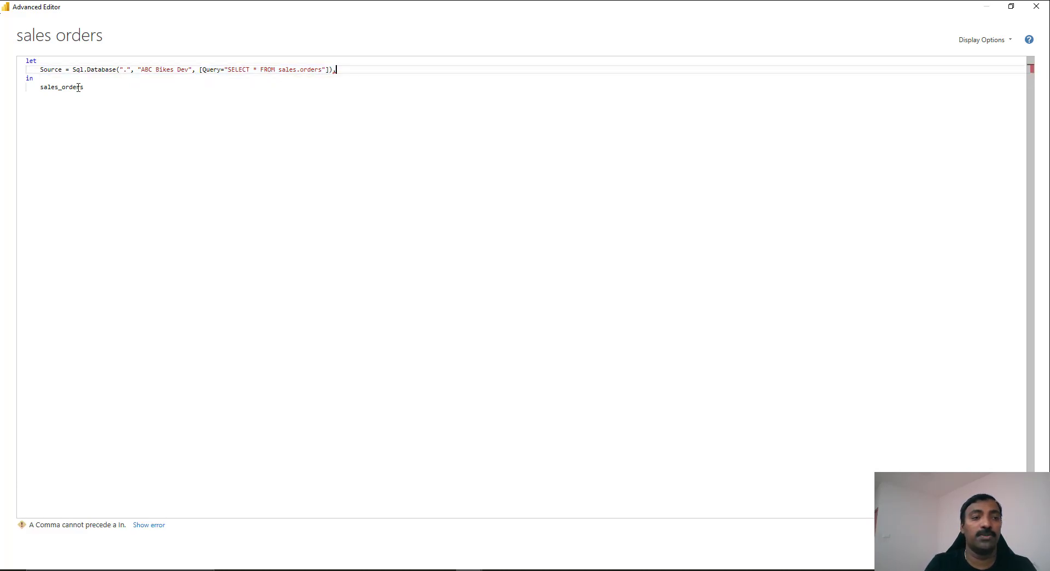
Make the sales orders query return Source, remove the trailing comma from the Source line, and apply the code.
{"action": "double_click", "coordinate": [78, 87]}
{"action": "type", "text": "Source"}
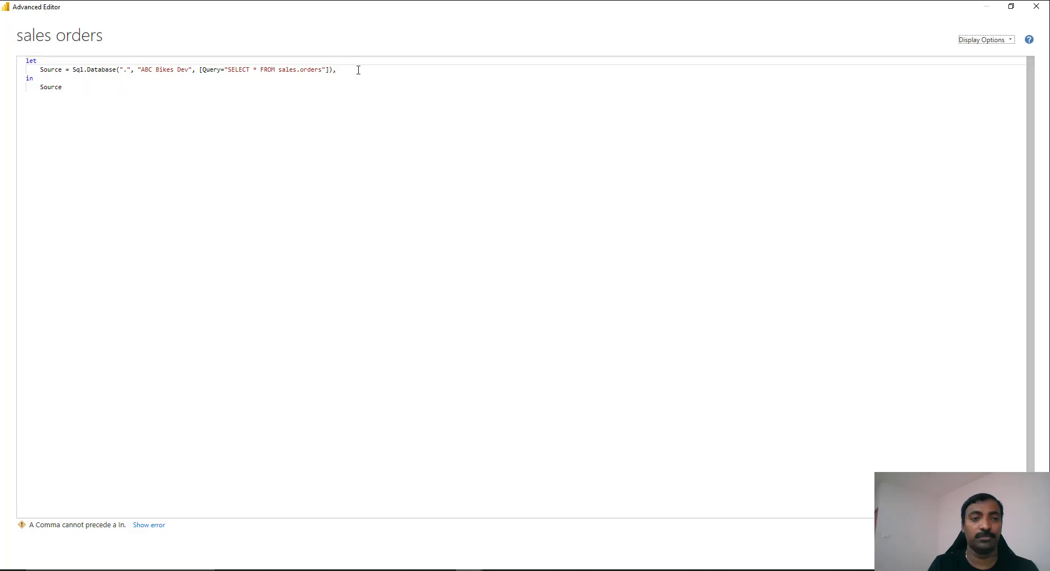
{"action": "left_click", "coordinate": [359, 71]}
{"action": "key", "text": "BackSpace"}
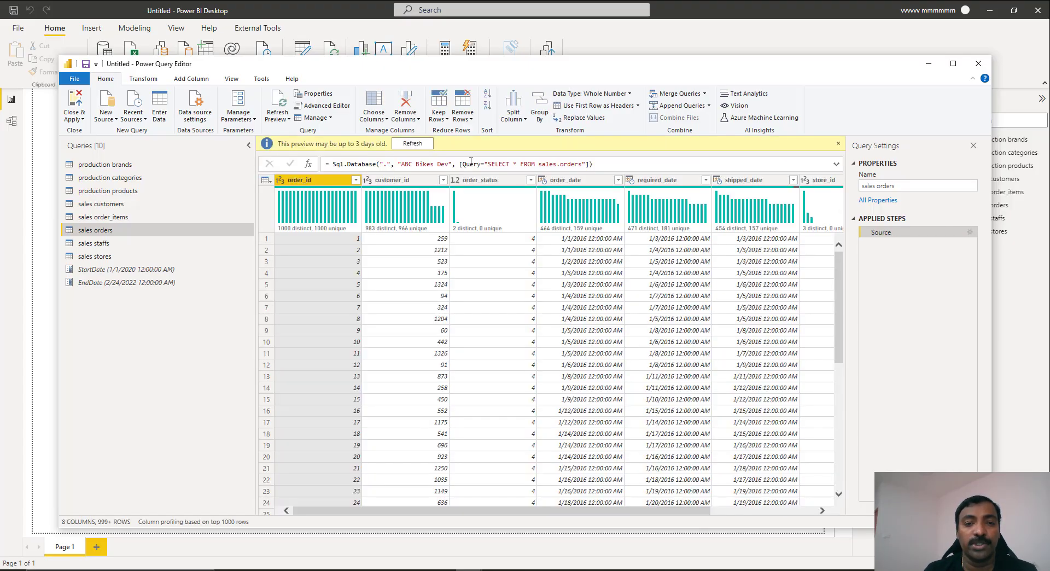
Define a filterquery variable above the Source line of the sales orders code, holding a copy of "SELECT * FROM sales.orders".
{"action": "left_click", "coordinate": [350, 103]}
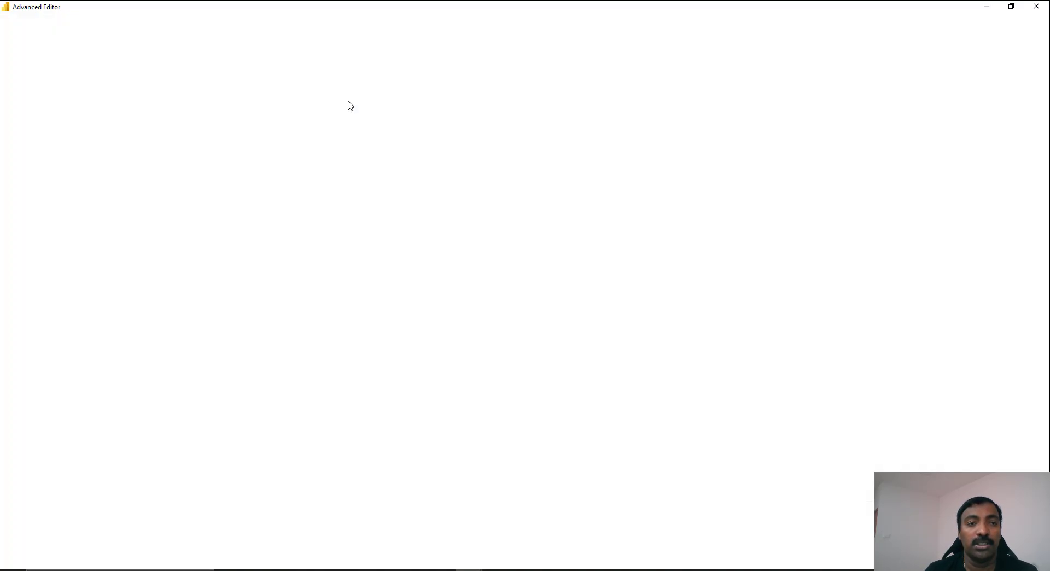
{"action": "left_click_drag", "start_coordinate": [228, 69], "coordinate": [319, 70]}
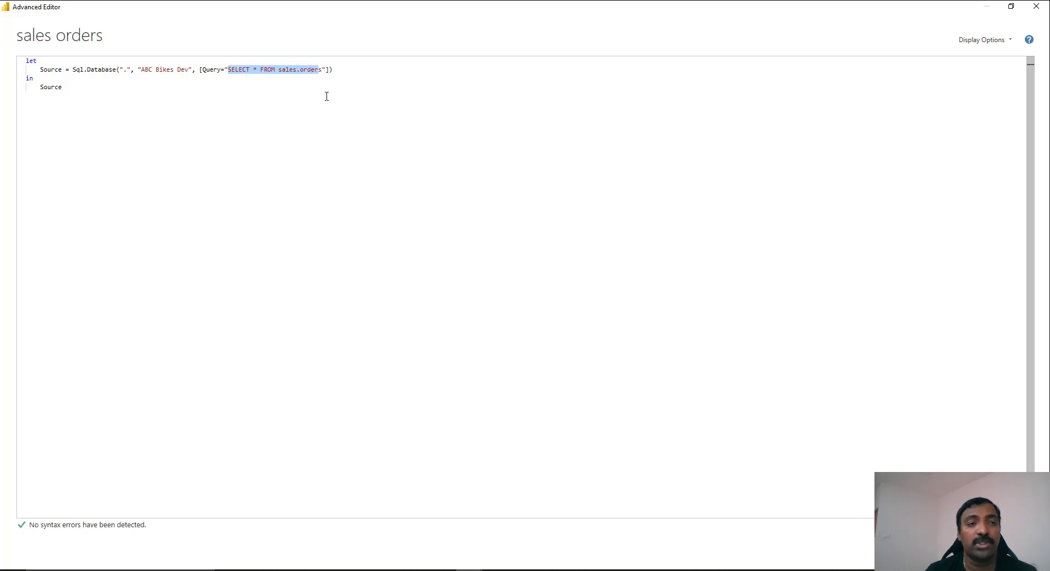
{"action": "left_click", "coordinate": [135, 59]}
{"action": "key", "text": "Return"}
{"action": "type", "text": "filter"}
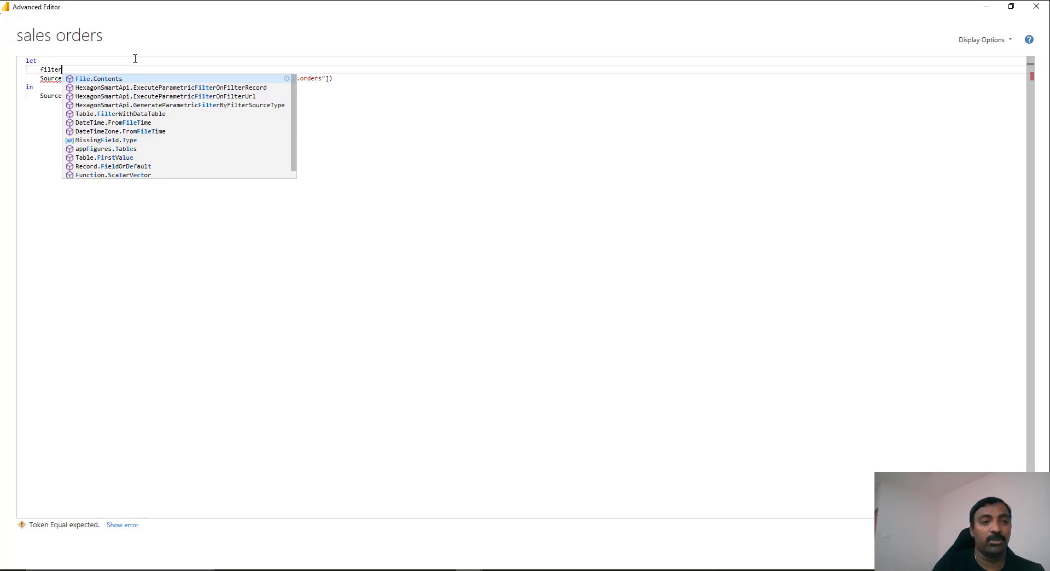
{"action": "type", "text": "query"}
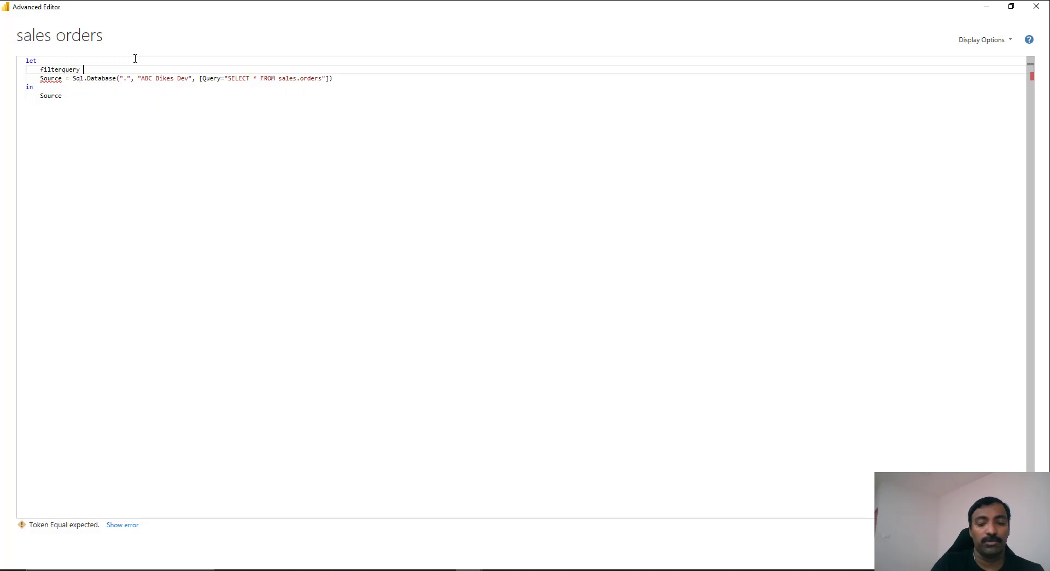
{"action": "type", "text": " ="}
{"action": "left_click_drag", "start_coordinate": [228, 78], "coordinate": [329, 79]}
{"action": "key", "text": "ctrl+c"}
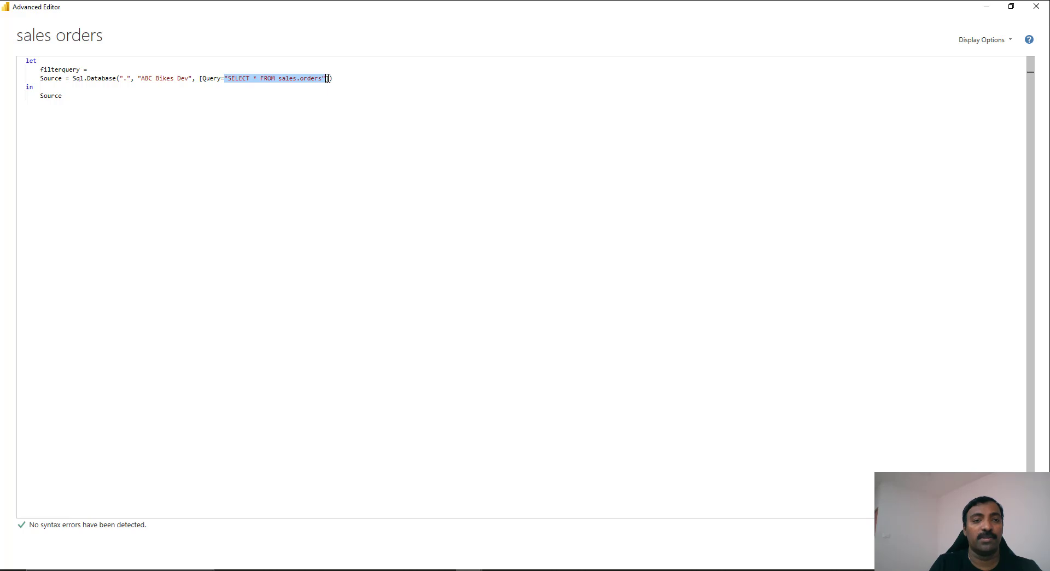
{"action": "left_click", "coordinate": [163, 71]}
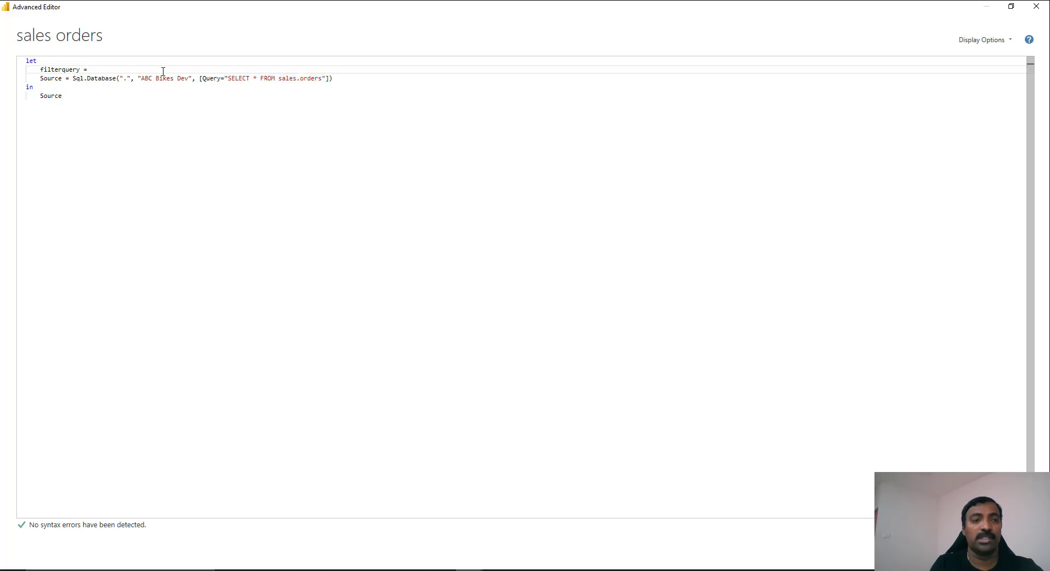
{"action": "key", "text": "ctrl+v"}
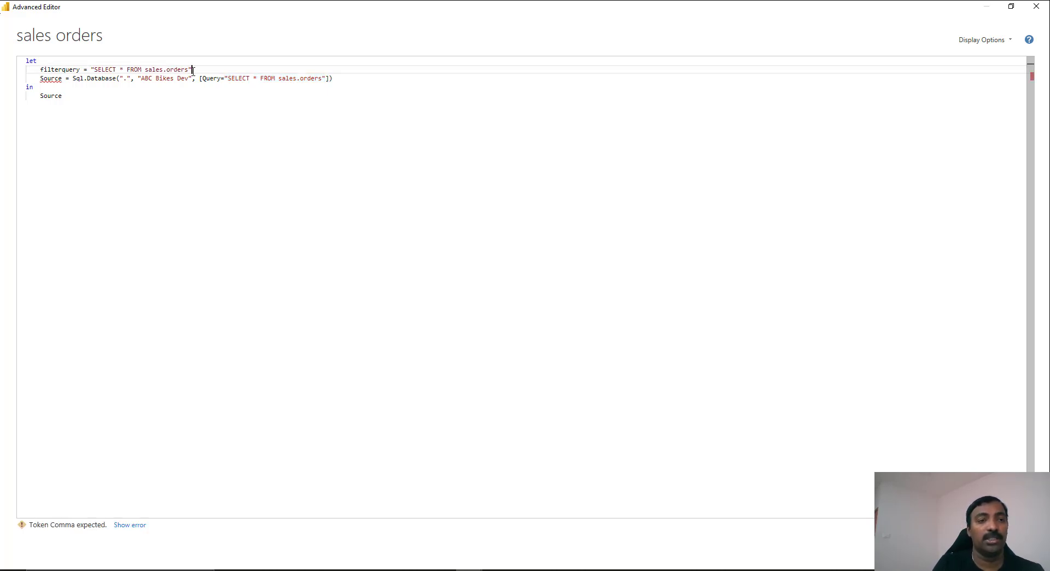
Extend filterquery with a WHERE clause: order_date >= StartDate and < EndDate plus 1 day, both converted to text as yyyy-MM-dd, ending with a comma.
{"action": "left_click", "coordinate": [185, 70]}
{"action": "type", "text": "WHERE or"}
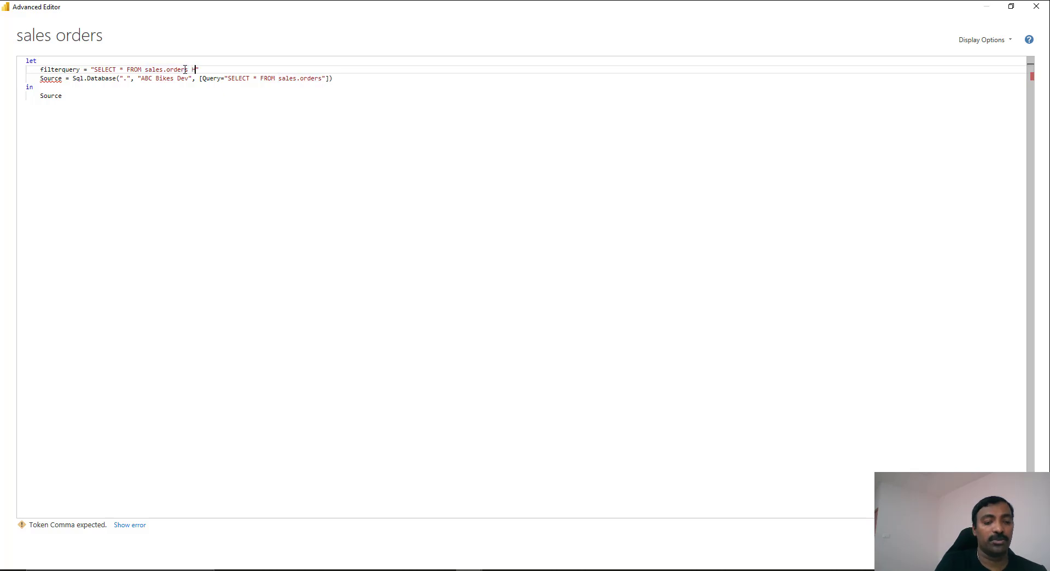
{"action": "type", "text": "der"}
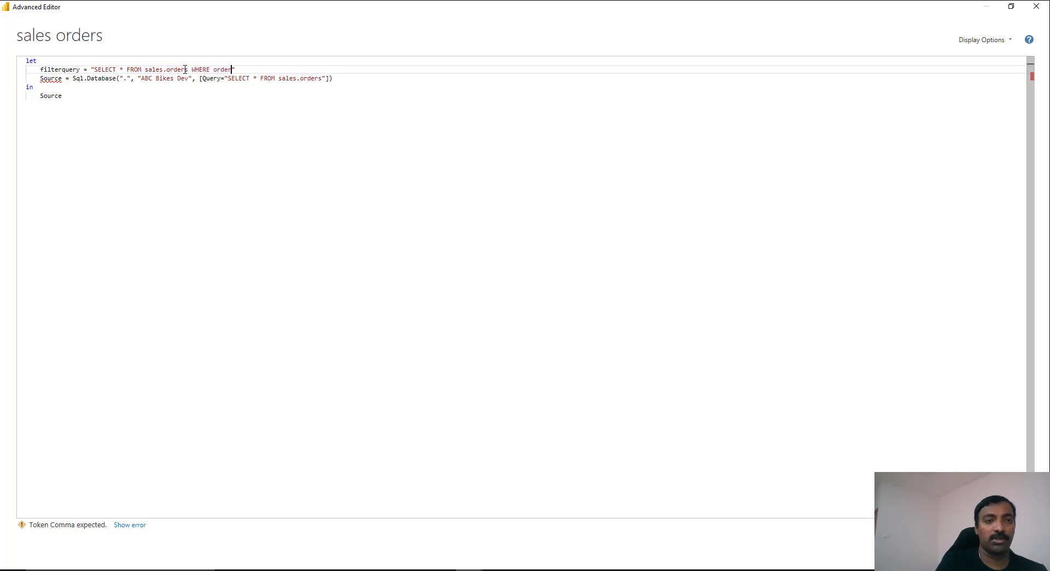
{"action": "type", "text": ">"}
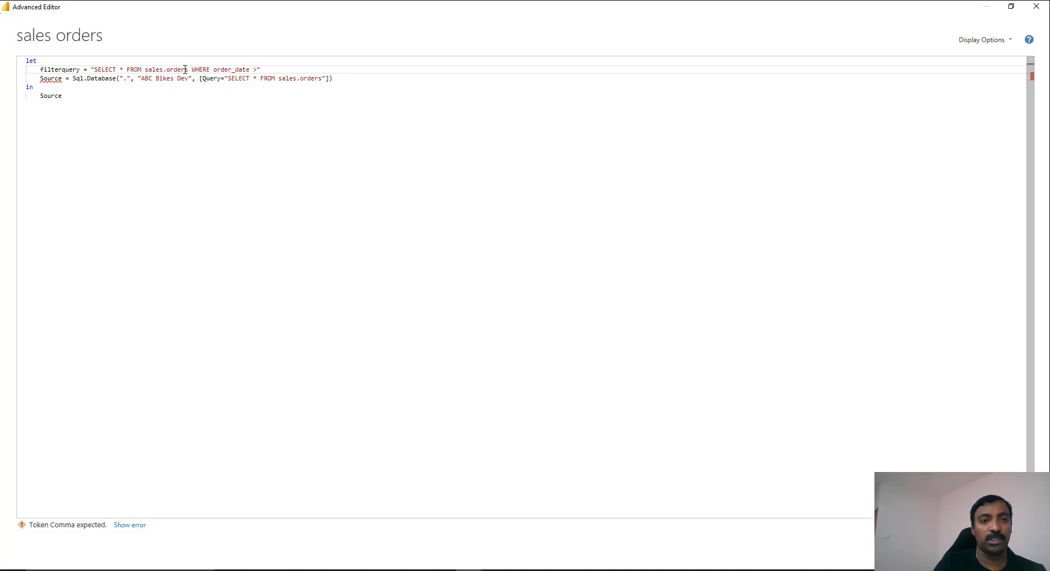
{"action": "type", "text": "= "}
{"action": "type", "text": "'\" & DateTime.ToText(Date.AddDays(EndDate,1),\"yyyy-MM-dd\") & \"'\" ,"}
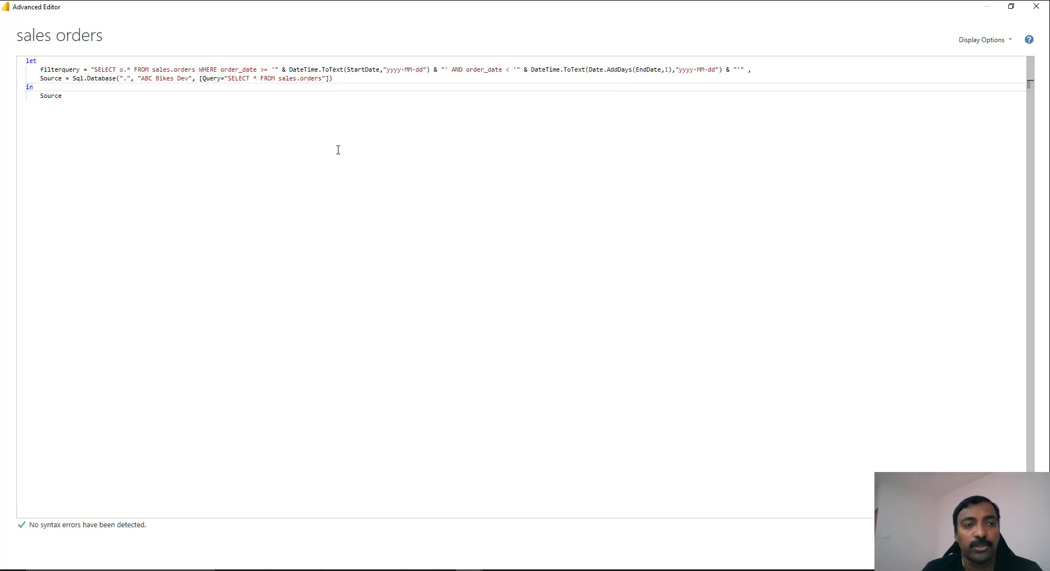
Remove the o. alias from the filterquery statement so it reads SELECT * FROM sales.orders.
{"action": "left_click", "coordinate": [125, 70]}
{"action": "key", "text": "BackSpace"}
{"action": "key", "text": "BackSpace"}
{"action": "left_click", "coordinate": [182, 120]}
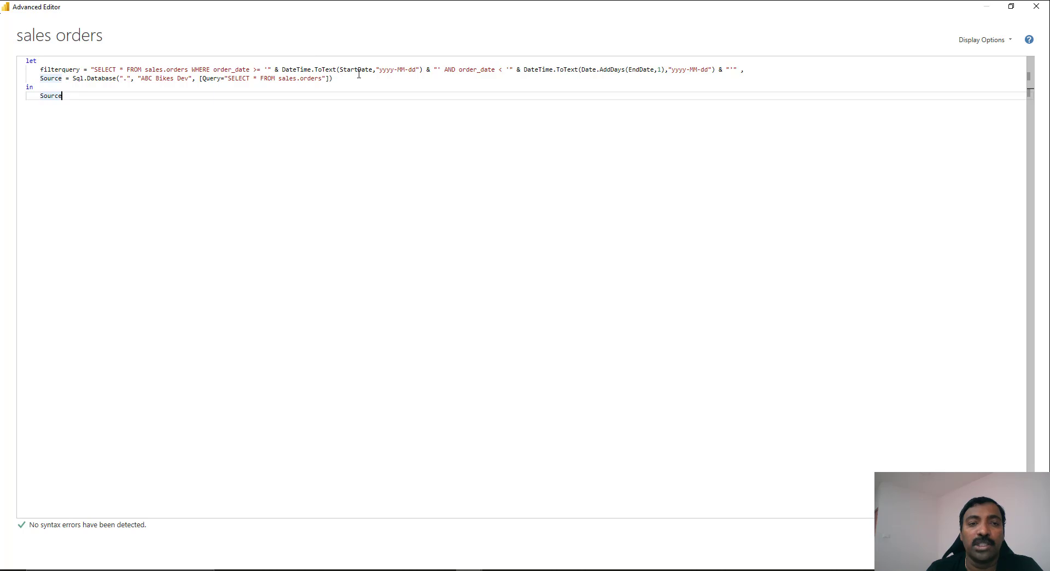
Examine the date conversions, single quotes, comparison operators and Date.AddDays expression in the filterquery line.
{"action": "mouse_move", "coordinate": [353, 71]}
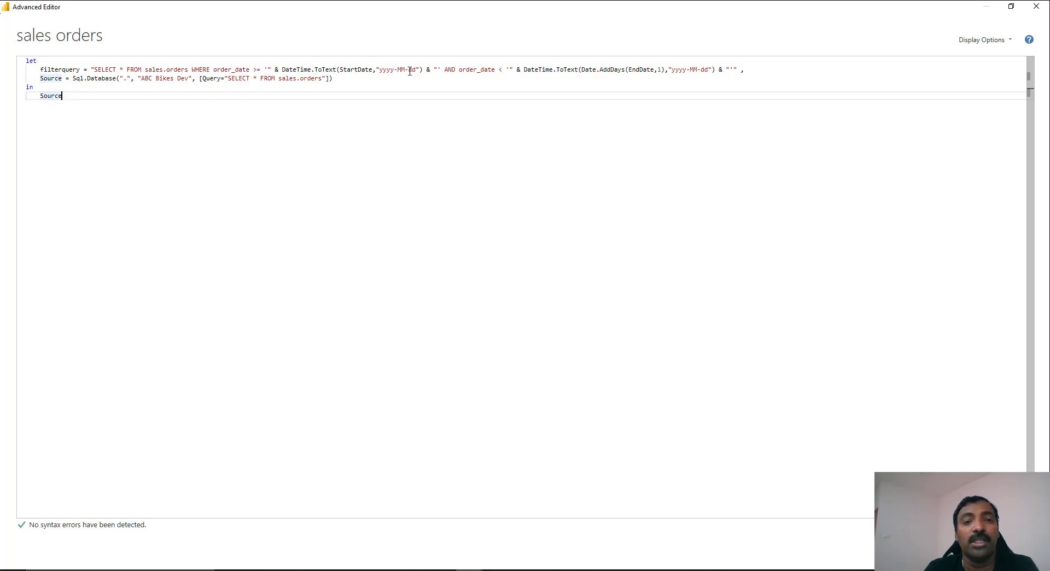
{"action": "left_click", "coordinate": [266, 70]}
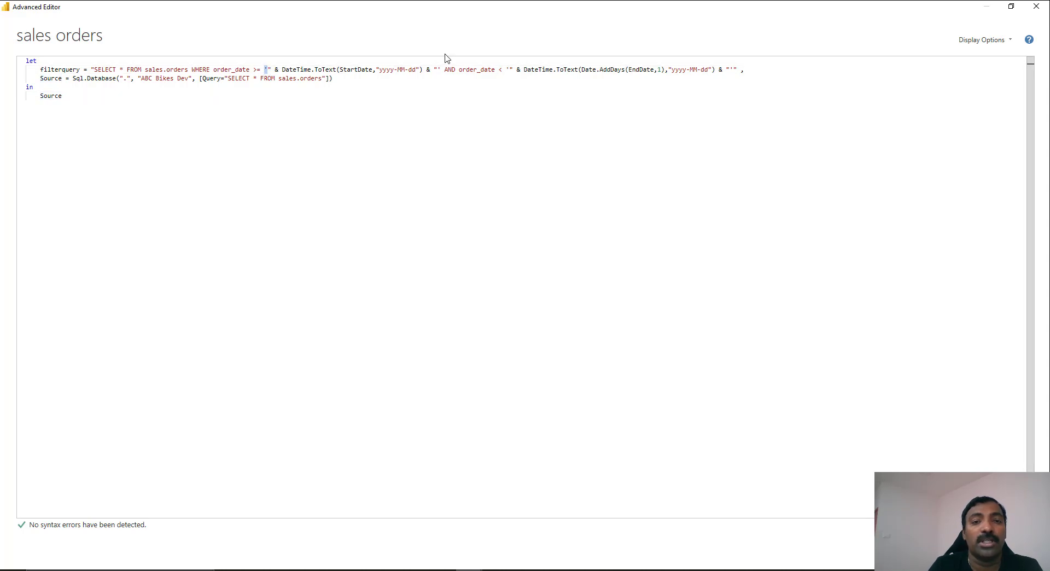
{"action": "left_click_drag", "start_coordinate": [441, 69], "coordinate": [437, 69]}
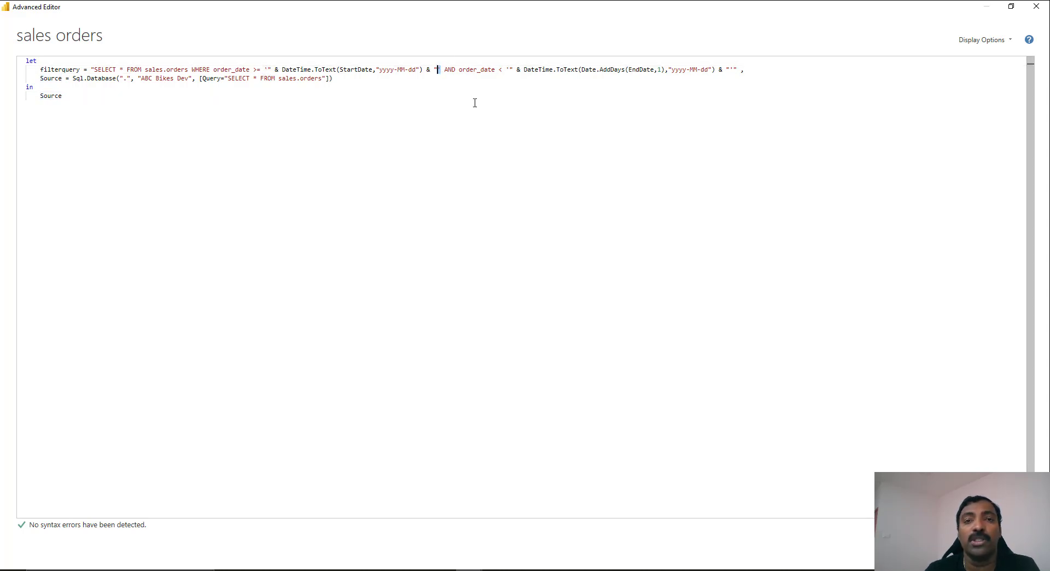
{"action": "key", "text": "Down"}
{"action": "key", "text": "Down"}
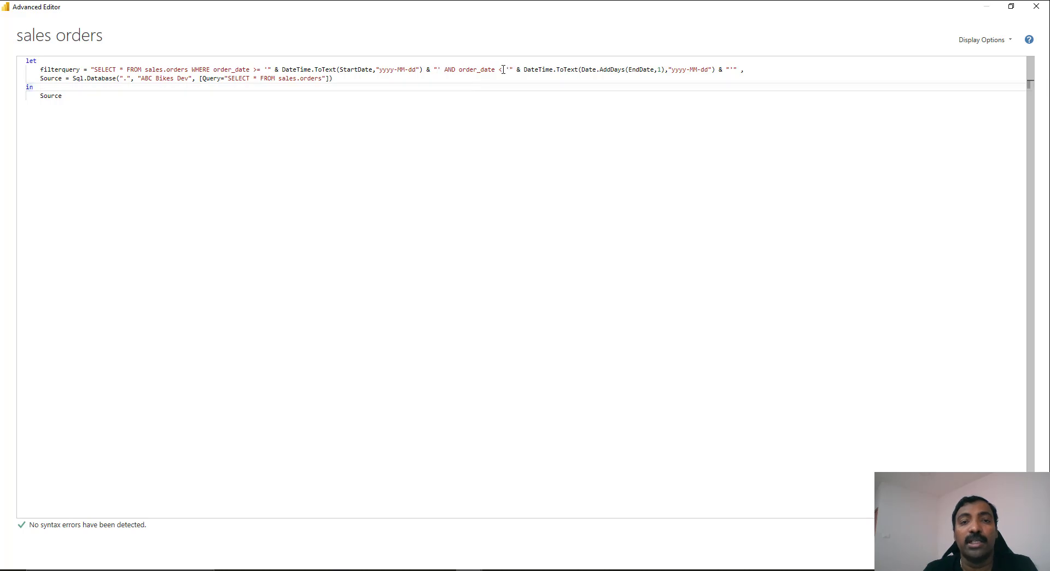
{"action": "right_click", "coordinate": [499, 70]}
{"action": "left_click", "coordinate": [631, 66]}
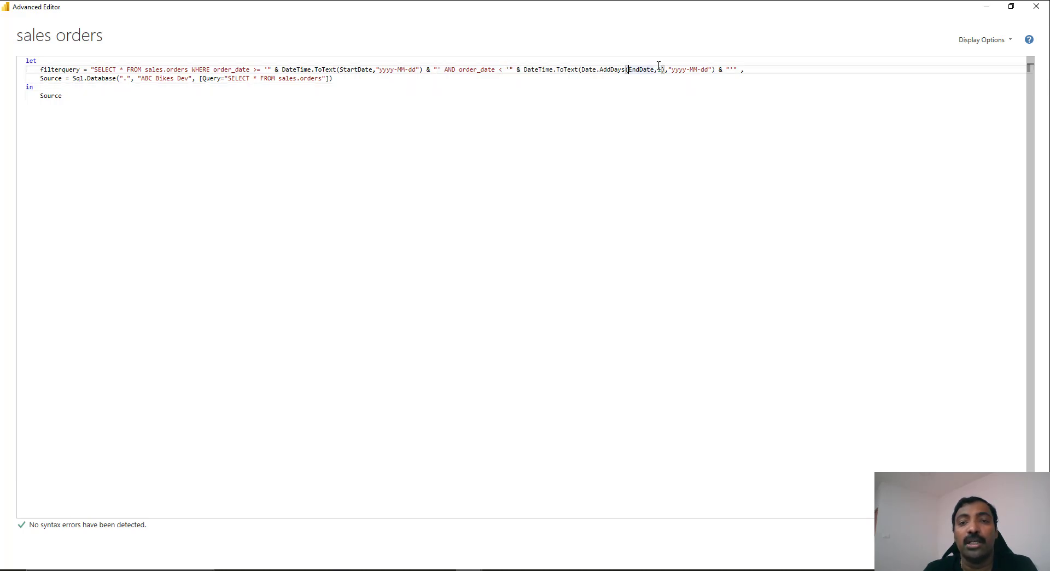
{"action": "mouse_move", "coordinate": [647, 69]}
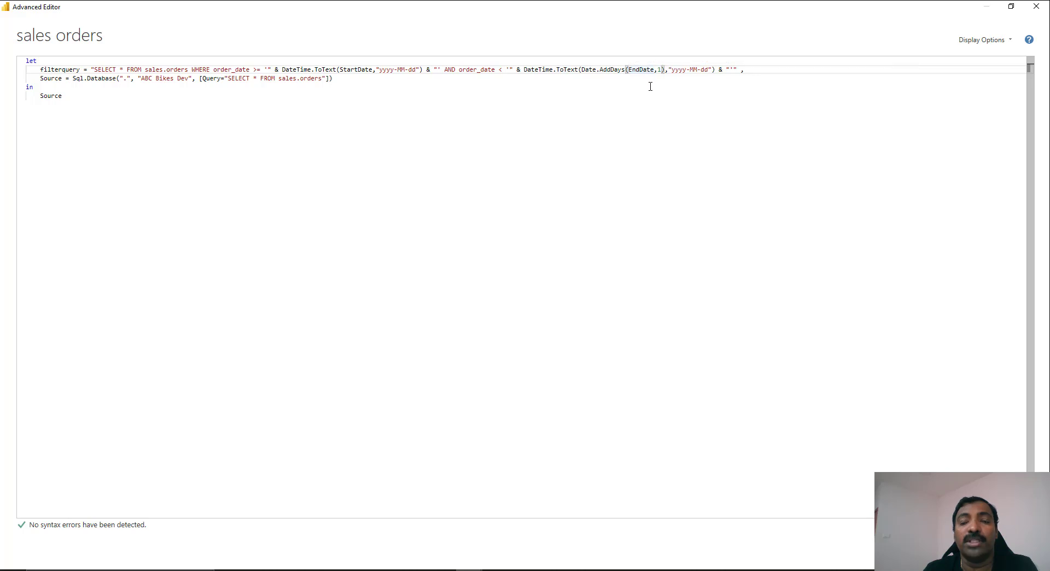
{"action": "left_click", "coordinate": [651, 79]}
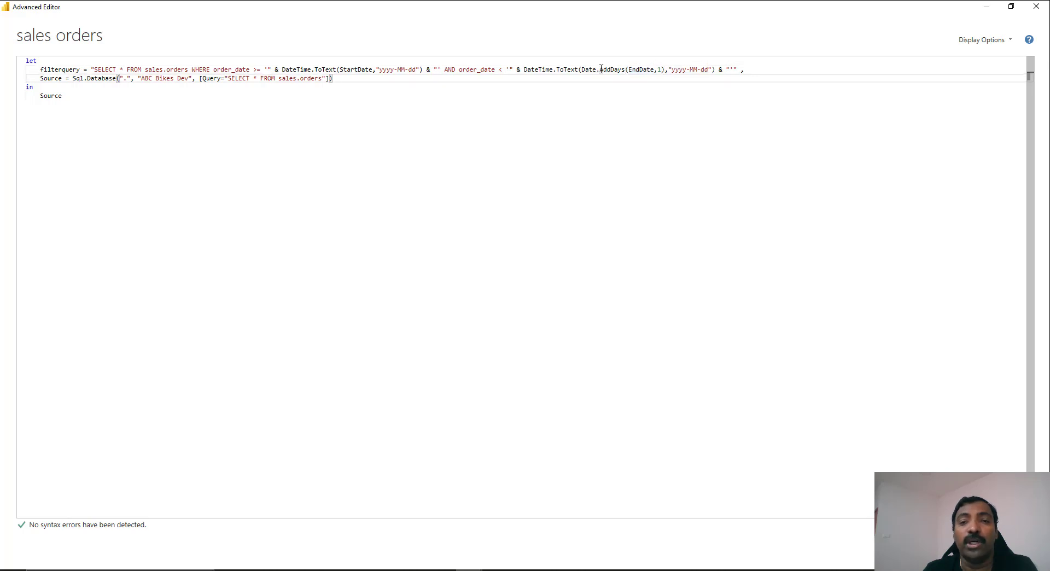
{"action": "right_click", "coordinate": [633, 83]}
{"action": "left_click", "coordinate": [560, 114]}
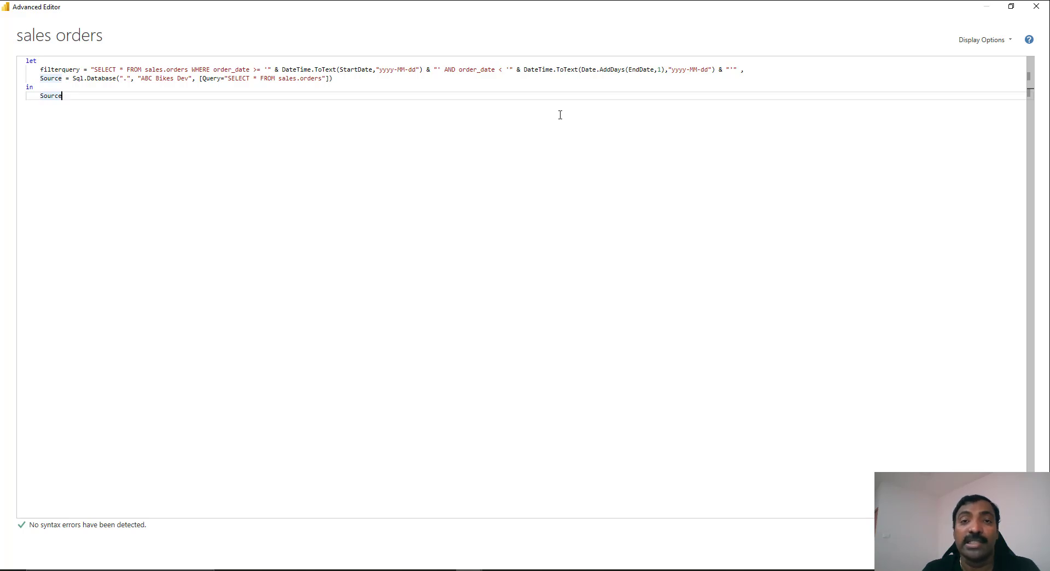
{"action": "right_click", "coordinate": [629, 71]}
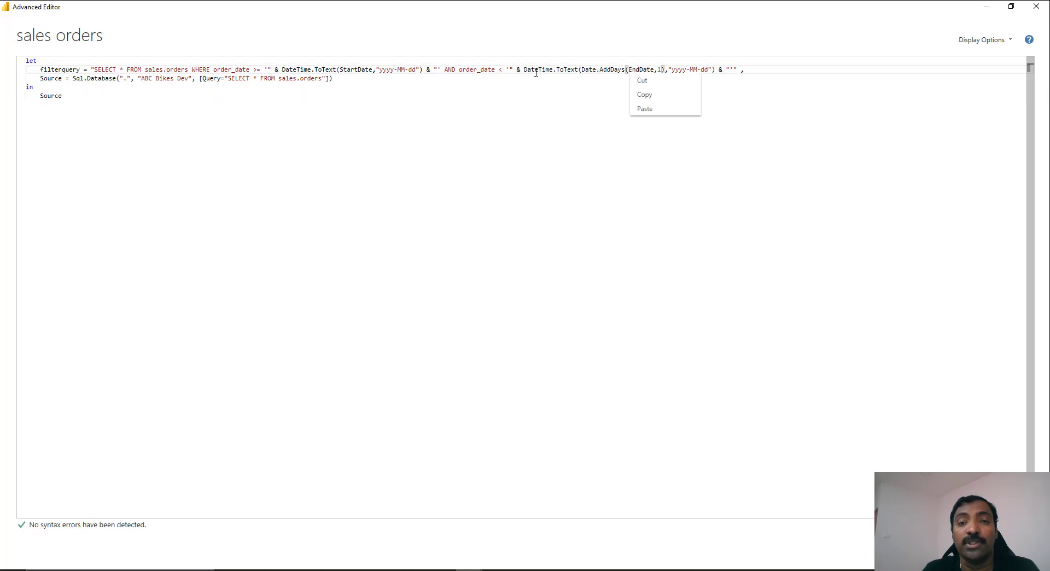
{"action": "left_click", "coordinate": [503, 70]}
{"action": "right_click", "coordinate": [499, 70]}
{"action": "left_click", "coordinate": [497, 70]}
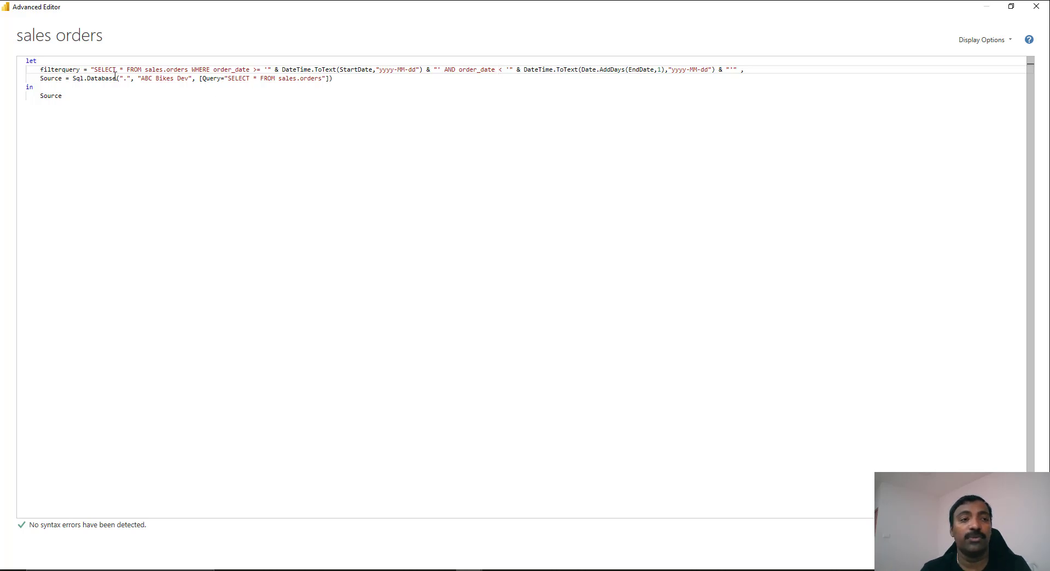
Replace the quoted SQL statement in the Source line's Query option with the filterquery variable and save the sales orders code.
{"action": "double_click", "coordinate": [78, 70]}
{"action": "key", "text": "ctrl+c"}
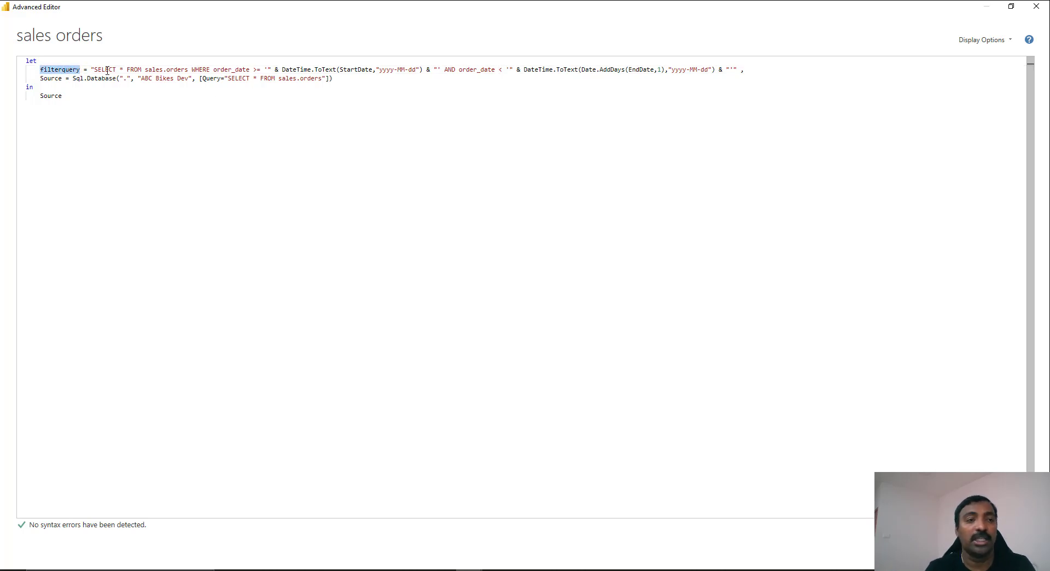
{"action": "left_click_drag", "start_coordinate": [226, 78], "coordinate": [327, 79]}
{"action": "key", "text": "ctrl+v"}
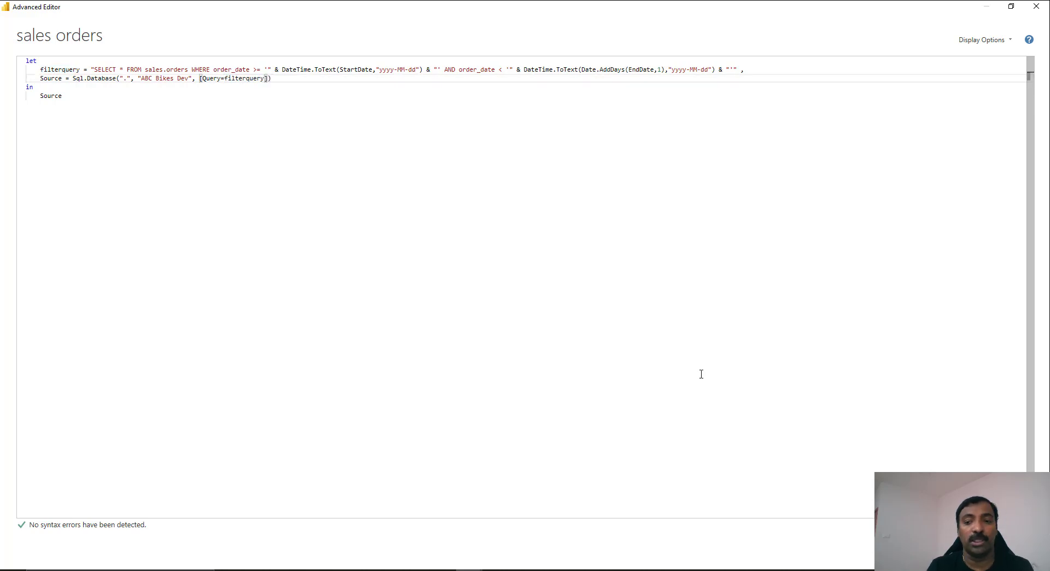
{"action": "left_click", "coordinate": [964, 552]}
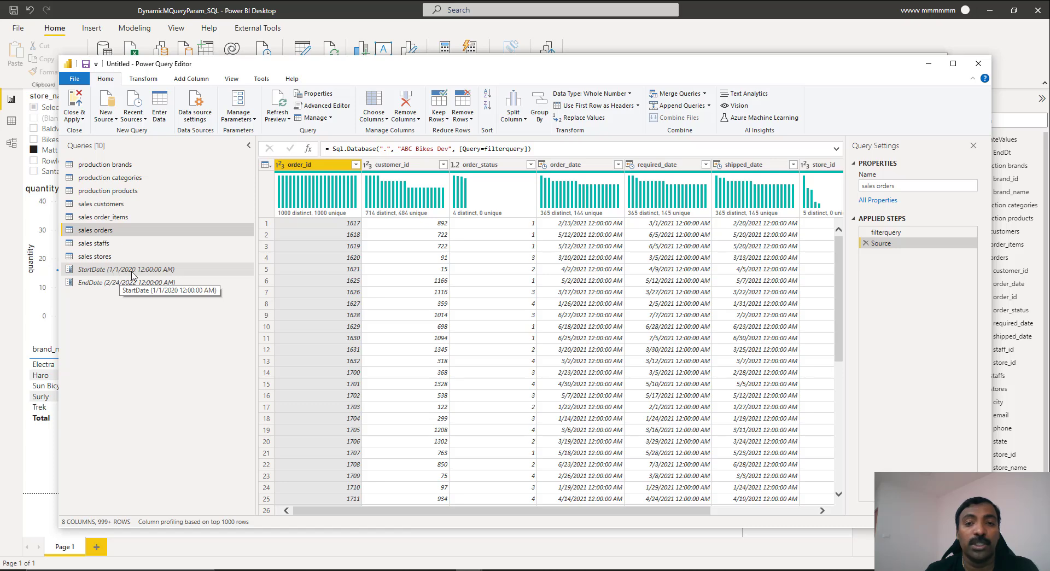
Check the order_date values available in sales orders without filtering them, and apply the query changes to the report.
{"action": "left_click", "coordinate": [619, 165]}
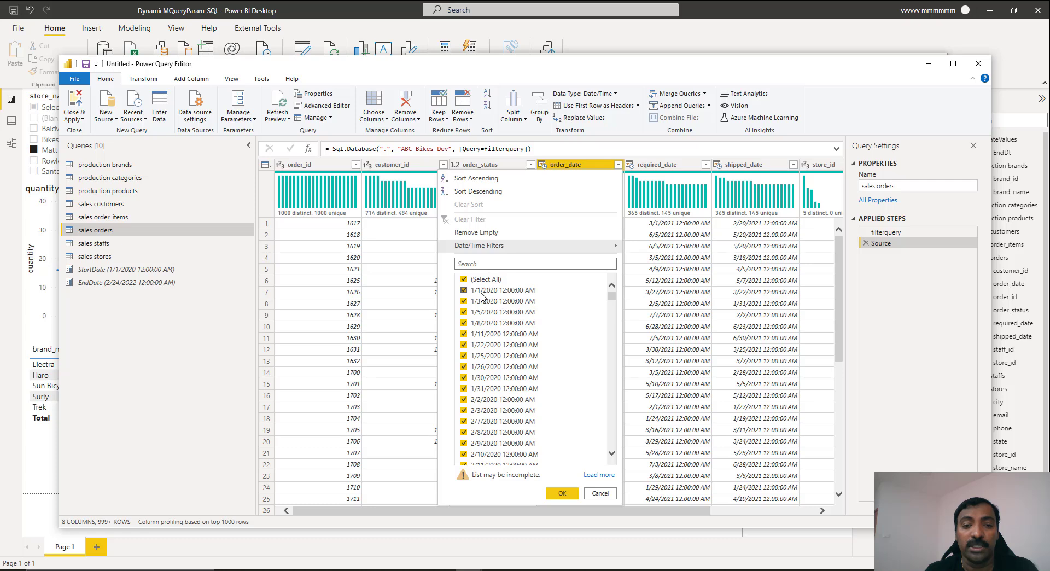
{"action": "left_click", "coordinate": [600, 493]}
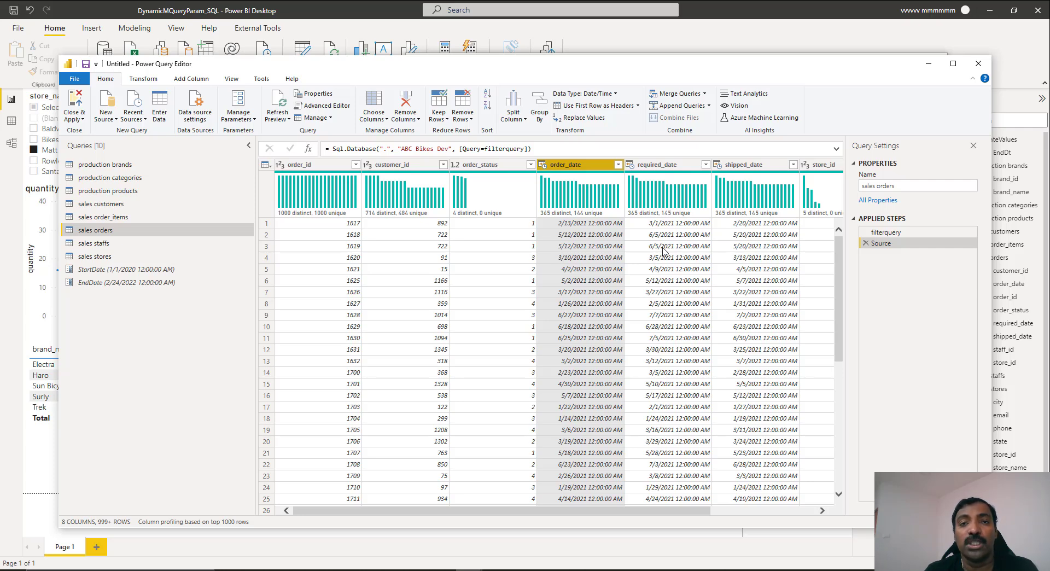
{"action": "left_click", "coordinate": [82, 119]}
{"action": "left_click", "coordinate": [100, 131]}
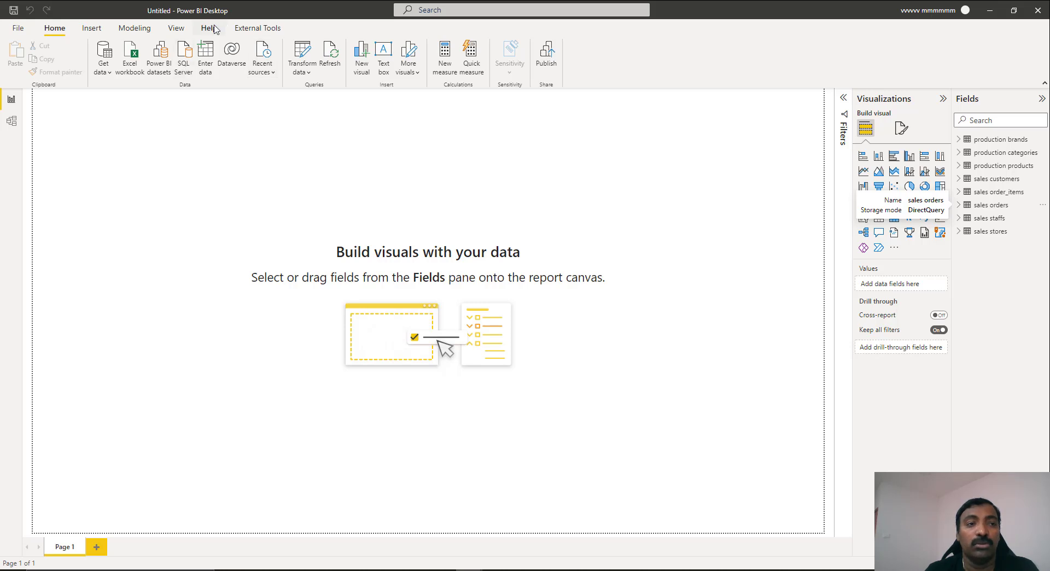
Add a new calculated table to the model and name it StartDateValues in its formula.
{"action": "left_click", "coordinate": [135, 28]}
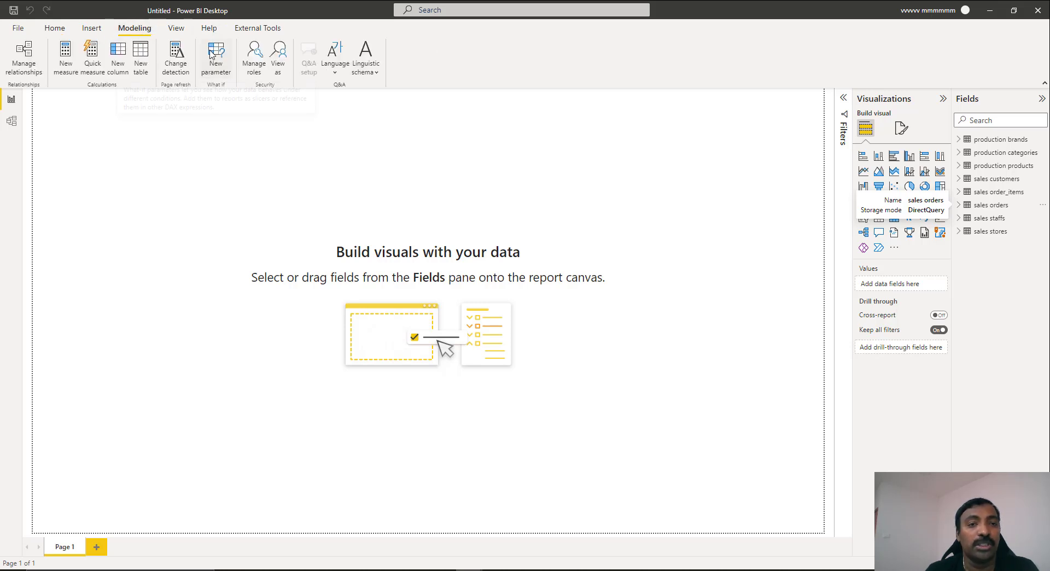
{"action": "left_click", "coordinate": [141, 67]}
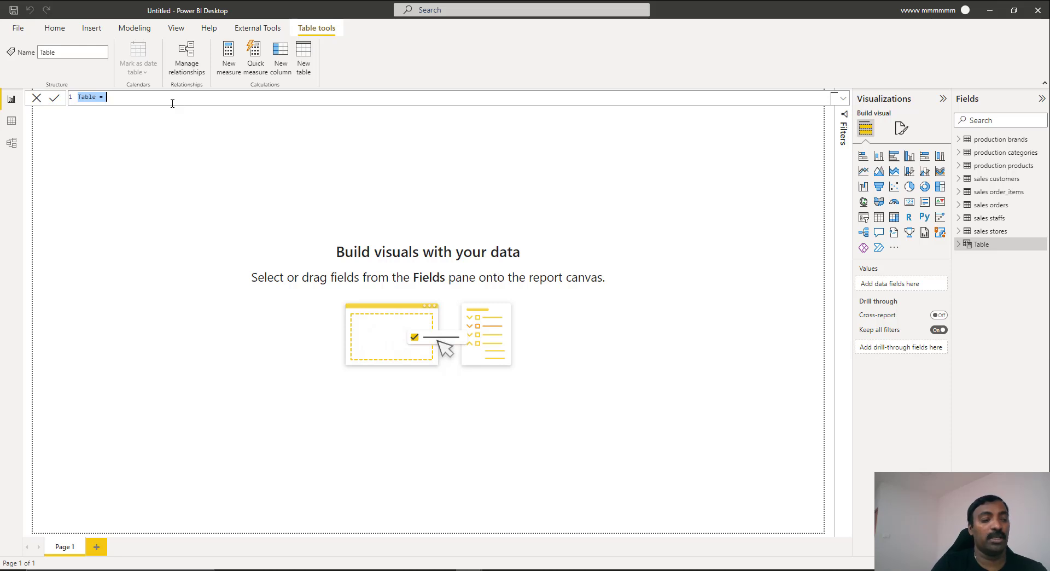
{"action": "type", "text": "Start"}
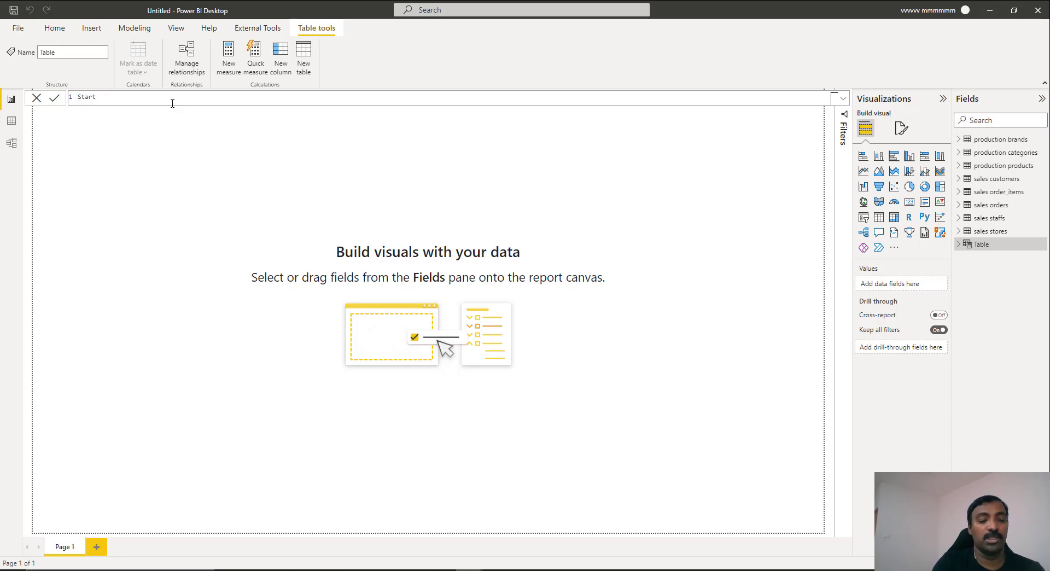
{"action": "type", "text": "DateValue"}
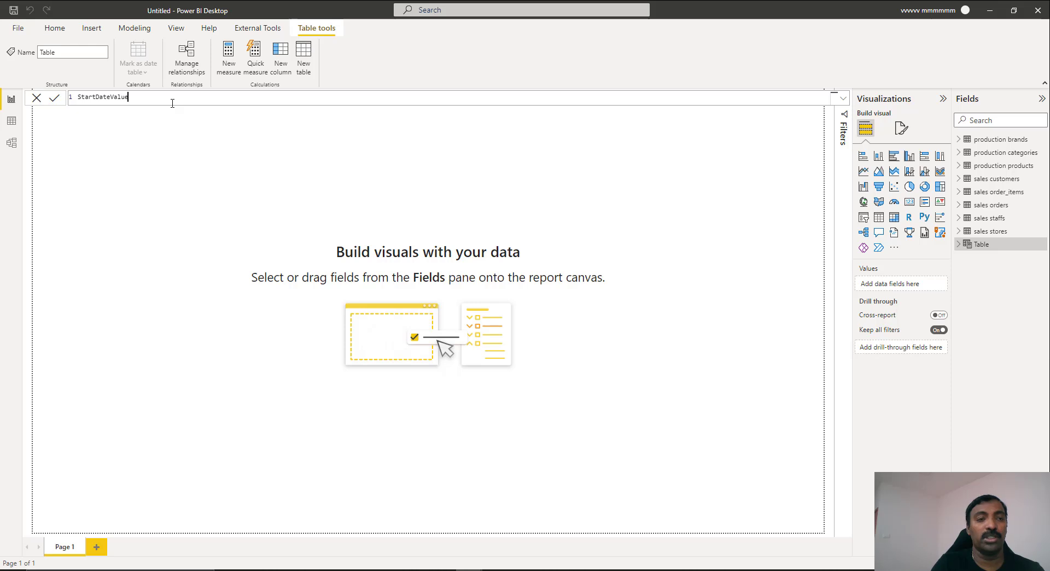
{"action": "type", "text": "s = "}
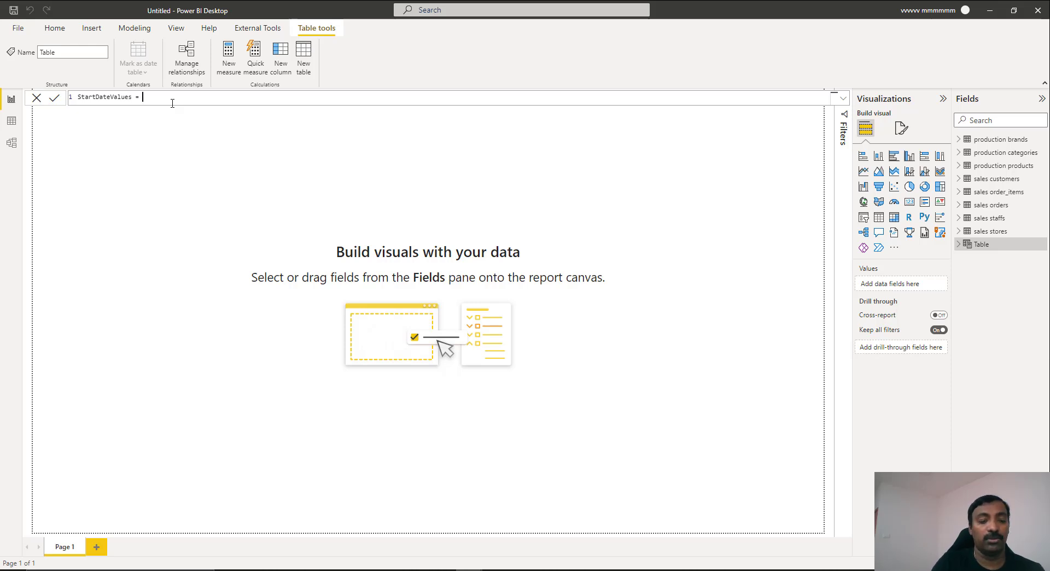
Define the StartDateValues table as CALENDAR(DATE(2020,1,1),TODAY()) and commit the formula.
{"action": "type", "text": "CALENDAR("}
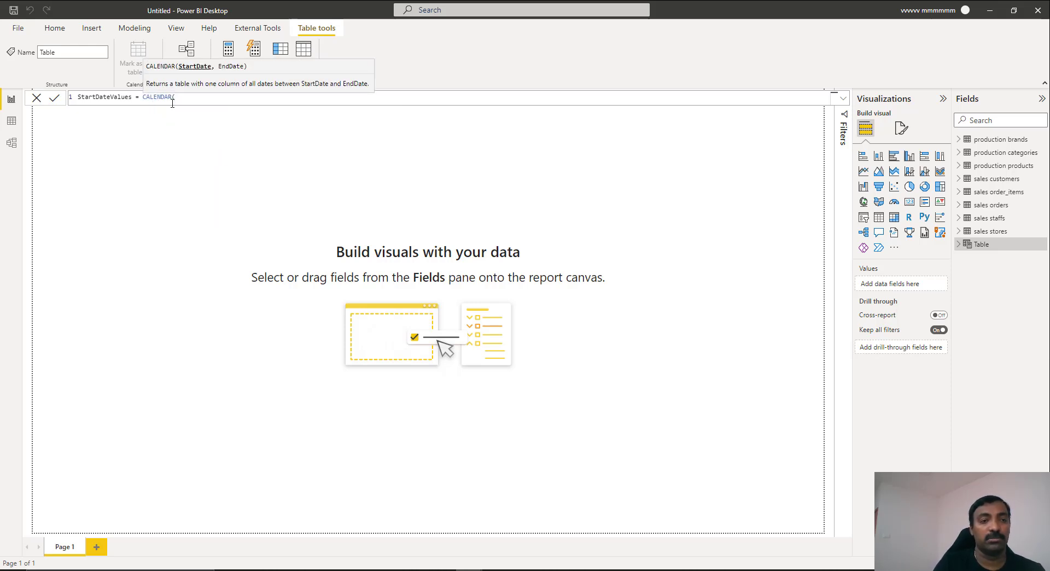
{"action": "type", "text": "DATE("}
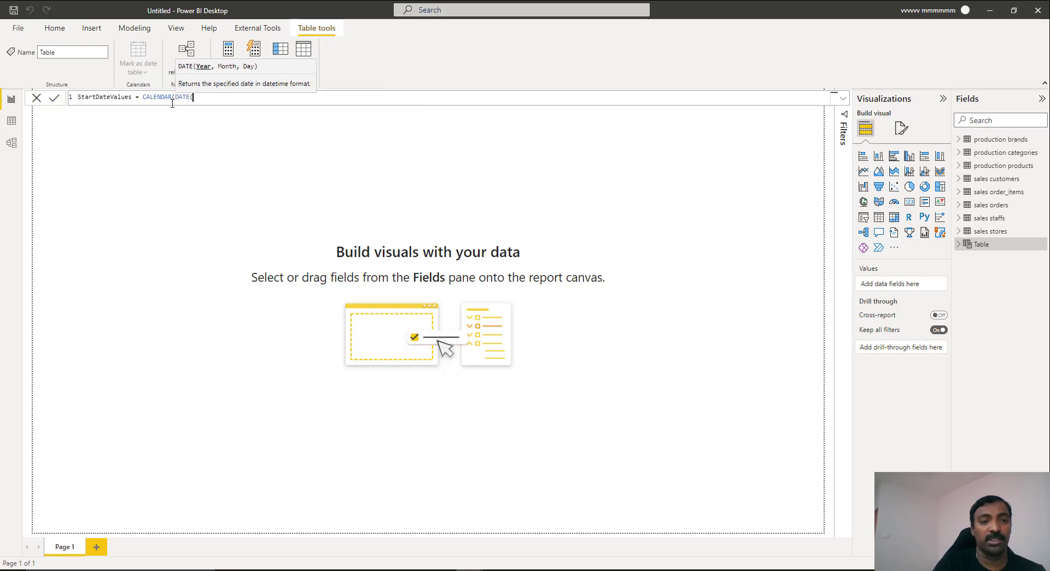
{"action": "type", "text": "202"}
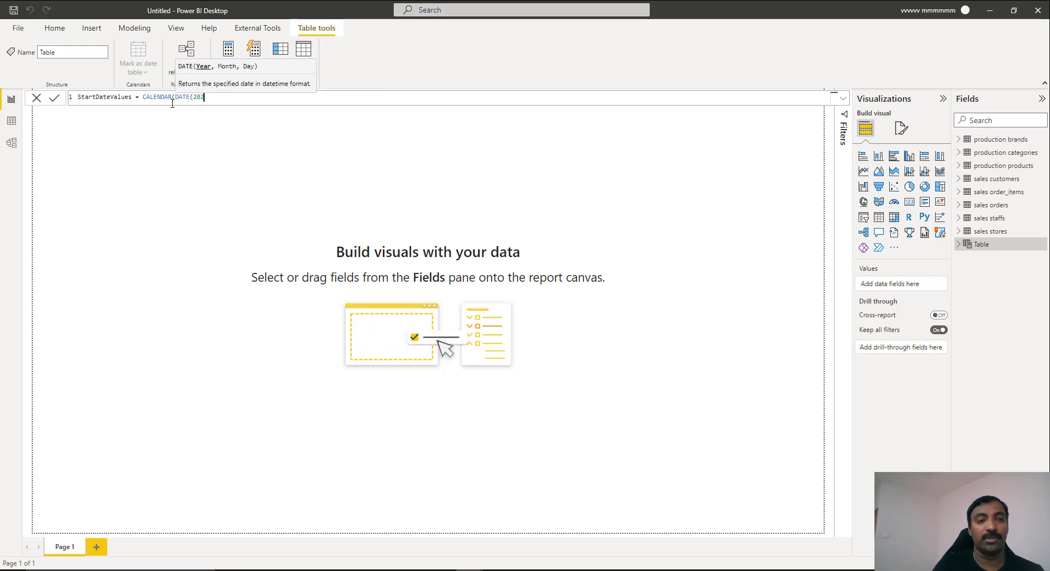
{"action": "type", "text": "0,1,"}
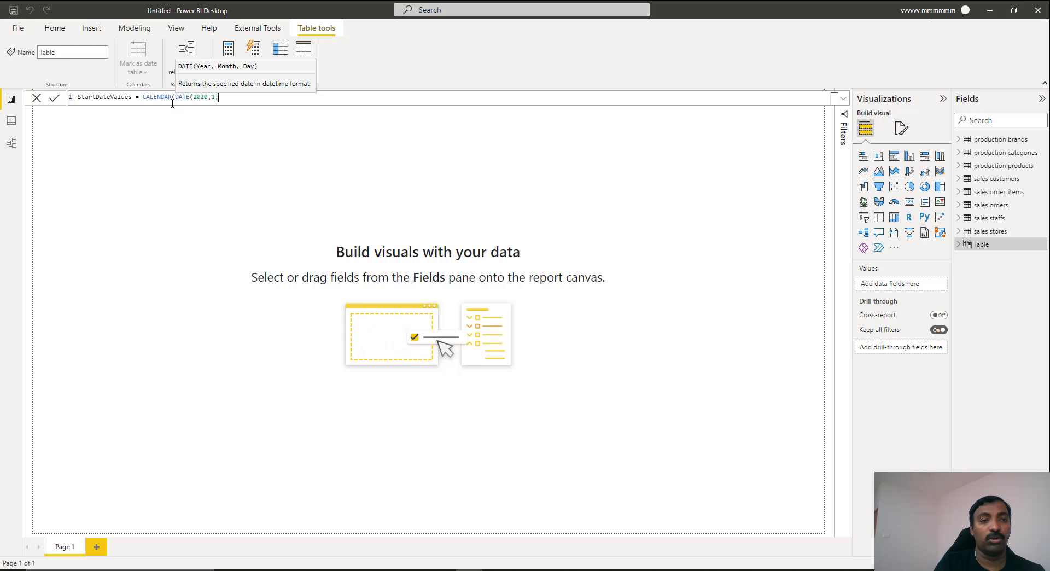
{"action": "type", "text": "1)"}
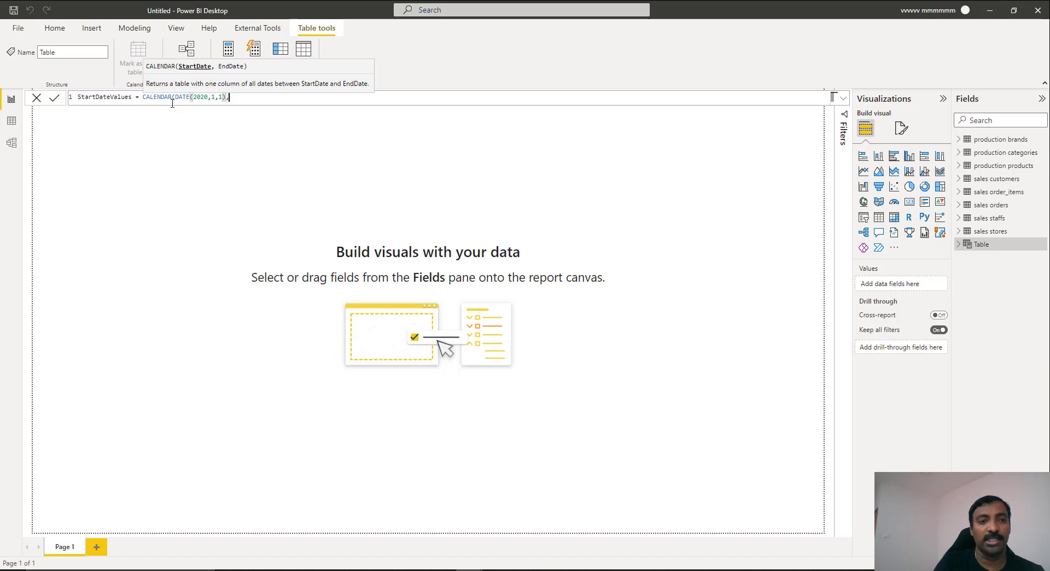
{"action": "type", "text": ",DATE"}
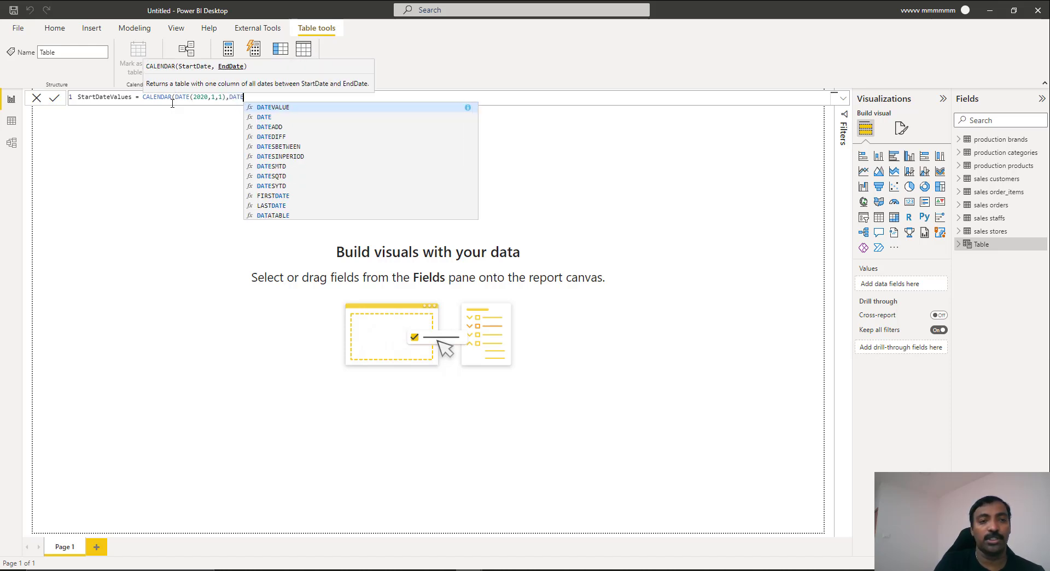
{"action": "key", "text": "BackSpace"}
{"action": "key", "text": "BackSpace"}
{"action": "key", "text": "BackSpace"}
{"action": "key", "text": "BackSpace"}
{"action": "type", "text": "T"}
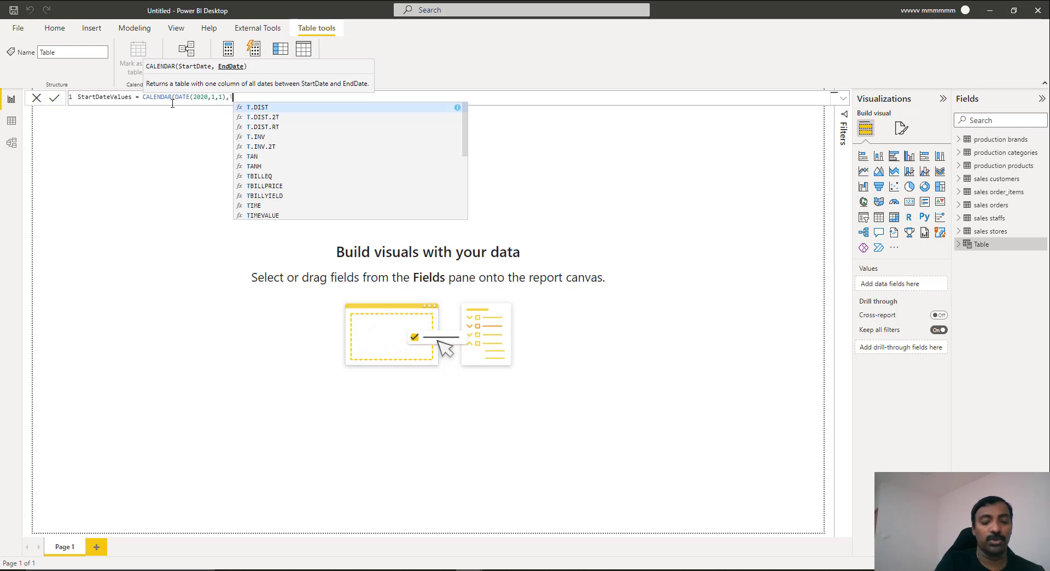
{"action": "type", "text": "ODAY())"}
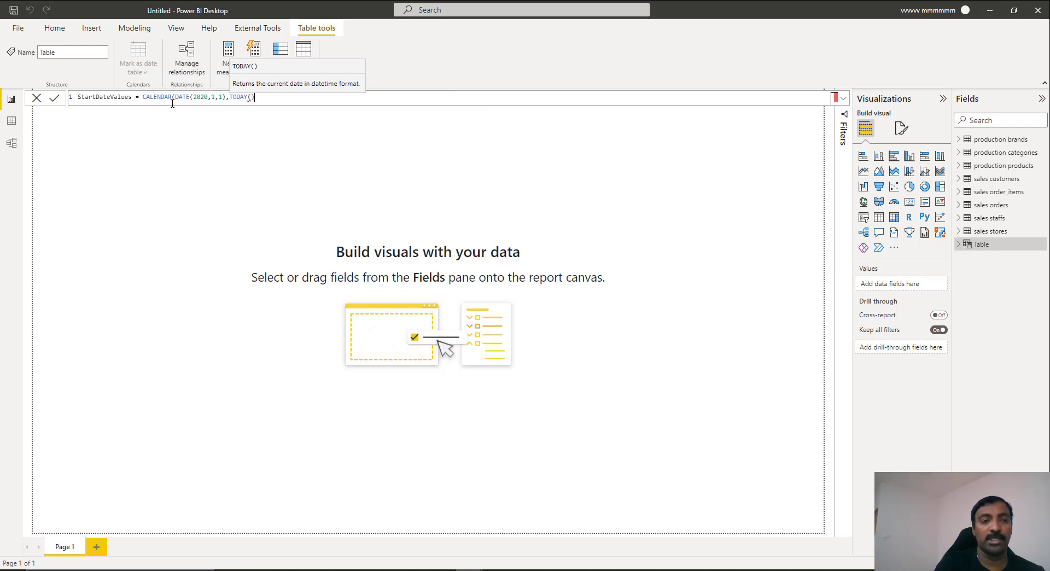
{"action": "left_click", "coordinate": [54, 100]}
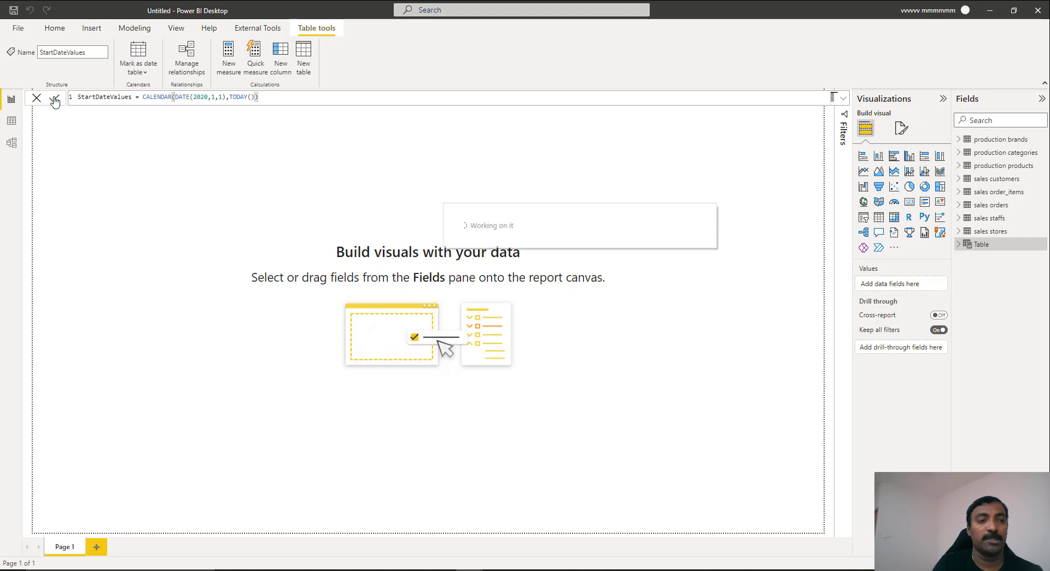
Rename the Date column of the StartDateValues table to StartDt in the data view.
{"action": "left_click", "coordinate": [14, 121]}
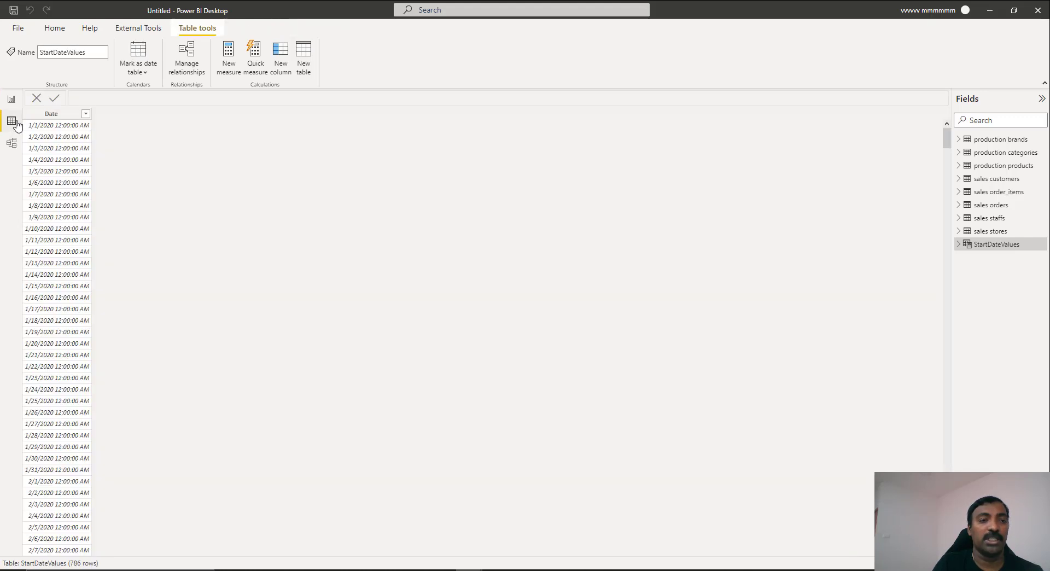
{"action": "left_click", "coordinate": [64, 114]}
{"action": "double_click", "coordinate": [63, 115]}
{"action": "type", "text": "T"}
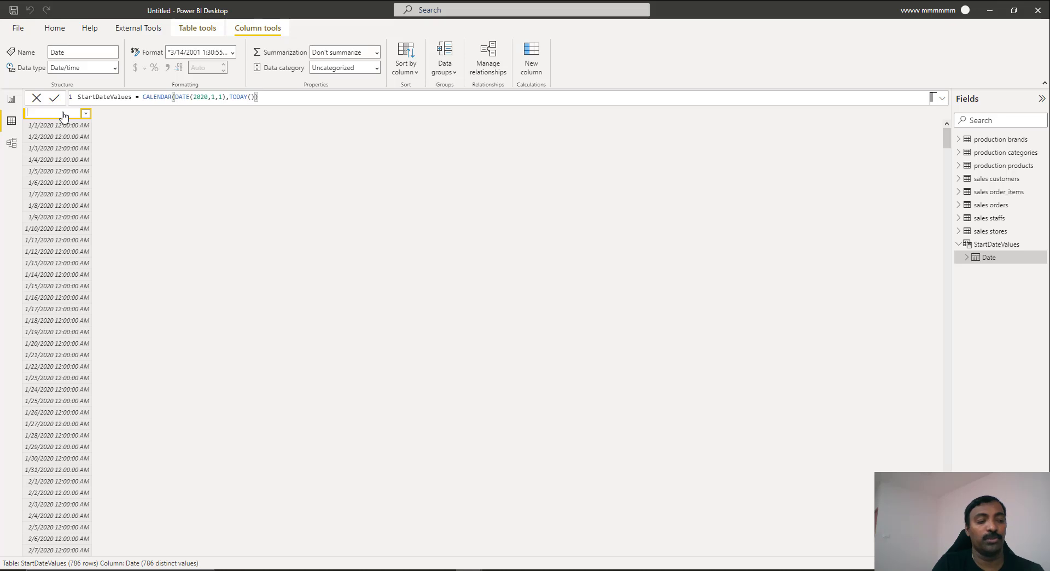
{"action": "type", "text": "S"}
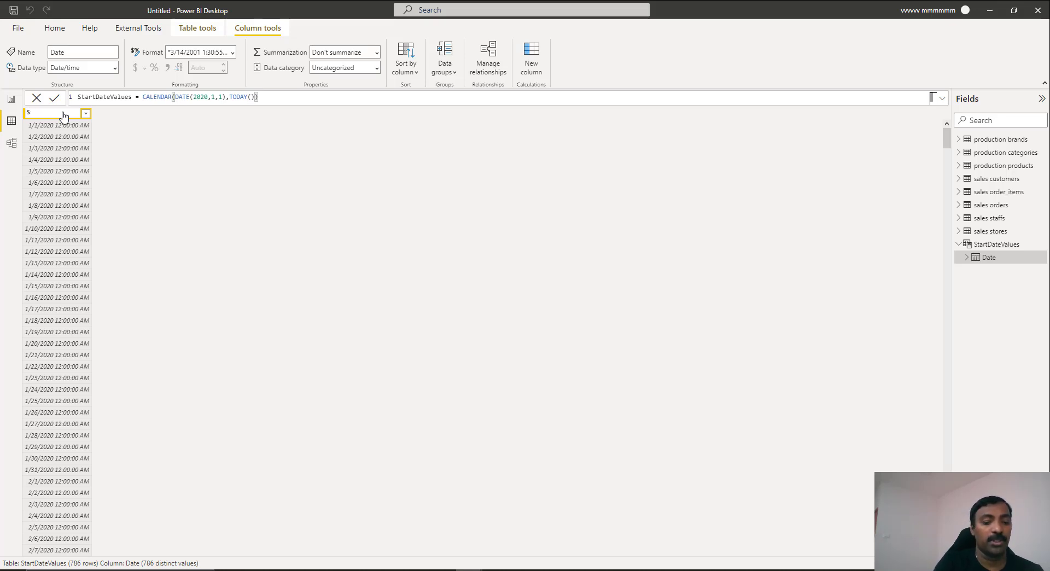
{"action": "type", "text": "trtartDate"}
{"action": "key", "text": "Escape"}
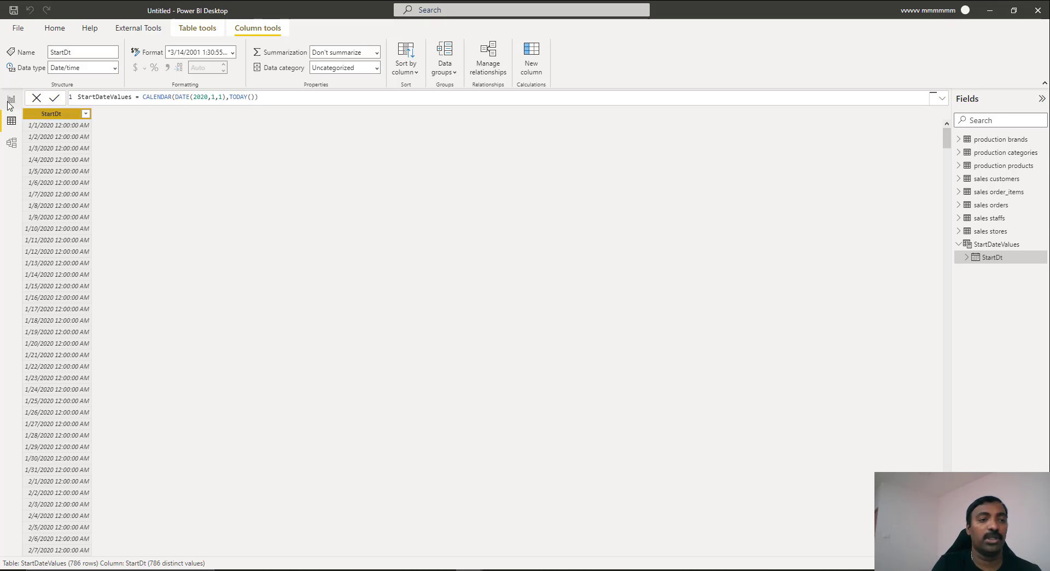
Create a calculated table named EndDateValues defined as CALENDAR(DATE(2020,1,1),TODAY()) and commit the formula.
{"action": "left_click", "coordinate": [12, 102]}
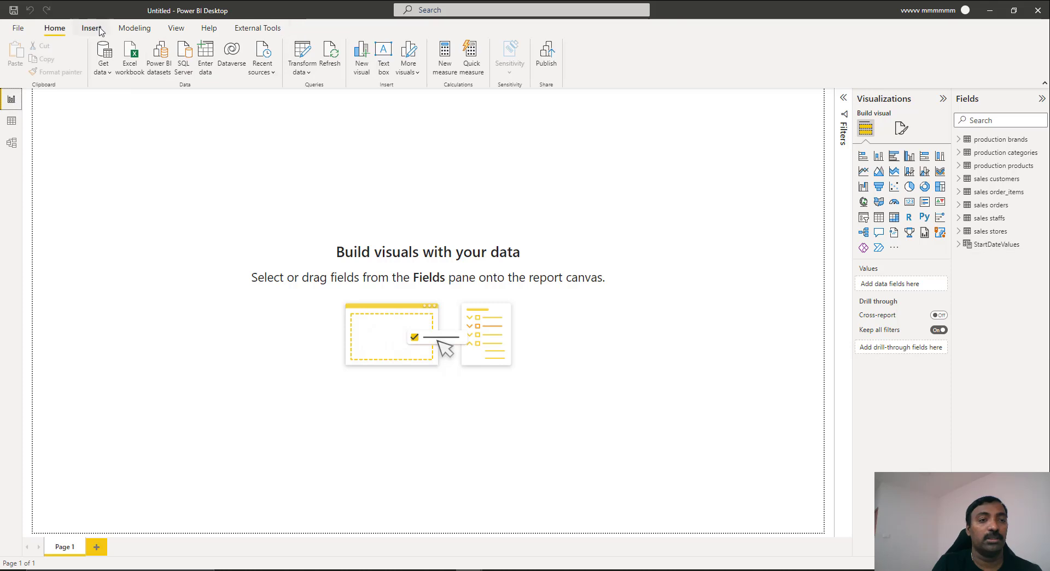
{"action": "left_click", "coordinate": [134, 28]}
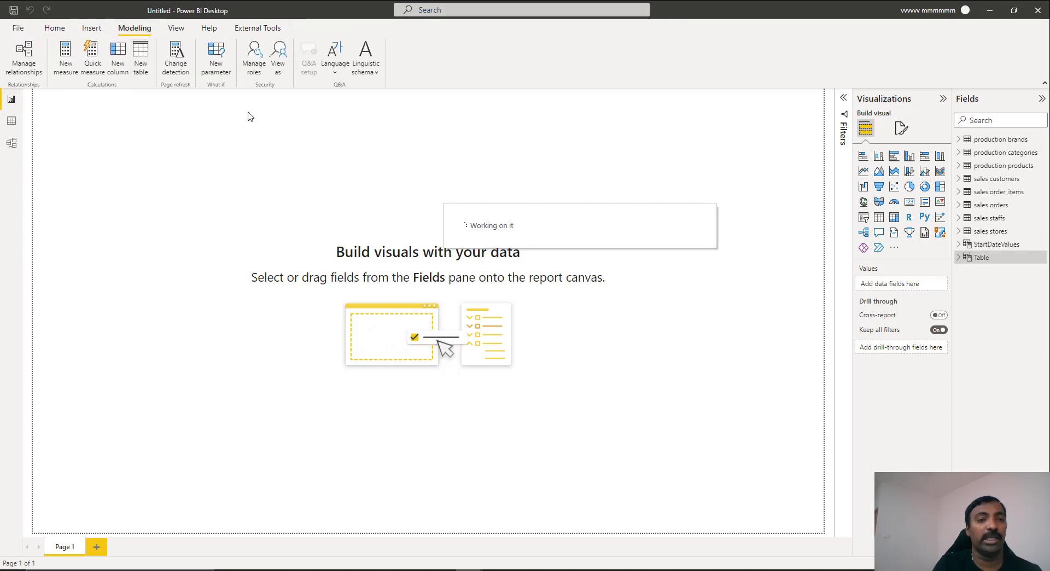
{"action": "type", "text": "EndDateValues=CALENDAR("}
{"action": "type", "text": "DATE"}
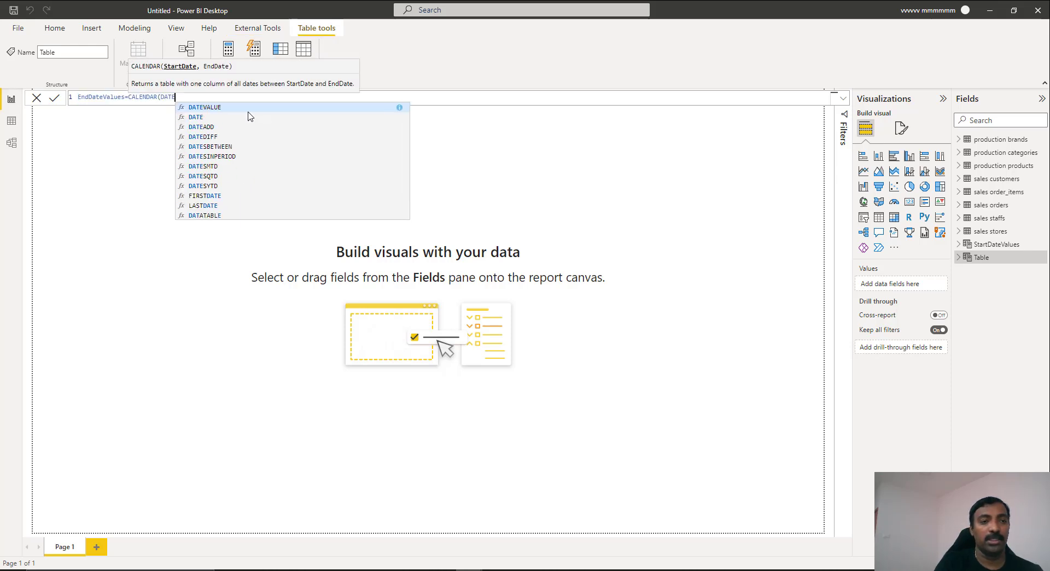
{"action": "type", "text": "(2"}
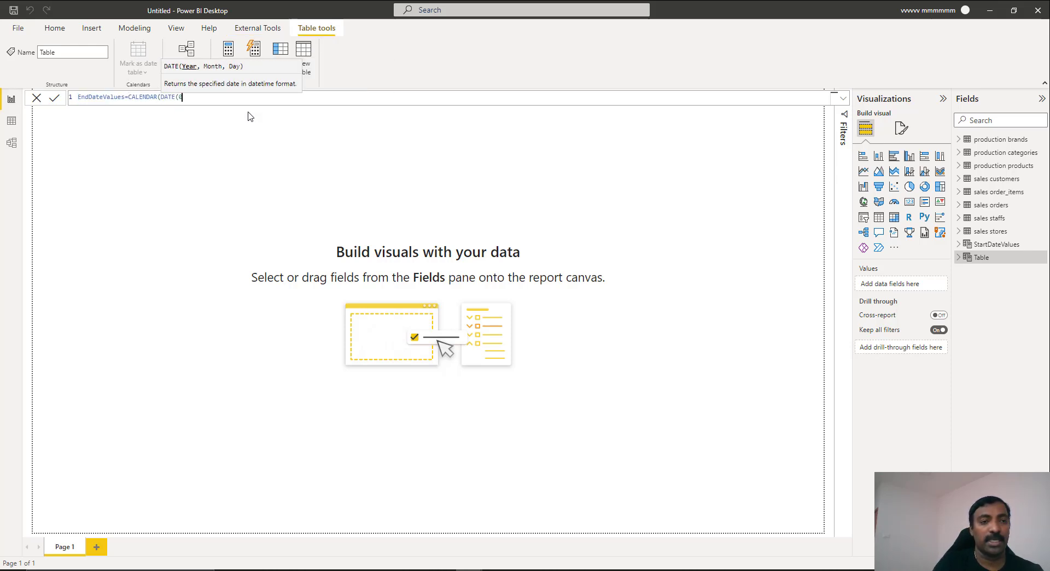
{"action": "key", "text": "BackSpace"}
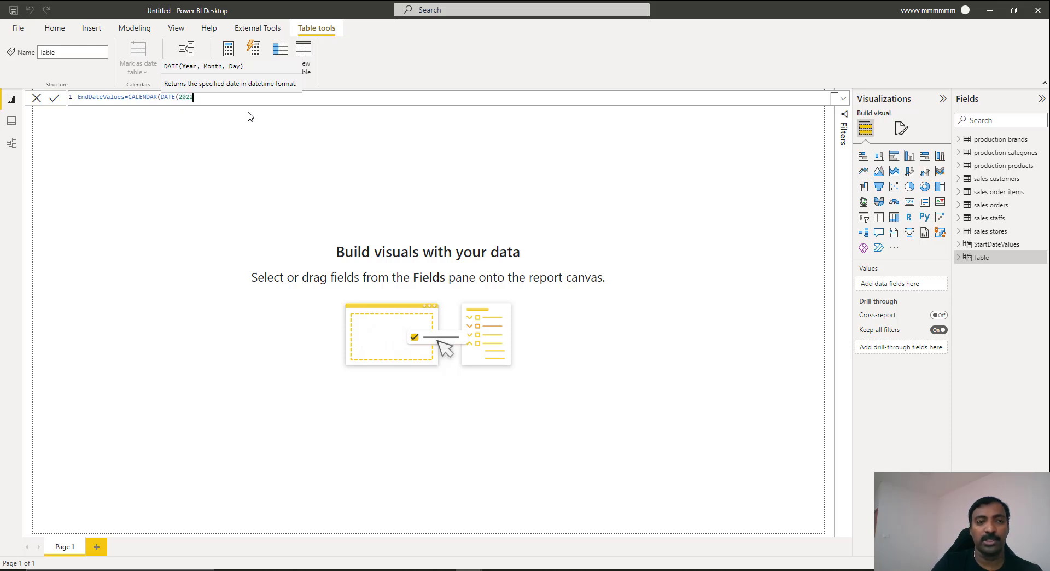
{"action": "type", "text": "2020,1,"}
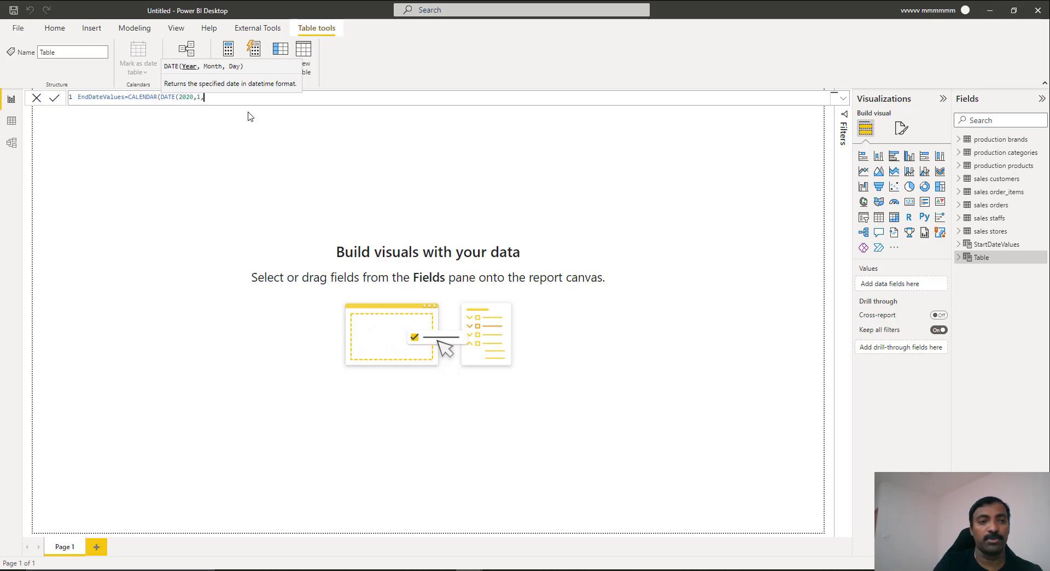
{"action": "type", "text": "1"}
{"action": "type", "text": "),"}
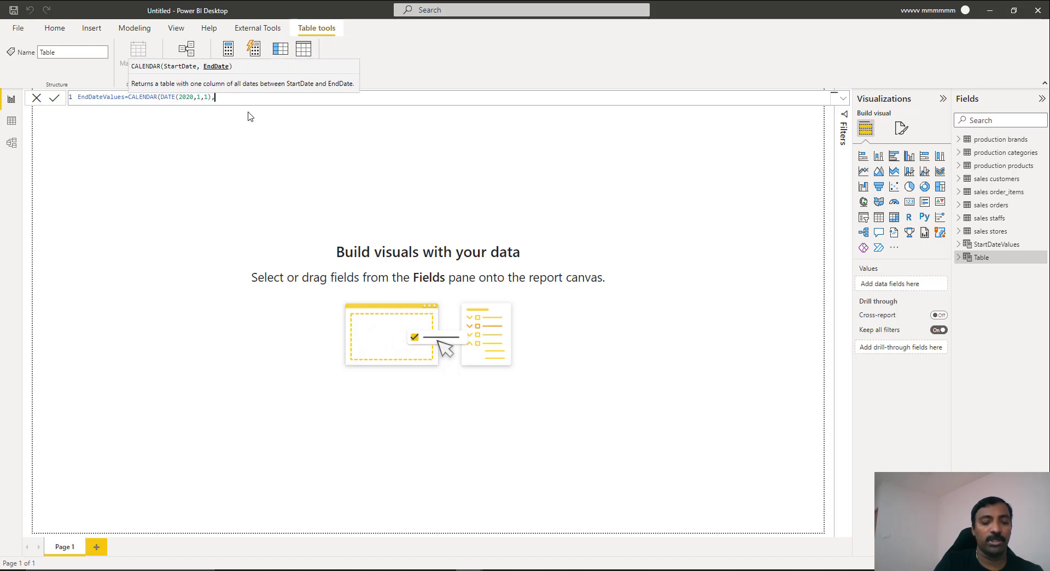
{"action": "type", "text": "TODAY())"}
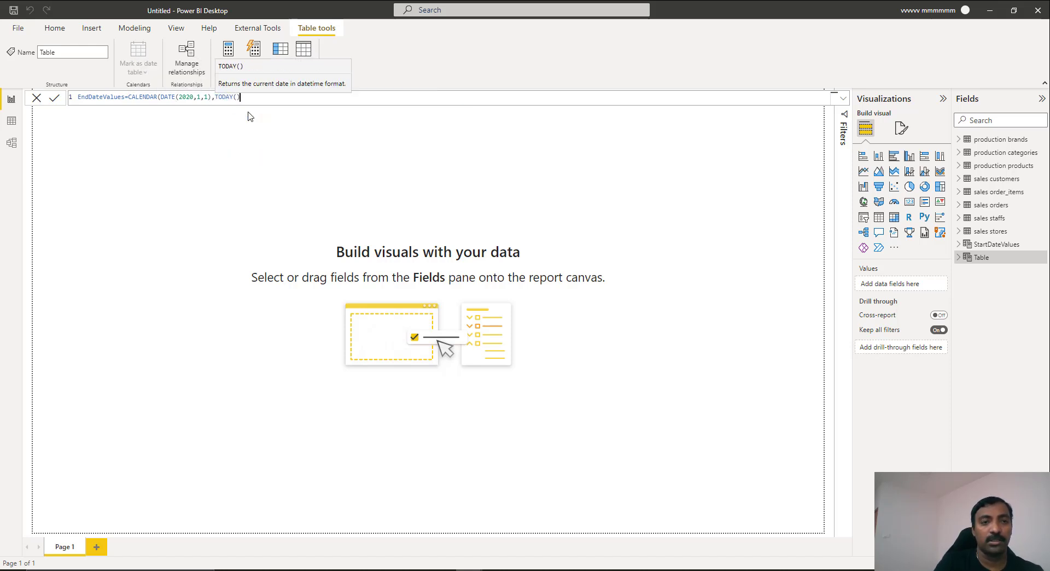
{"action": "left_click", "coordinate": [56, 102]}
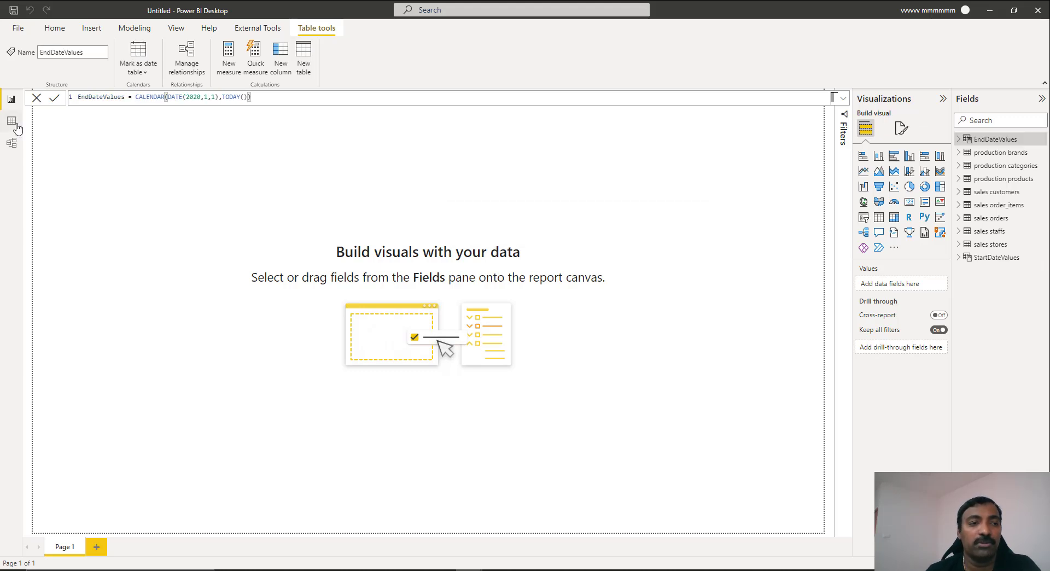
Rename the Date column of the EndDateValues table to EndDt in the data view.
{"action": "left_click", "coordinate": [16, 125]}
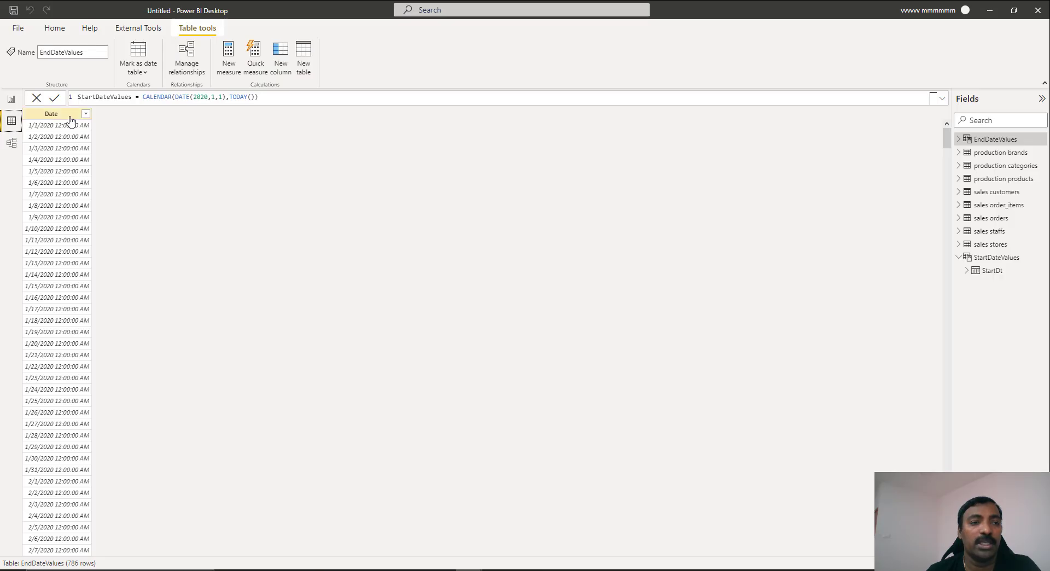
{"action": "double_click", "coordinate": [70, 115]}
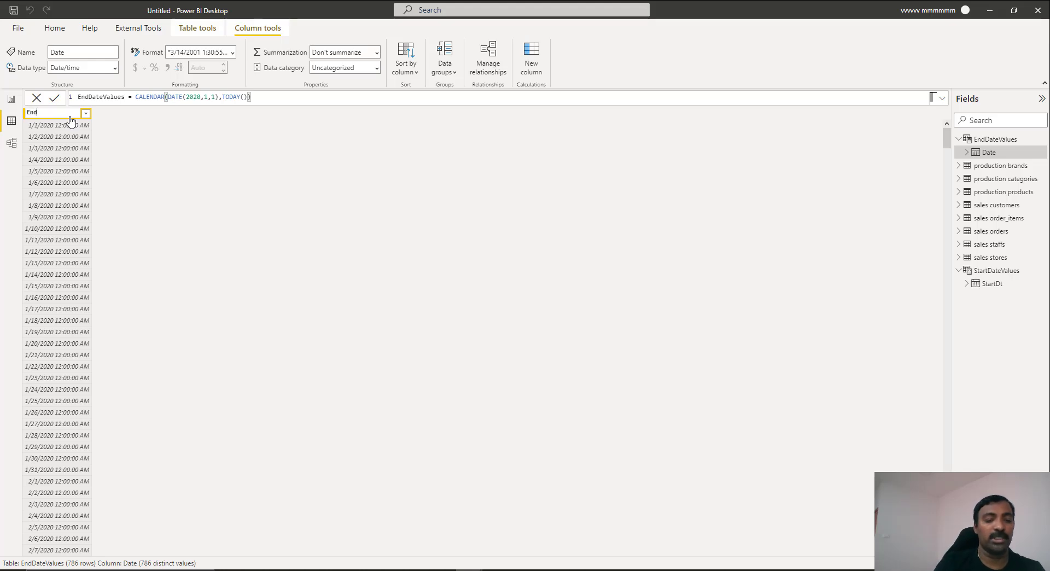
{"action": "left_click", "coordinate": [15, 102]}
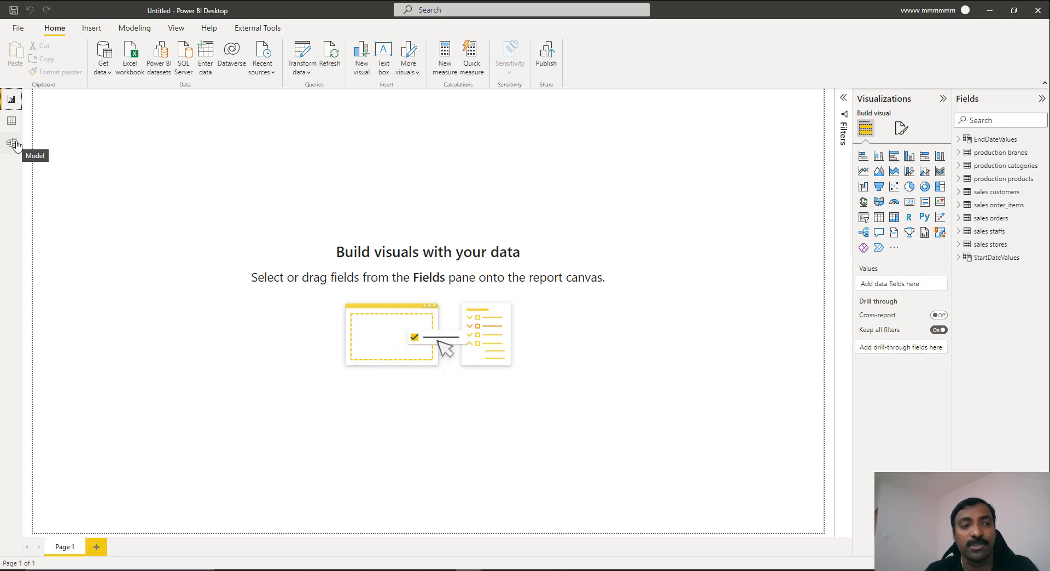
Bind the StartDt column of StartDateValues to the StartDate parameter in the model view, accepting the security risk prompt.
{"action": "left_click", "coordinate": [14, 143]}
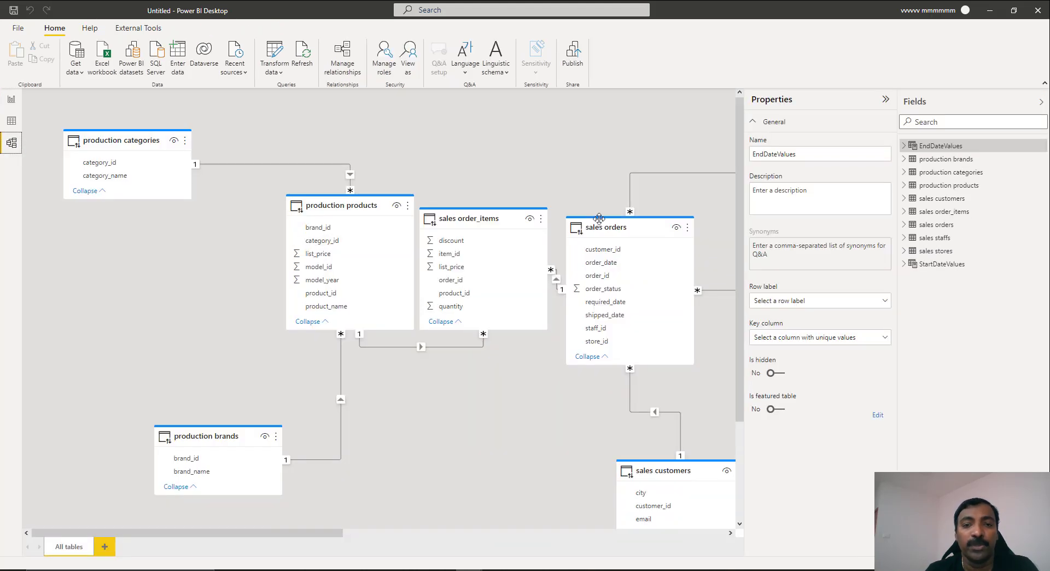
{"action": "left_click_drag", "start_coordinate": [337, 533], "coordinate": [794, 529]}
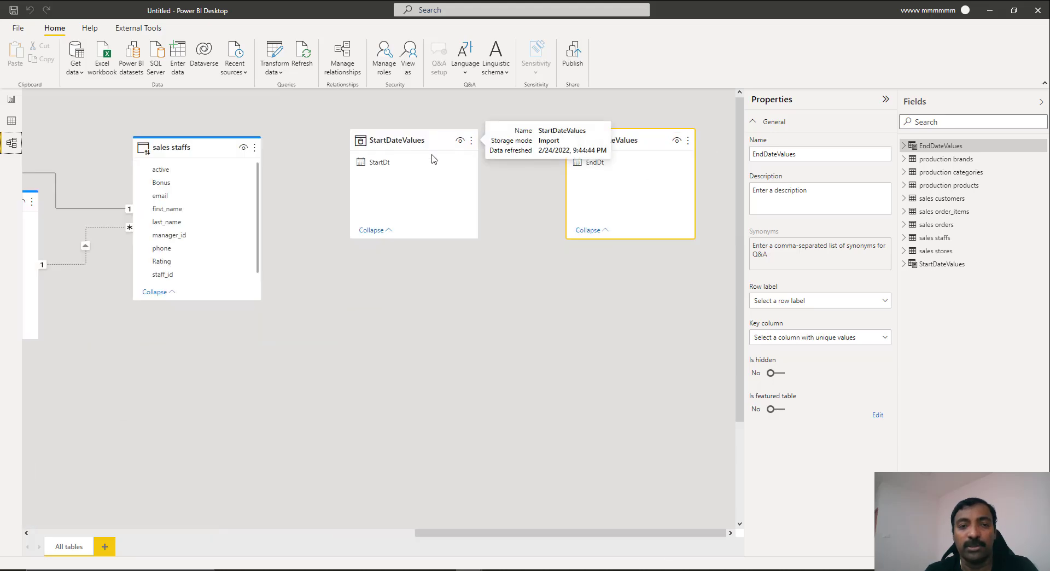
{"action": "left_click", "coordinate": [410, 163]}
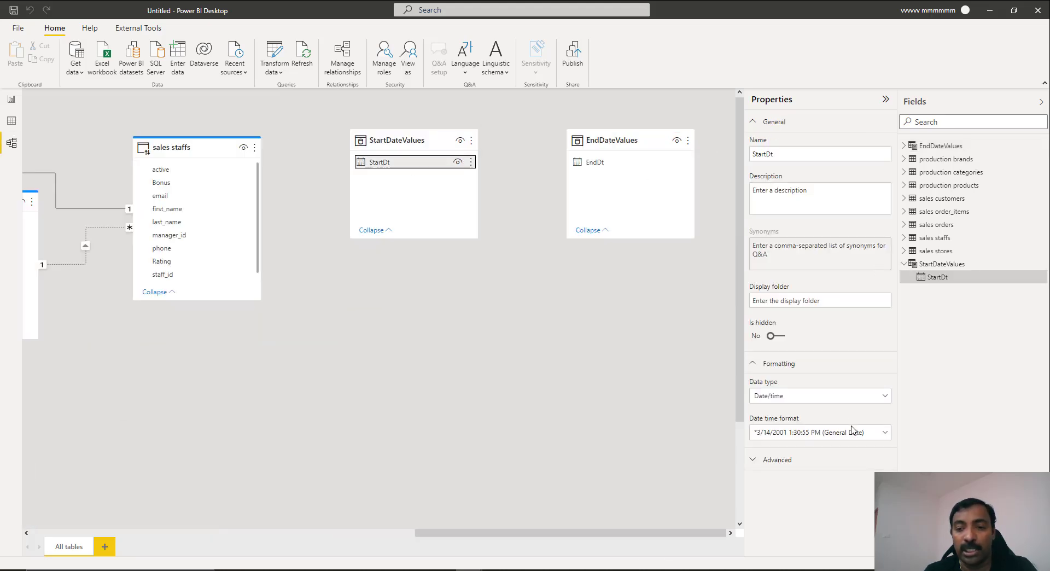
{"action": "left_click", "coordinate": [786, 459]}
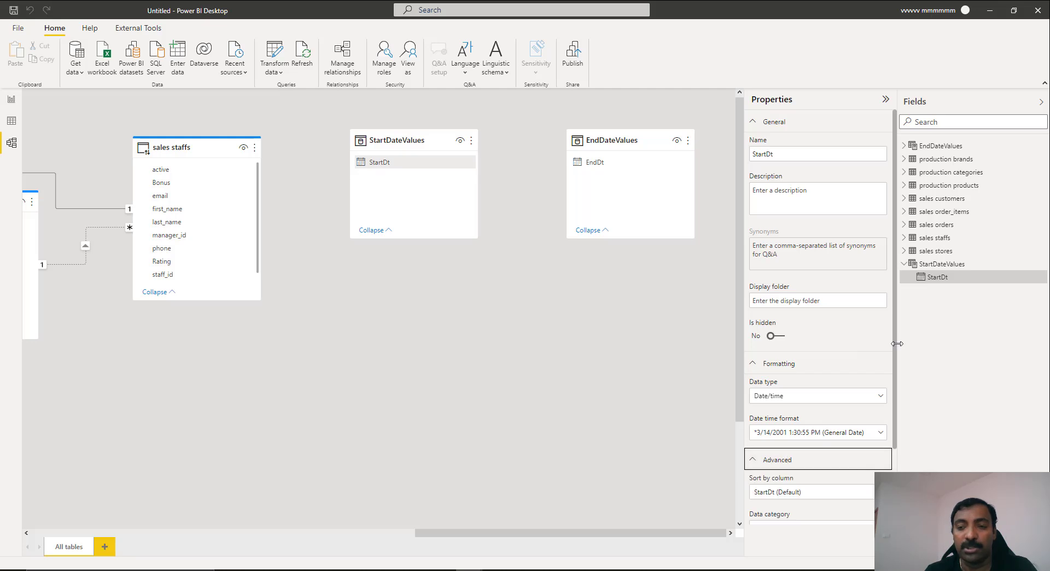
{"action": "scroll", "coordinate": [793, 503], "scroll_direction": "down", "scroll_amount": 3}
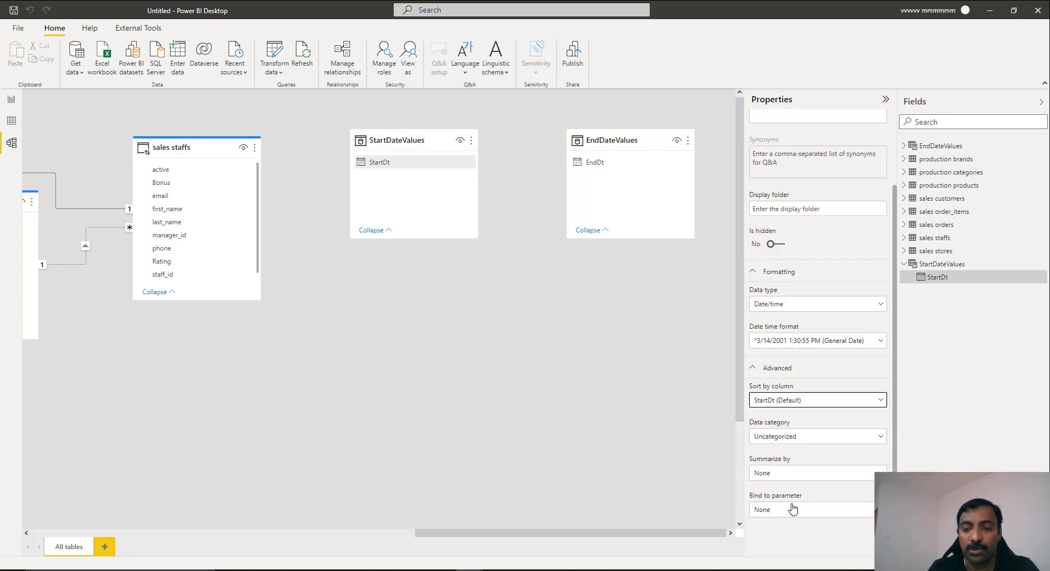
{"action": "left_click", "coordinate": [805, 514]}
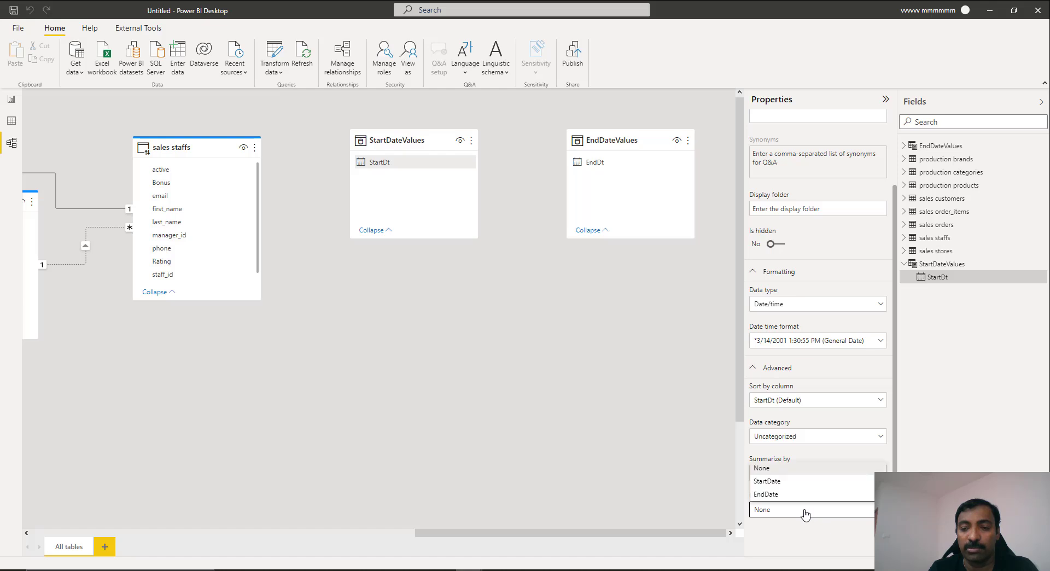
{"action": "left_click", "coordinate": [791, 488]}
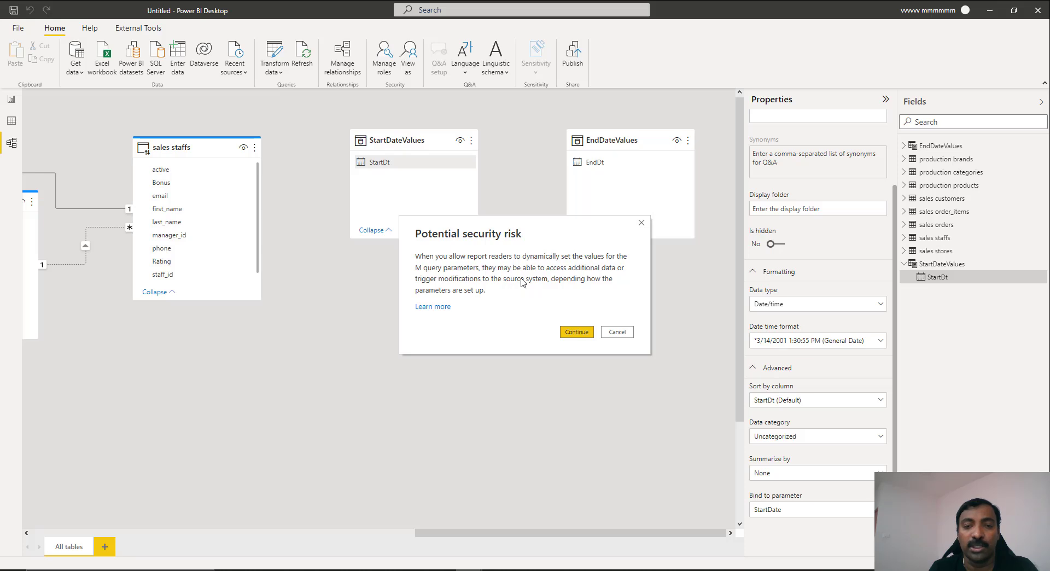
{"action": "left_click", "coordinate": [570, 333]}
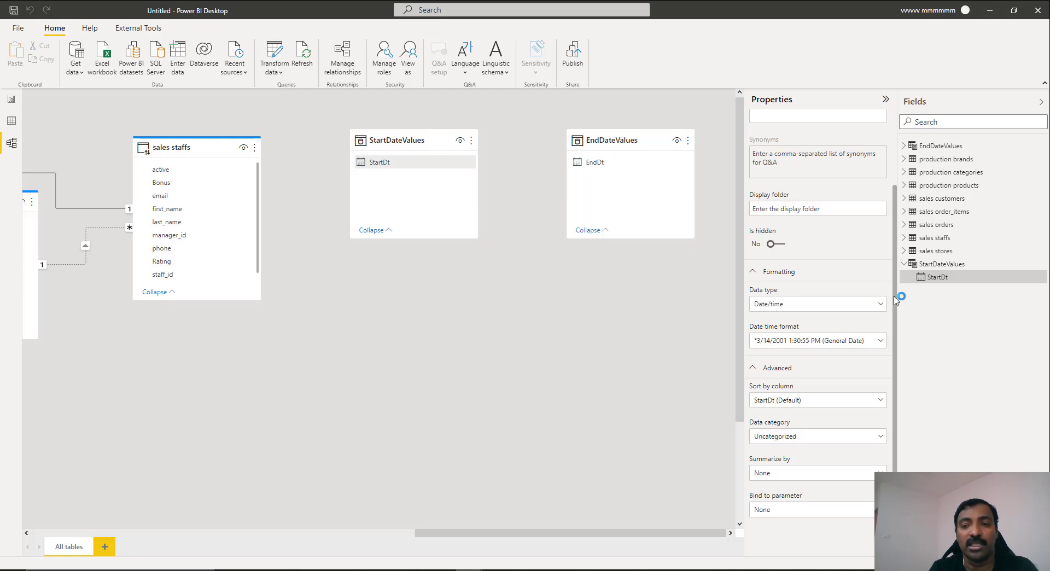
{"action": "left_click_drag", "start_coordinate": [897, 319], "coordinate": [894, 401]}
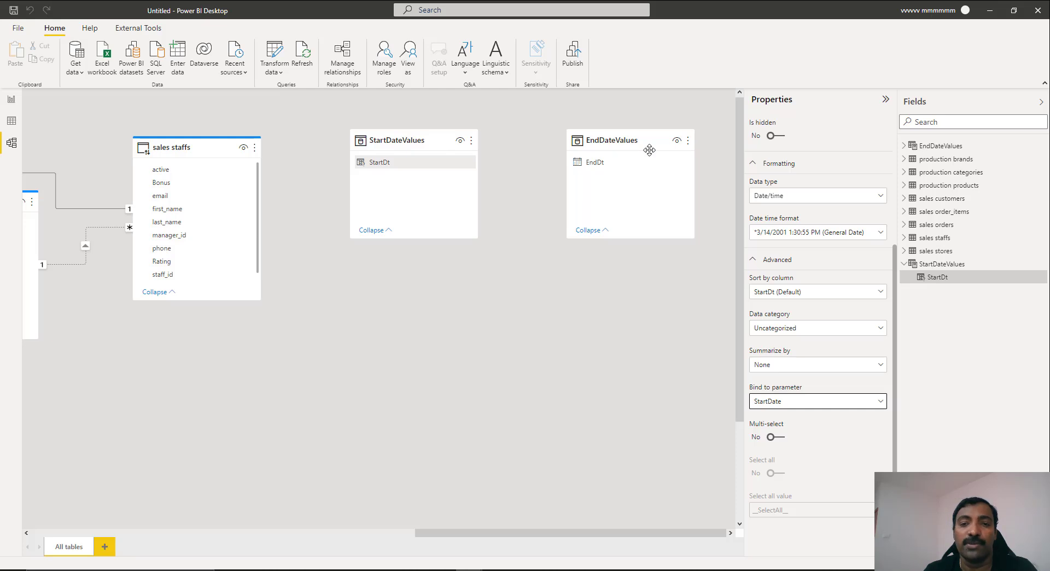
Bind the EndDt column of EndDateValues to the EndDate parameter.
{"action": "left_click", "coordinate": [609, 167]}
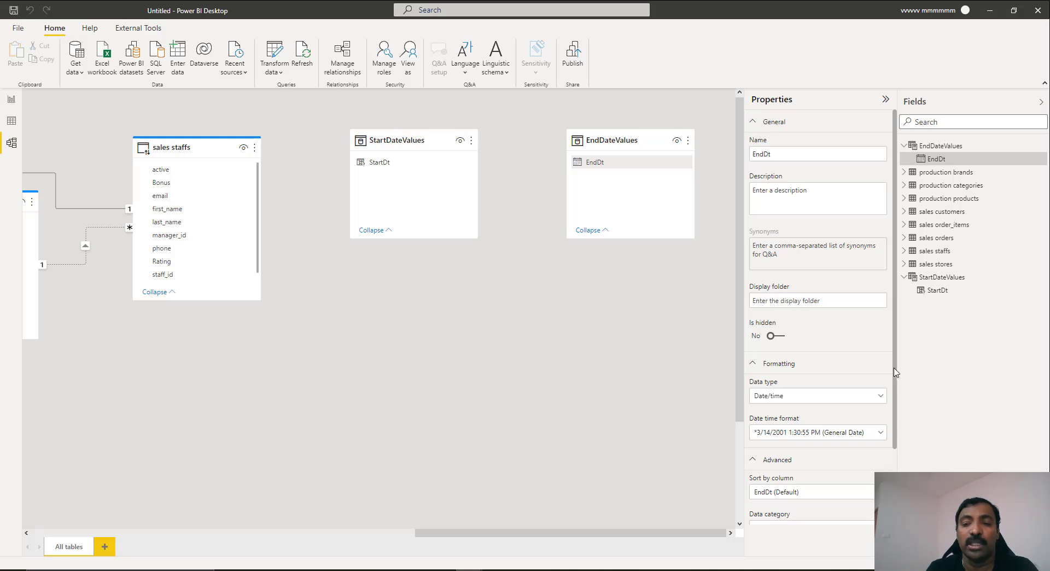
{"action": "scroll", "coordinate": [818, 438], "scroll_direction": "down", "scroll_amount": 3}
{"action": "left_click", "coordinate": [854, 509]}
{"action": "left_click", "coordinate": [818, 495]}
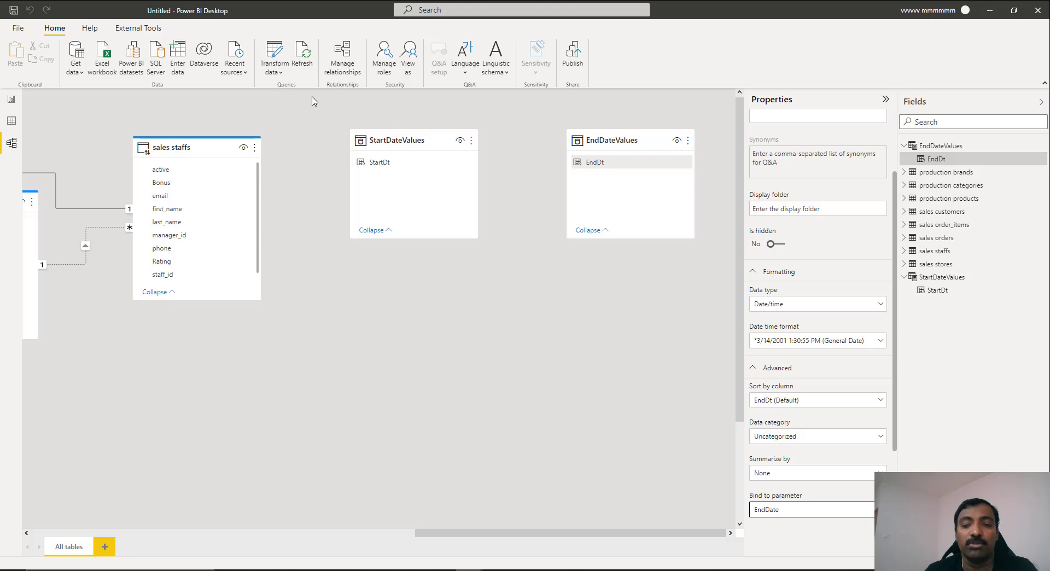
Save the report on drive E: as a Power BI file named DynamicMQueryExample.
{"action": "left_click", "coordinate": [14, 9]}
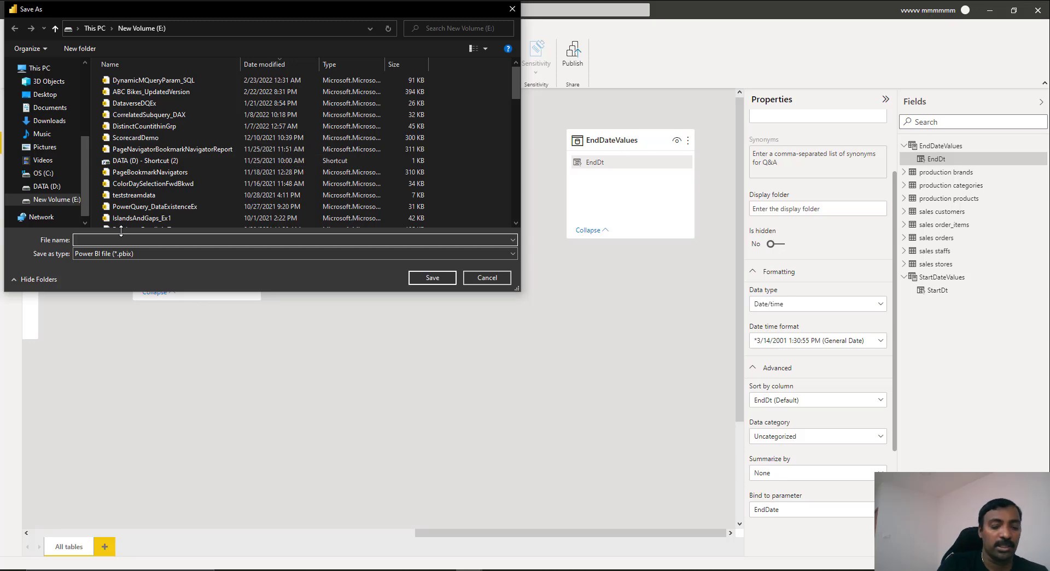
{"action": "type", "text": "Dyn"}
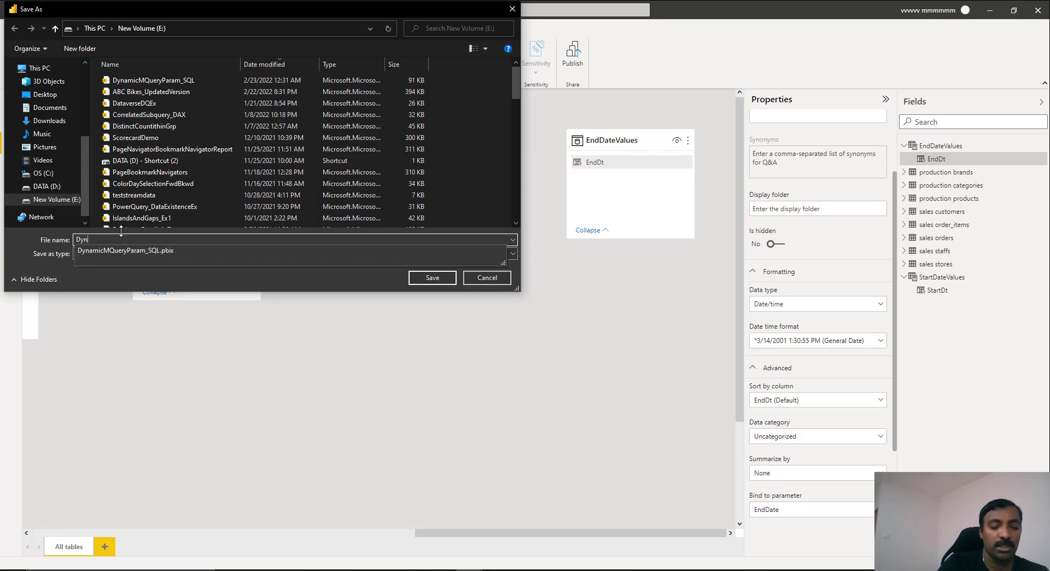
{"action": "type", "text": "amicMQueryExample"}
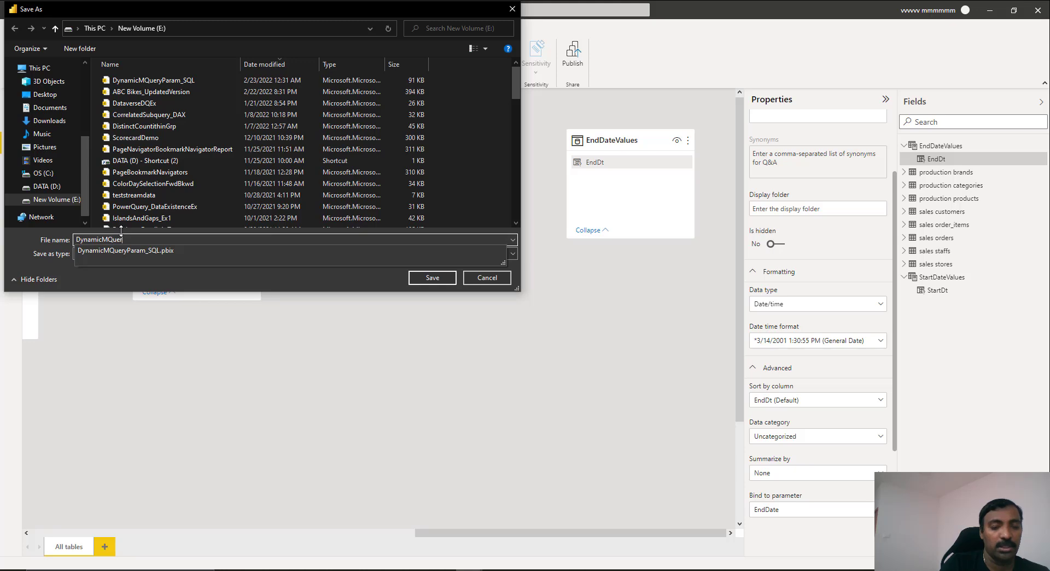
{"action": "left_click", "coordinate": [426, 279]}
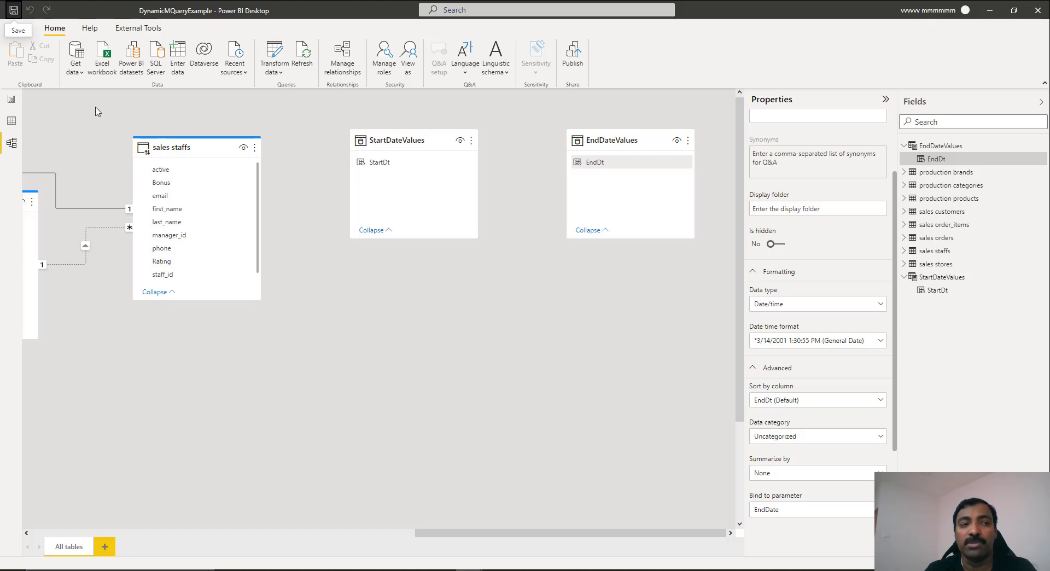
Add a matrix visual to the report page showing the count of order_id from sales orders, and enlarge it.
{"action": "left_click", "coordinate": [11, 101]}
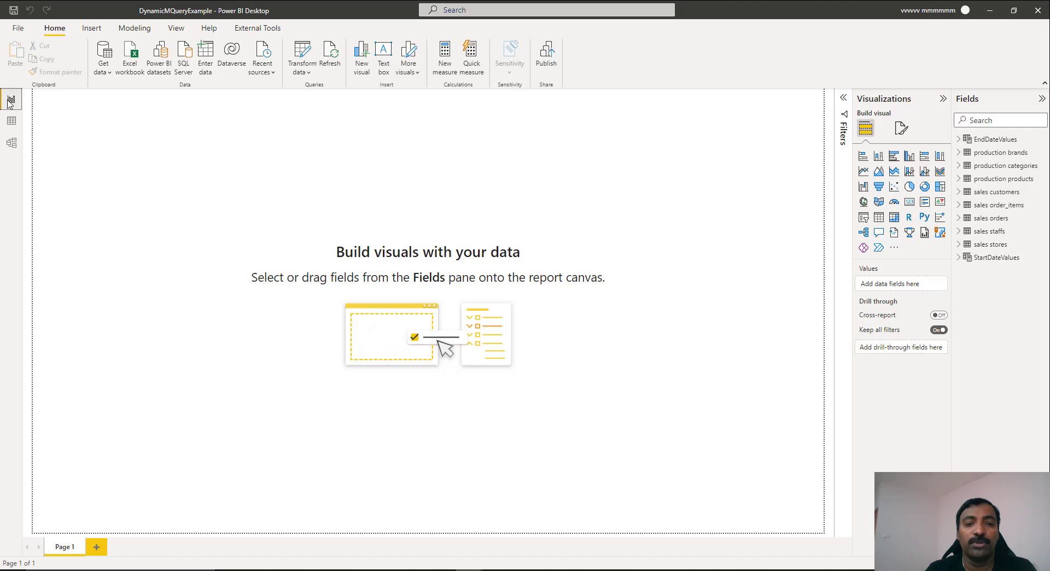
{"action": "left_click", "coordinate": [894, 218]}
{"action": "left_click", "coordinate": [960, 218]}
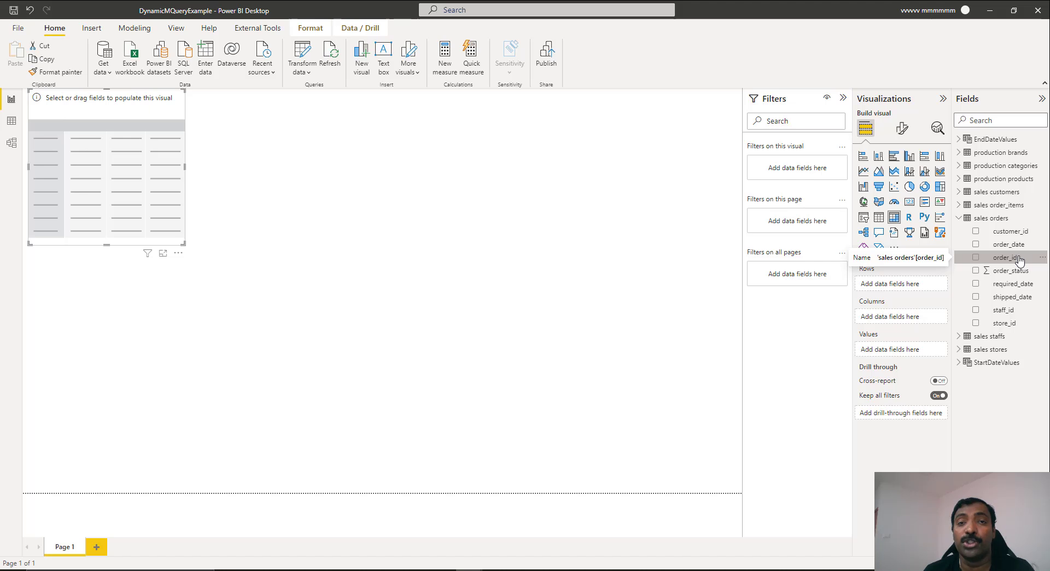
{"action": "left_click_drag", "start_coordinate": [1020, 261], "coordinate": [930, 356]}
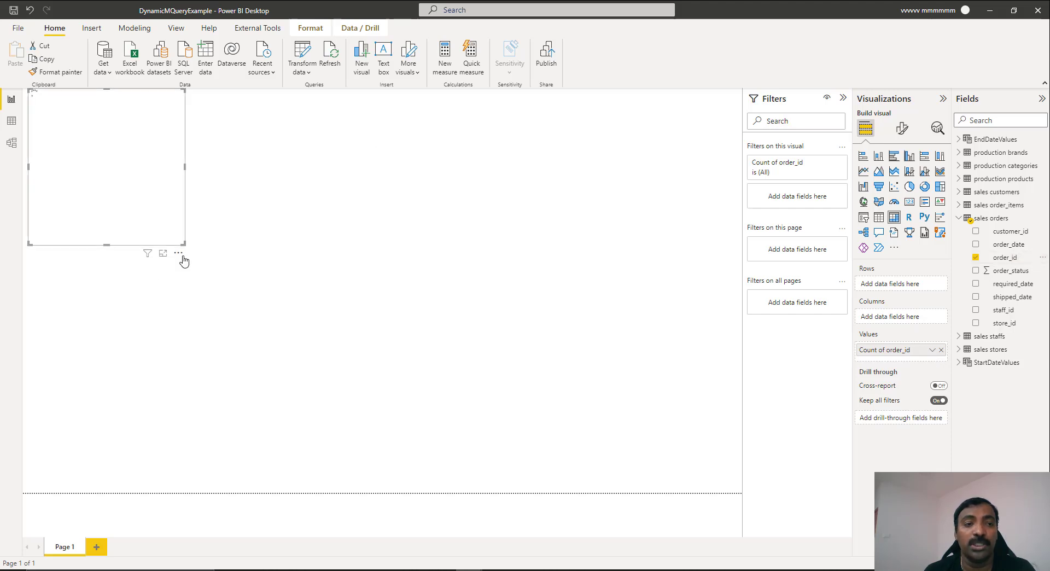
{"action": "left_click_drag", "start_coordinate": [185, 244], "coordinate": [269, 298]}
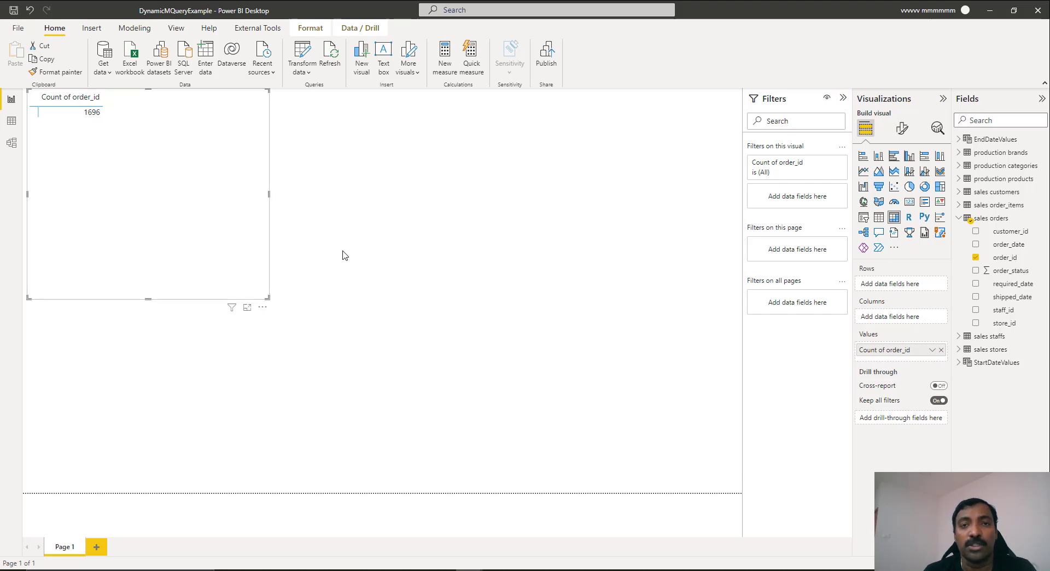
Add a slicer for StartDt from StartDateValues below the matrix and set it to the Dropdown style.
{"action": "left_click", "coordinate": [557, 123]}
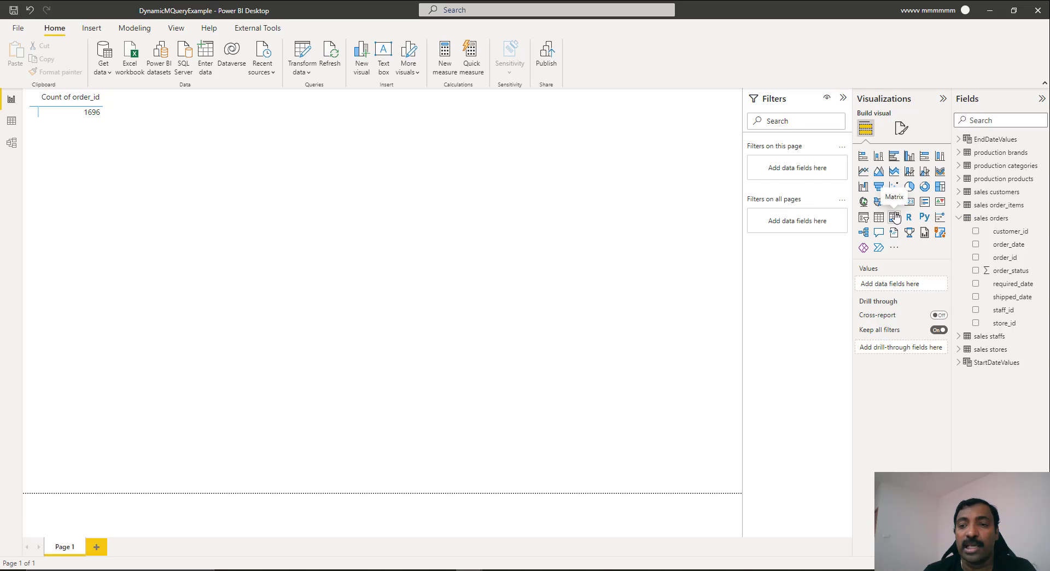
{"action": "left_click", "coordinate": [865, 219]}
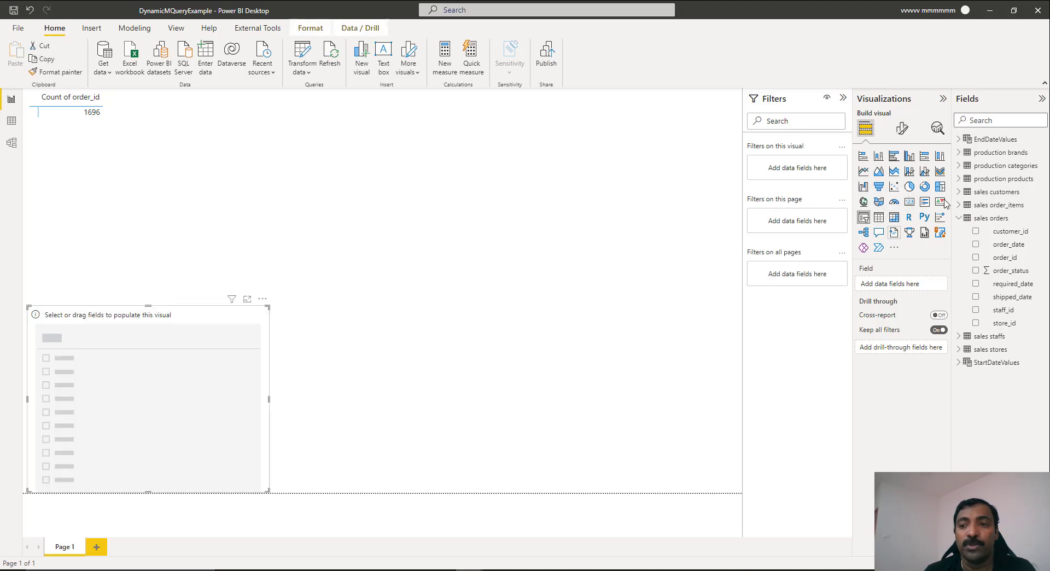
{"action": "left_click", "coordinate": [959, 362]}
{"action": "left_click_drag", "start_coordinate": [1011, 380], "coordinate": [897, 285]}
{"action": "left_click", "coordinate": [258, 313]}
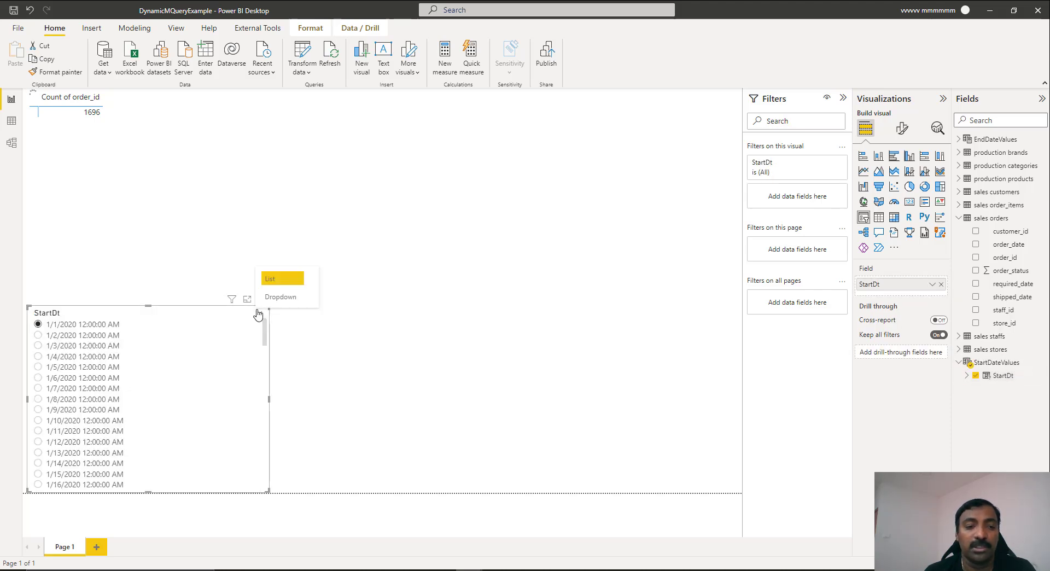
{"action": "left_click", "coordinate": [285, 298]}
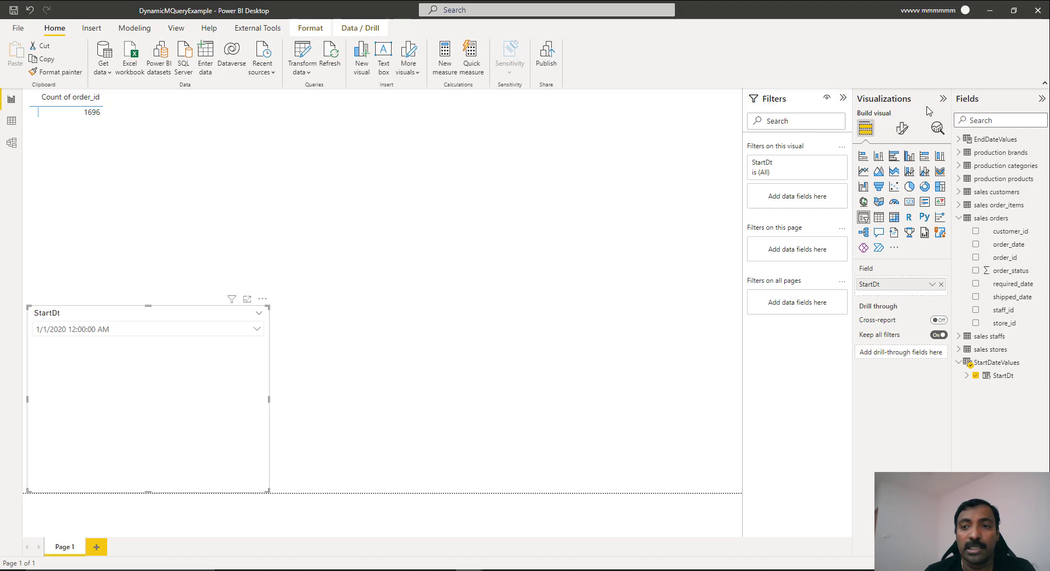
Add a second slicer for EndDt from EndDateValues in empty report space and set it to the Dropdown style.
{"action": "left_click", "coordinate": [484, 269]}
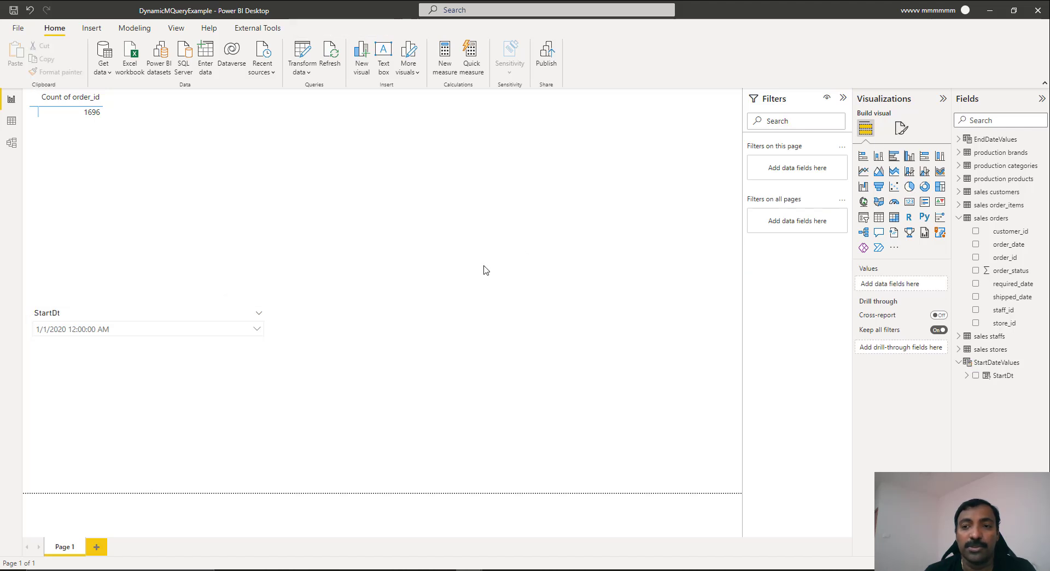
{"action": "left_click", "coordinate": [865, 219]}
{"action": "left_click_drag", "start_coordinate": [428, 104], "coordinate": [500, 283]}
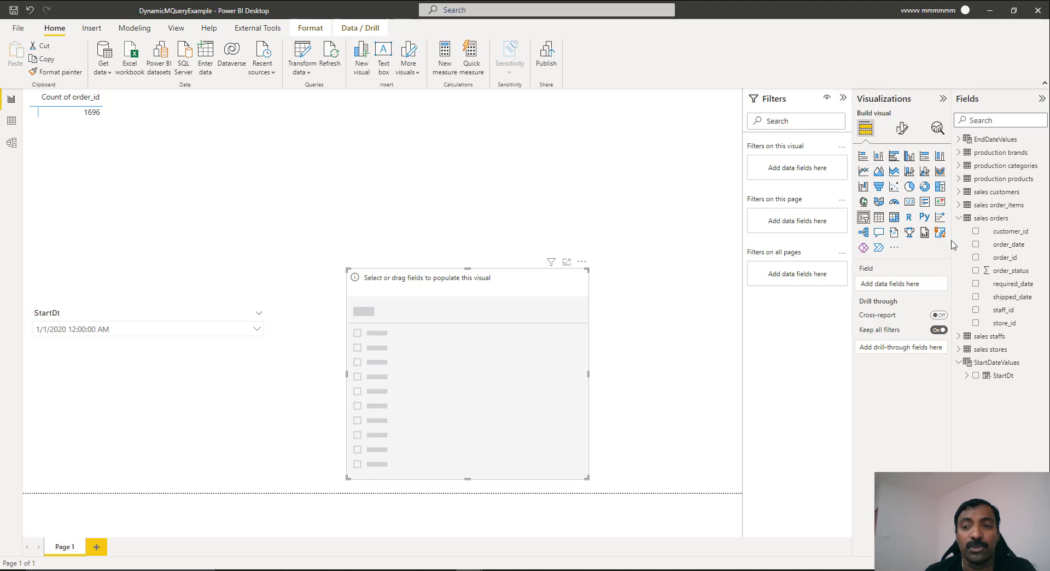
{"action": "left_click", "coordinate": [959, 219]}
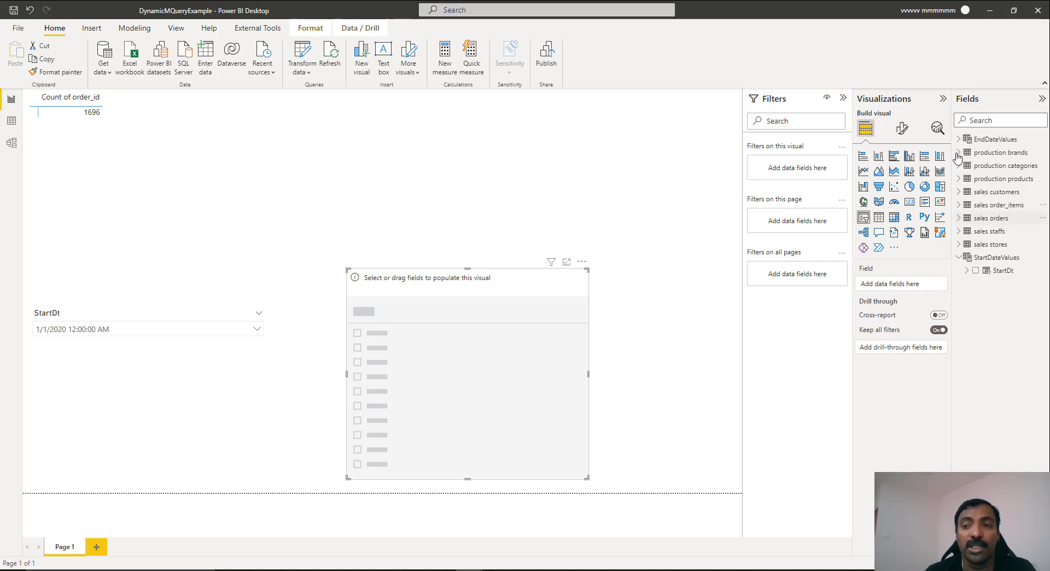
{"action": "left_click", "coordinate": [958, 140]}
{"action": "left_click_drag", "start_coordinate": [1001, 153], "coordinate": [903, 286]}
{"action": "left_click", "coordinate": [581, 277]}
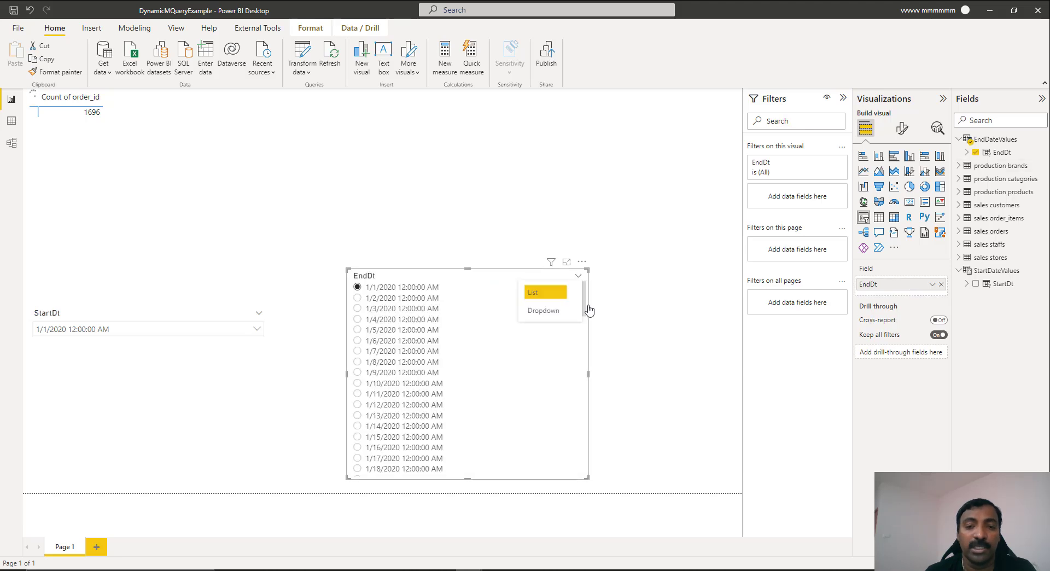
{"action": "left_click", "coordinate": [555, 312]}
Move the EndDt and StartDt slicers to the upper part of the report page.
{"action": "left_click_drag", "start_coordinate": [508, 278], "coordinate": [614, 126]}
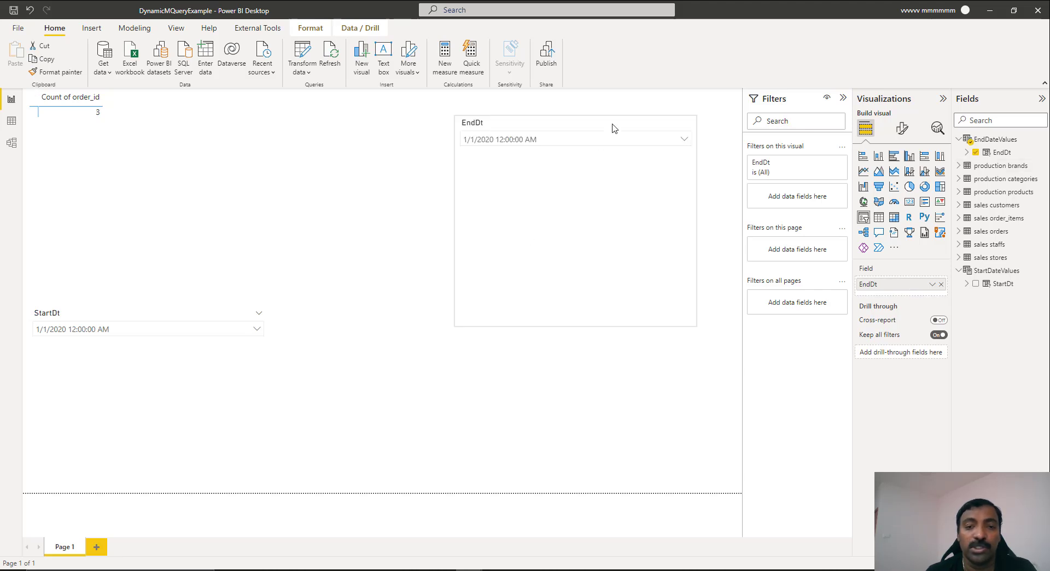
{"action": "left_click", "coordinate": [146, 312]}
{"action": "left_click_drag", "start_coordinate": [146, 312], "coordinate": [293, 119]}
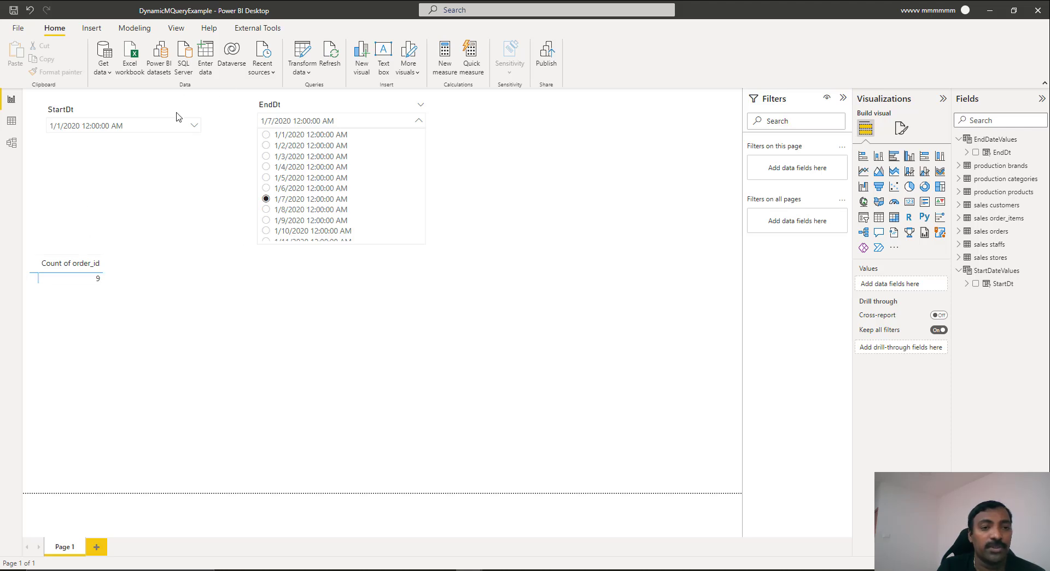
Choose 1/9/2020 in the EndDt slicer and add order_date from sales orders to the matrix rows.
{"action": "left_click", "coordinate": [300, 221]}
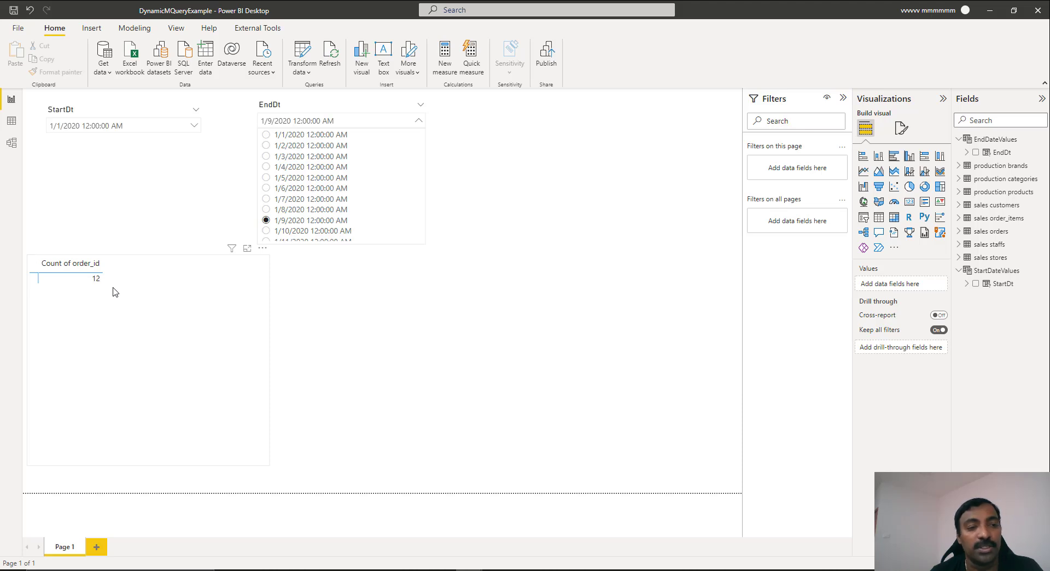
{"action": "left_click", "coordinate": [184, 281]}
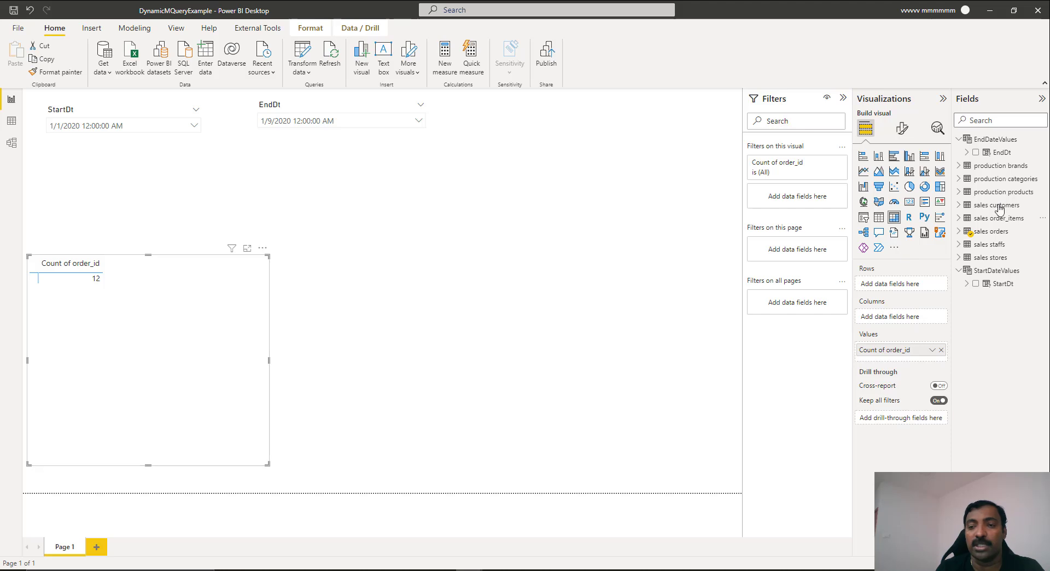
{"action": "left_click", "coordinate": [959, 232]}
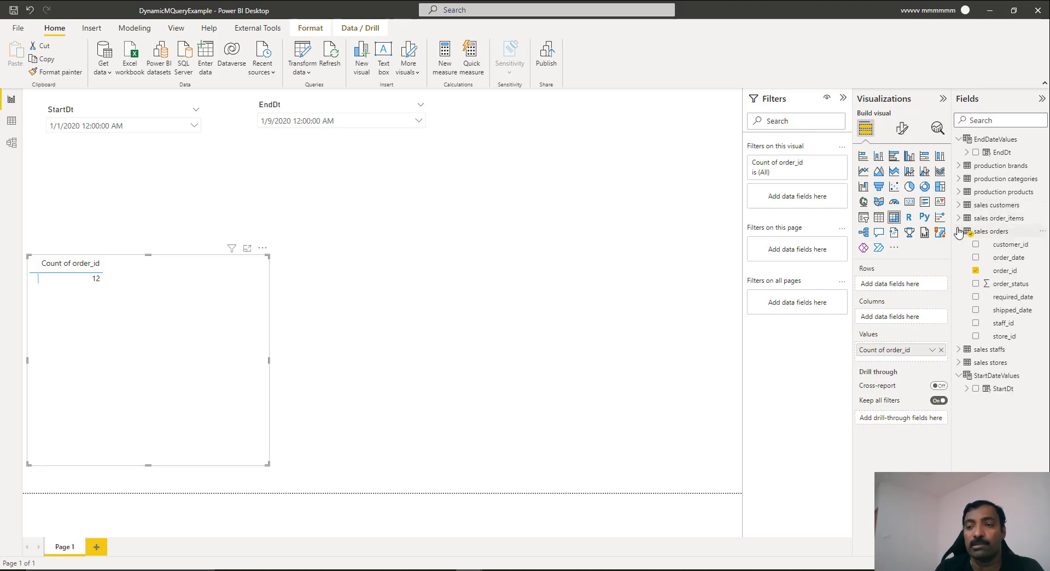
{"action": "left_click_drag", "start_coordinate": [1009, 257], "coordinate": [187, 343]}
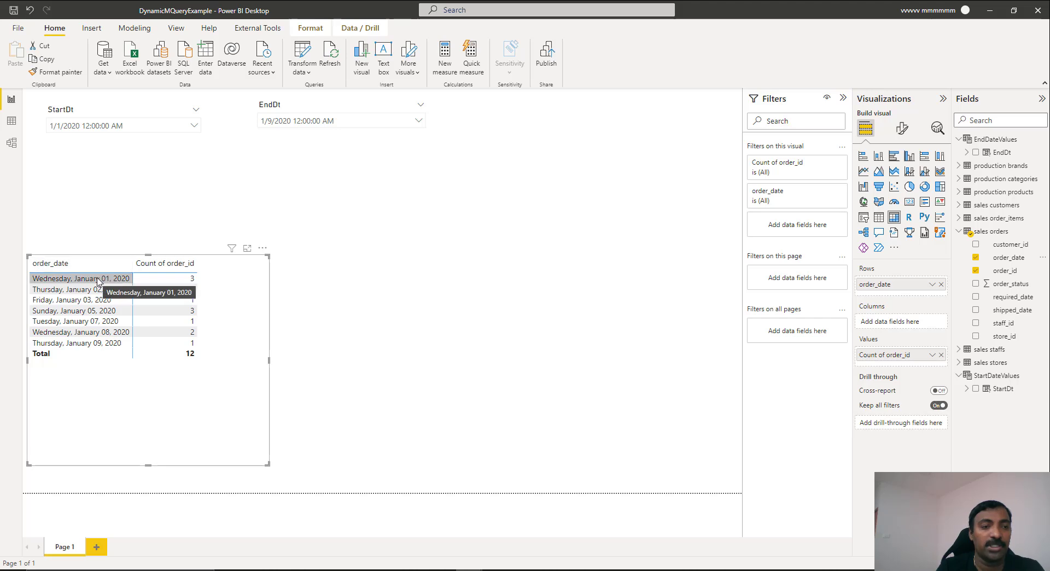
Set the EndDt slicer to 2/21/2020 and review the order dates listed in the matrix.
{"action": "left_click", "coordinate": [419, 121]}
{"action": "left_click_drag", "start_coordinate": [424, 143], "coordinate": [422, 195]}
{"action": "left_click", "coordinate": [324, 173]}
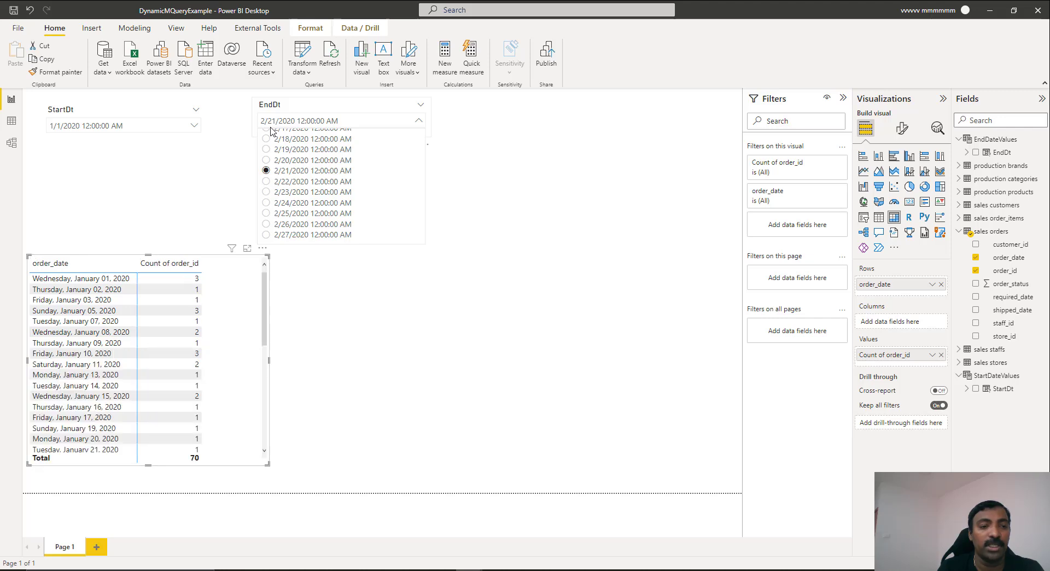
{"action": "left_click_drag", "start_coordinate": [263, 284], "coordinate": [264, 411]}
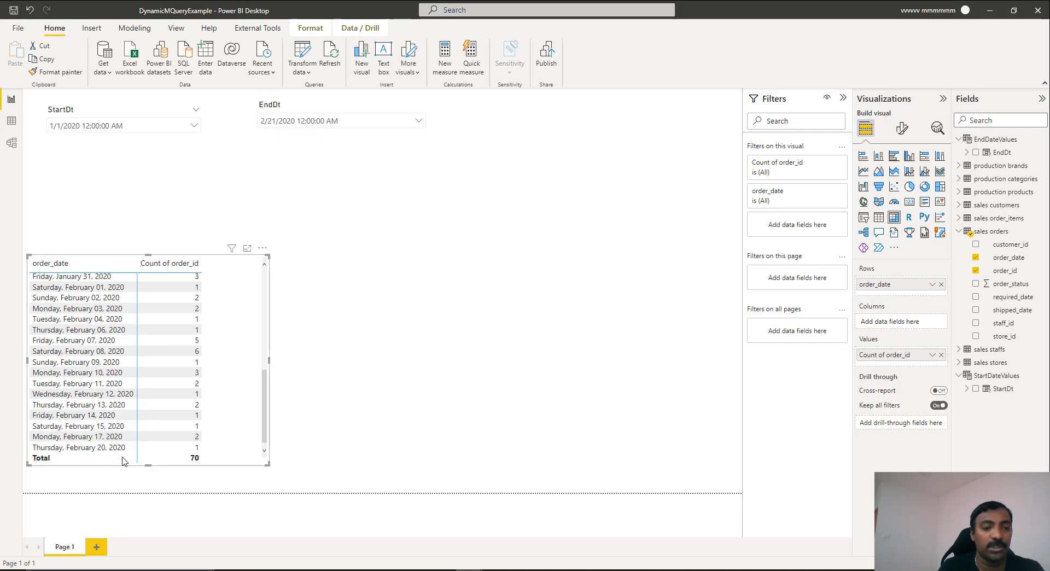
{"action": "left_click_drag", "start_coordinate": [268, 422], "coordinate": [266, 266]}
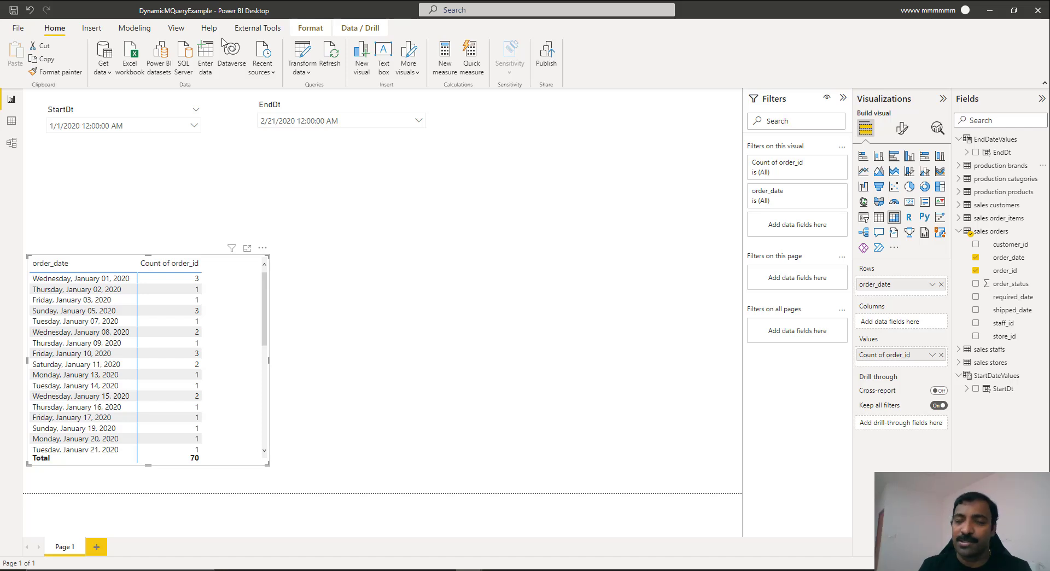
Open the sales orders query for editing in Power Query Editor.
{"action": "left_click", "coordinate": [958, 232]}
{"action": "left_click", "coordinate": [991, 258]}
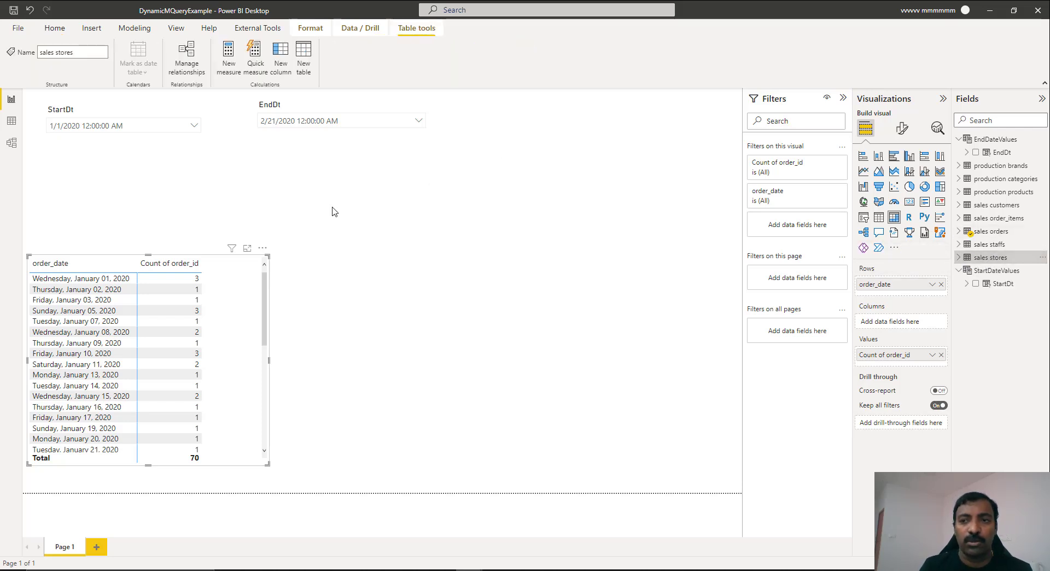
{"action": "right_click", "coordinate": [998, 231]}
{"action": "left_click", "coordinate": [924, 273]}
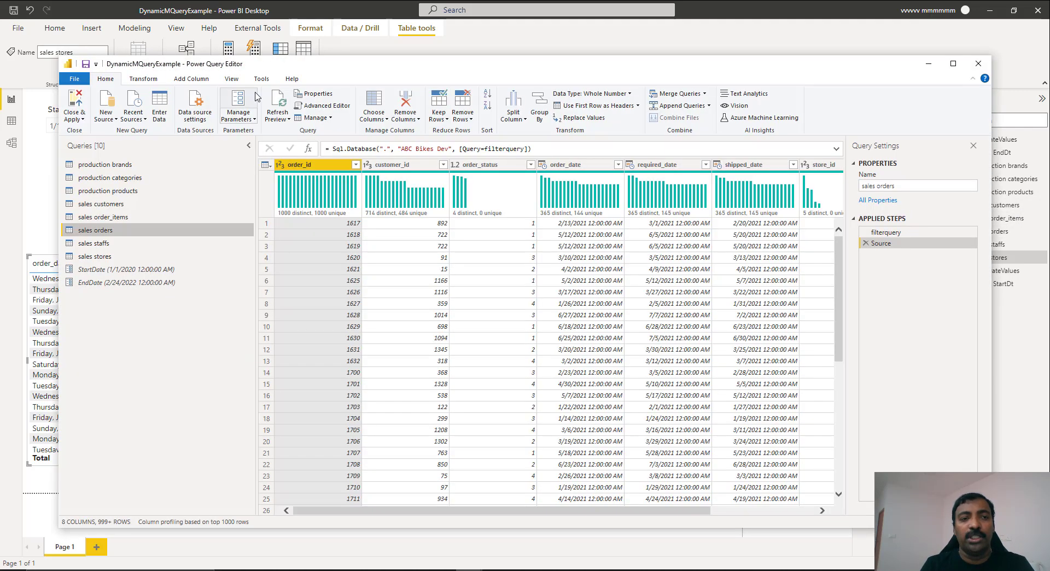
Create a required Text parameter named Store with the current value Baldwin Bikes.
{"action": "left_click", "coordinate": [254, 118]}
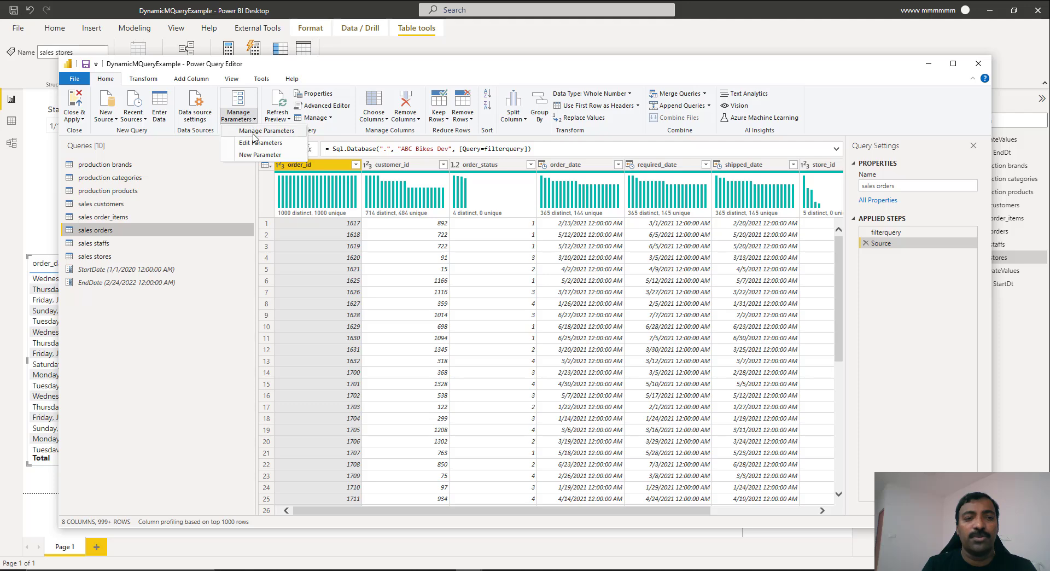
{"action": "left_click", "coordinate": [253, 134]}
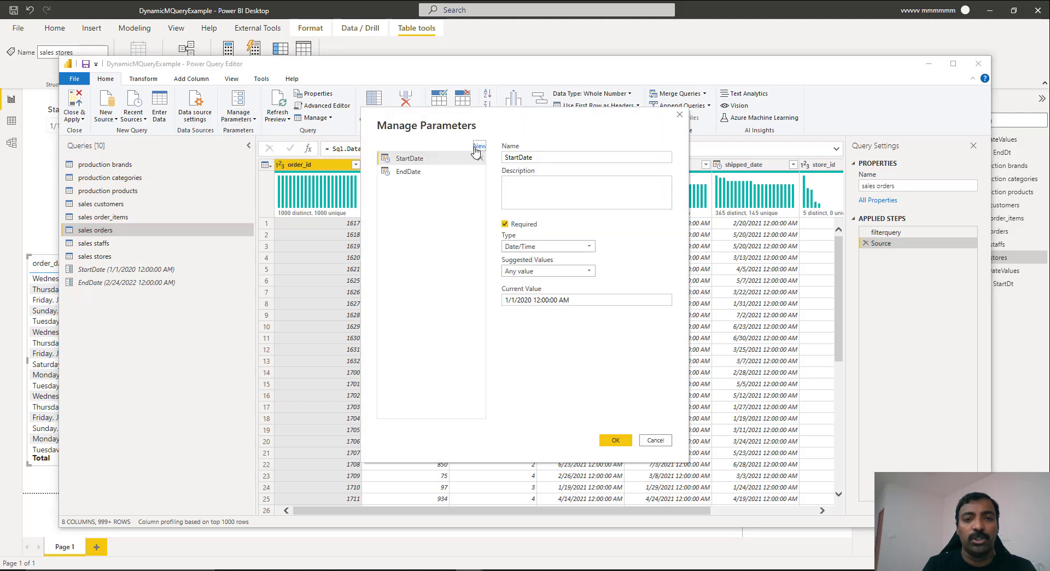
{"action": "left_click", "coordinate": [476, 152]}
{"action": "type", "text": "Store"}
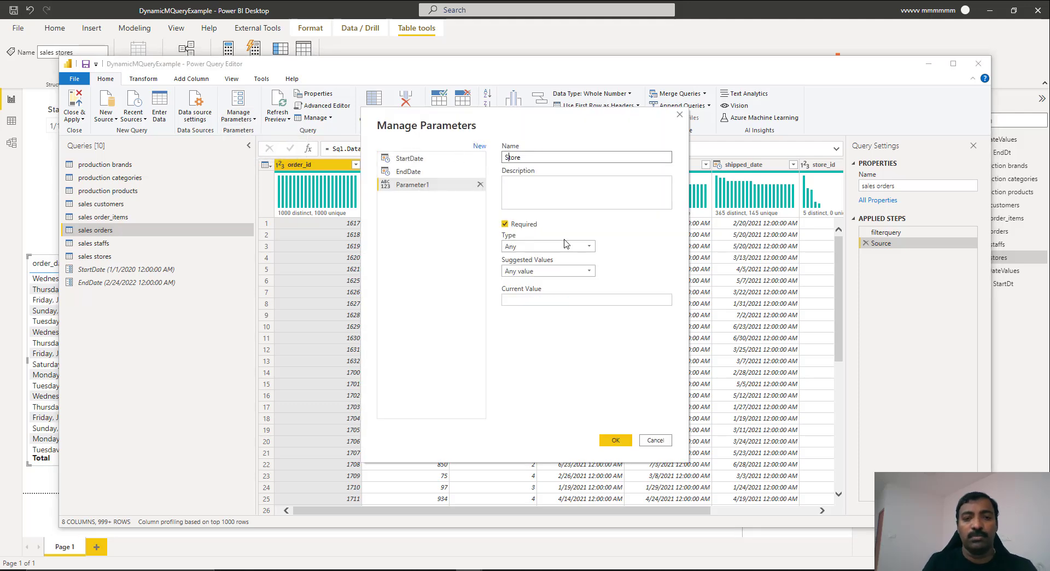
{"action": "left_click", "coordinate": [566, 246]}
{"action": "left_click", "coordinate": [535, 323]}
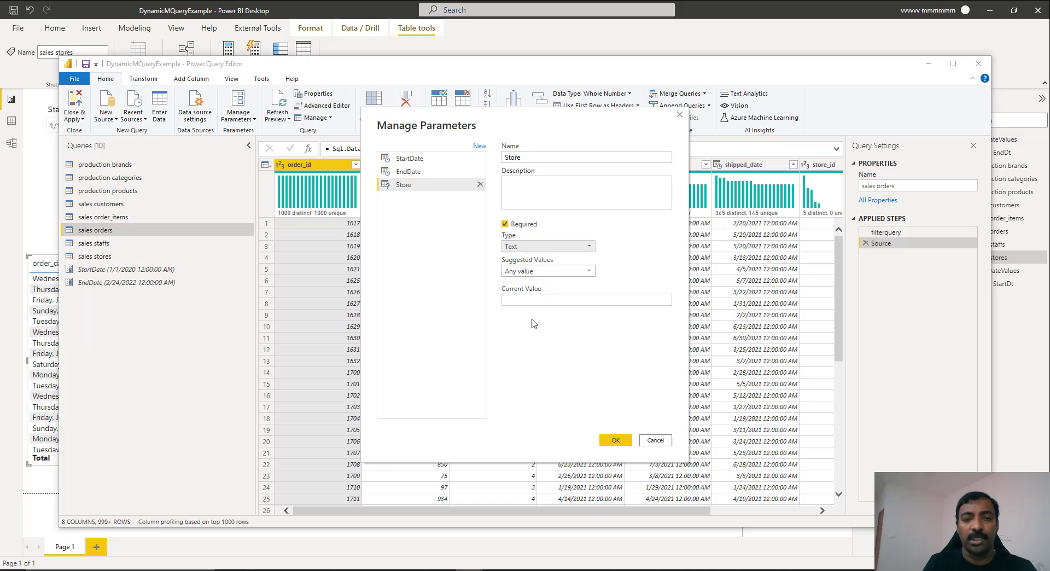
{"action": "left_click", "coordinate": [550, 300]}
{"action": "type", "text": "Bal"}
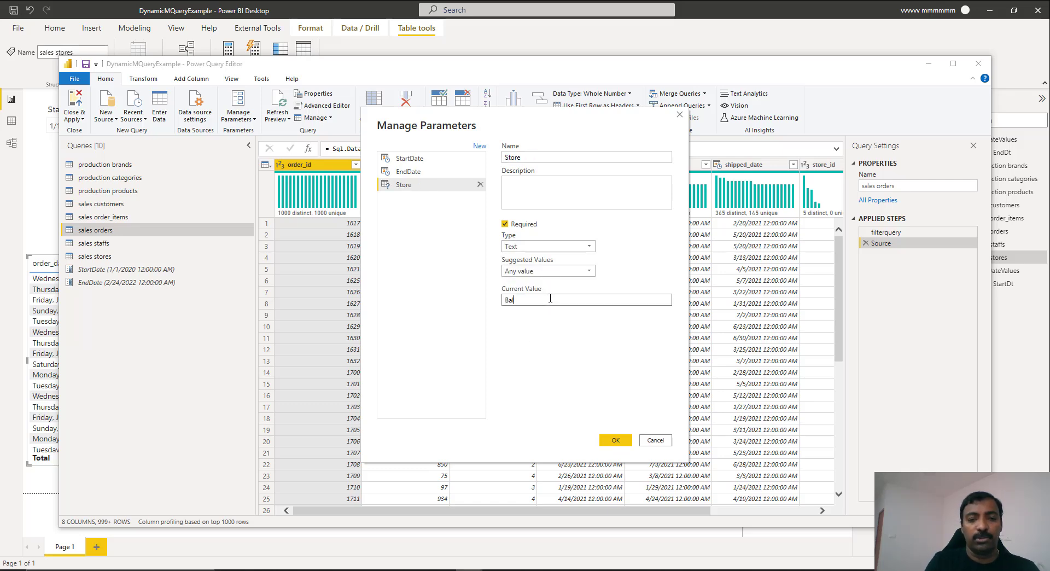
{"action": "type", "text": "dwin Bikes"}
{"action": "left_click", "coordinate": [616, 441]}
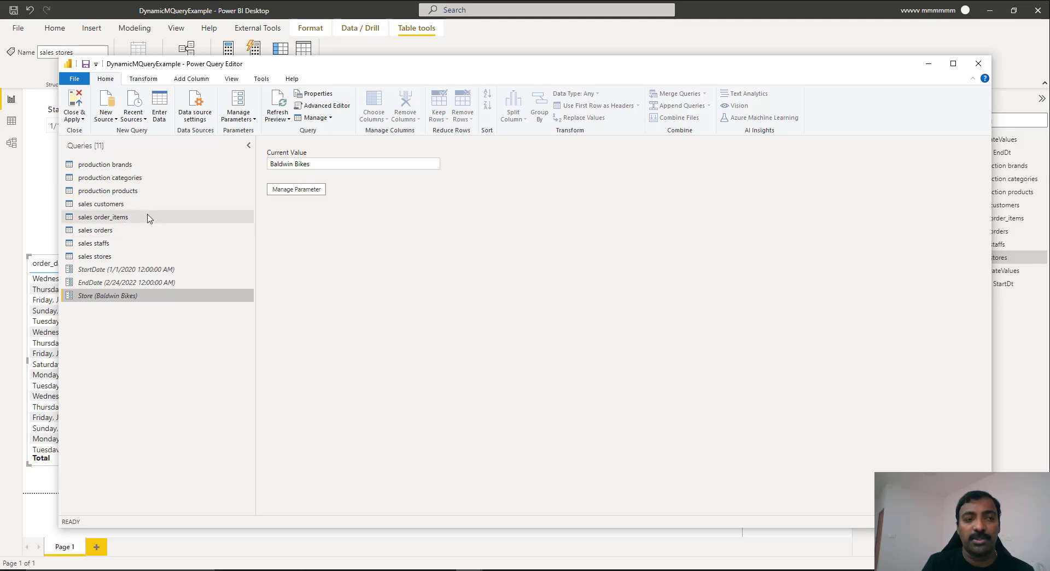
In the sales orders M code, define selectedstores before filterquery, returning "" when the Stores list contains "All" and otherwise combining its values in single quotes.
{"action": "left_click", "coordinate": [136, 230]}
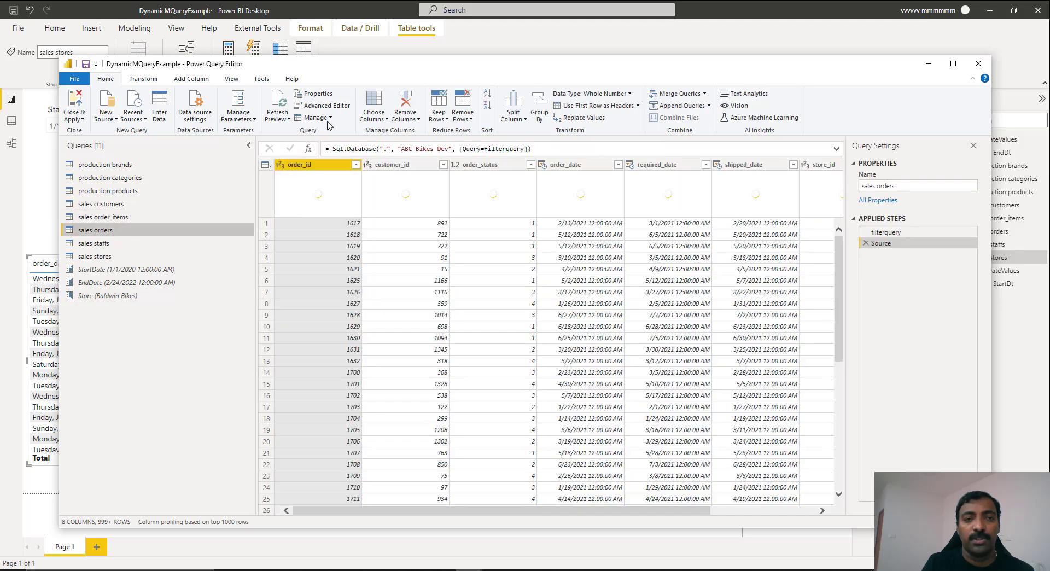
{"action": "left_click", "coordinate": [345, 108]}
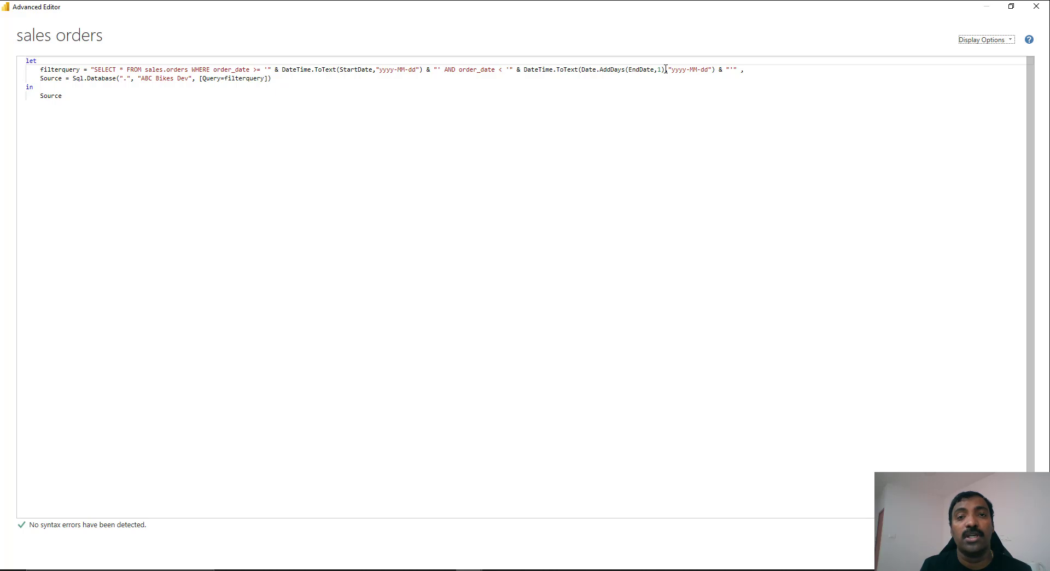
{"action": "left_click", "coordinate": [70, 60]}
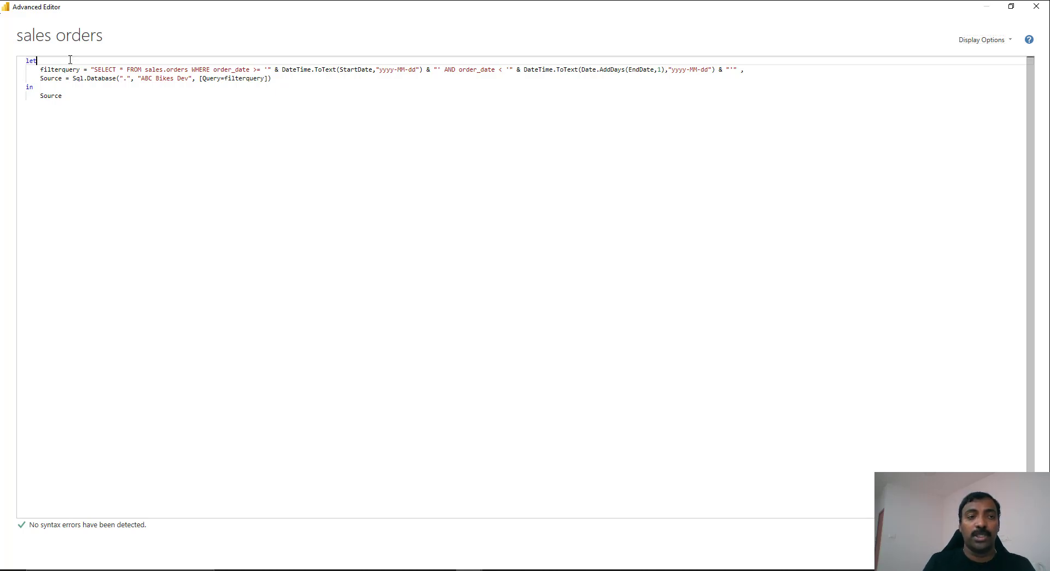
{"action": "key", "text": "Return"}
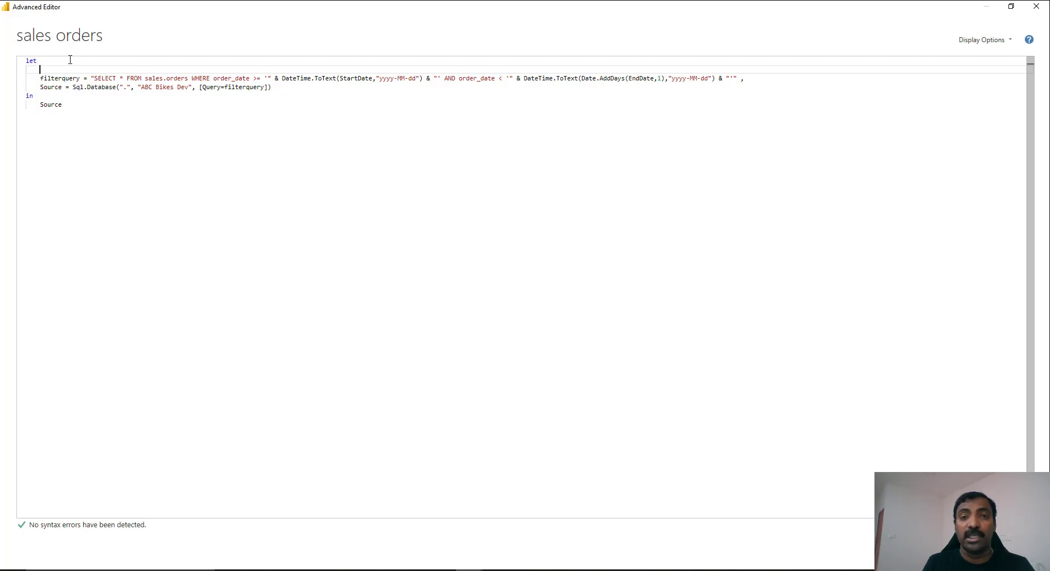
{"action": "type", "text": "selectedstores = if Type.Is(Value.Type(Stores), List.Type) then if List.Contains(Stores, \"All\") then \"\" else Text.Combine({\"'\", Text.Combine(Stores, \"','\") , \"'\"}) else Text.Combine({\"'\" , Stores , \"'\"}),"}
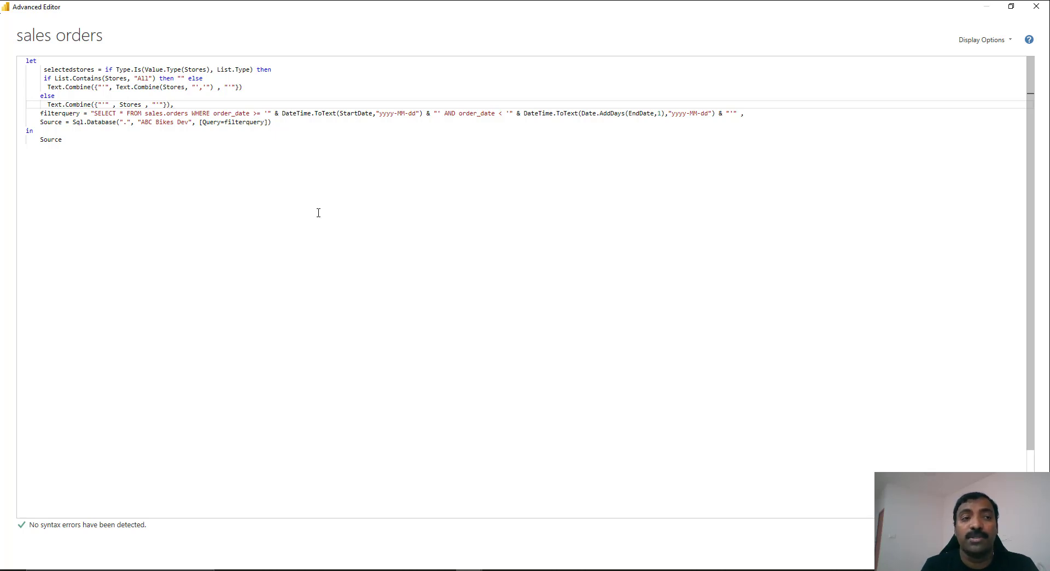
Examine how the selectedstores expression checks for a list type and uses Text.Combine to add quotes and commas around the store values.
{"action": "double_click", "coordinate": [194, 70]}
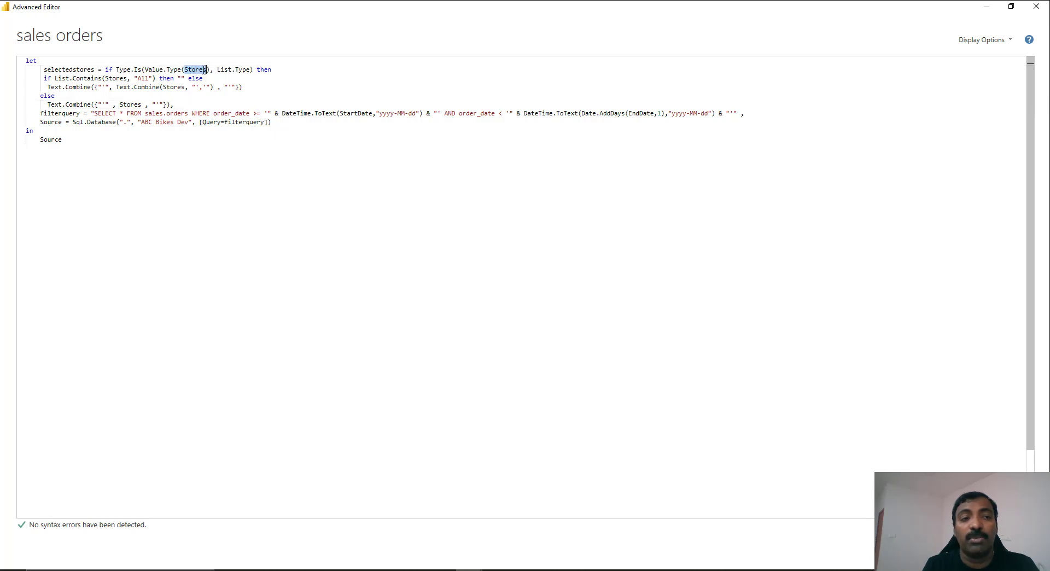
{"action": "left_click_drag", "start_coordinate": [217, 69], "coordinate": [243, 70]}
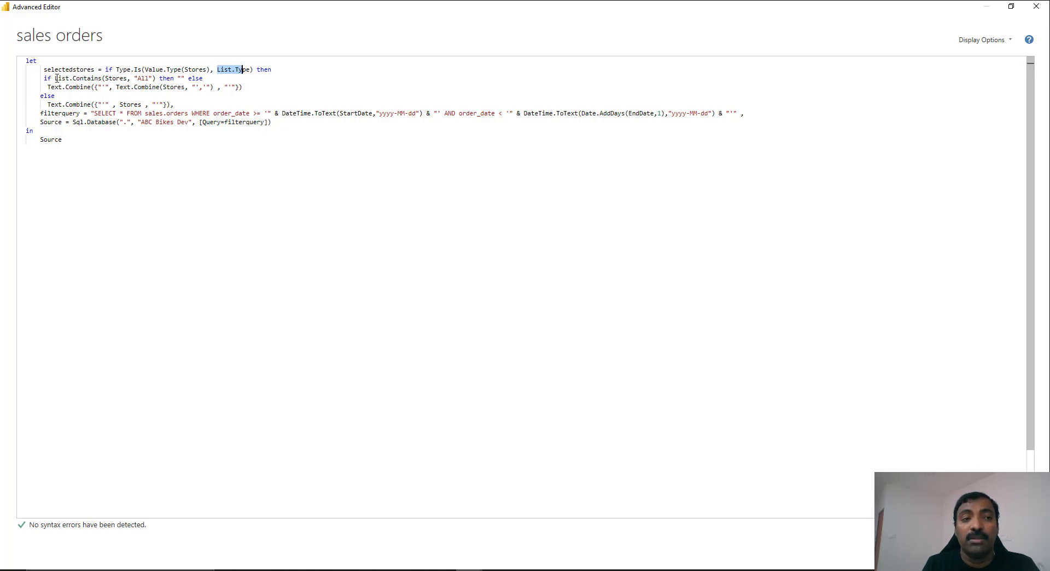
{"action": "left_click_drag", "start_coordinate": [47, 85], "coordinate": [208, 88]}
{"action": "left_click", "coordinate": [241, 86]}
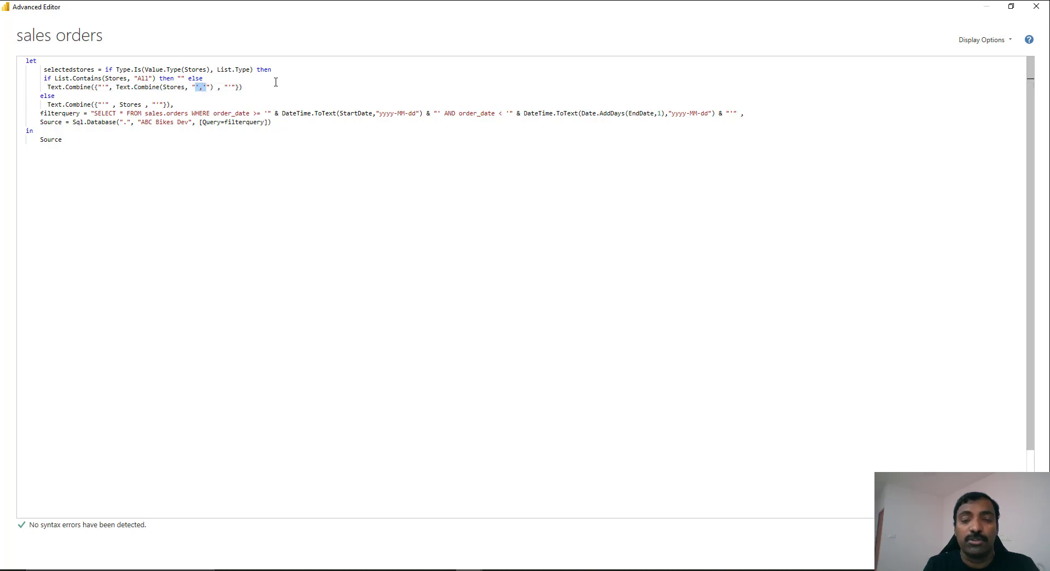
{"action": "left_click", "coordinate": [164, 83]}
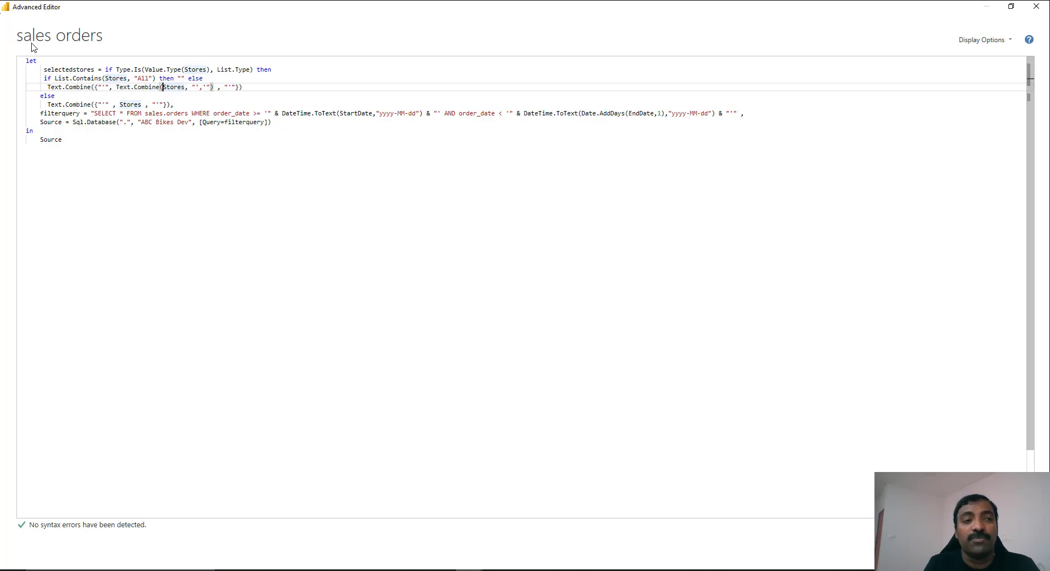
{"action": "left_click_drag", "start_coordinate": [49, 88], "coordinate": [93, 88]}
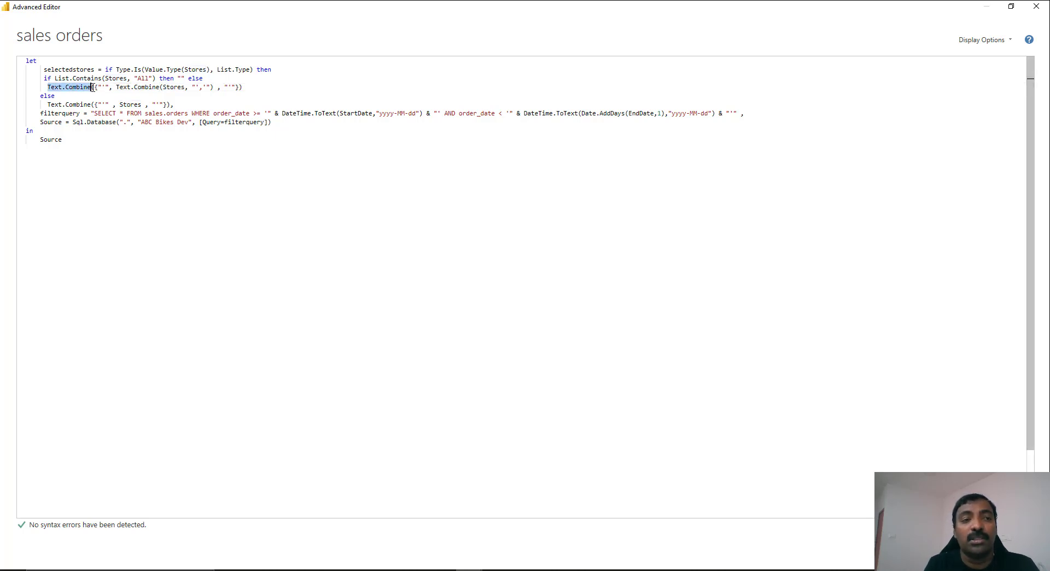
{"action": "left_click", "coordinate": [106, 88]}
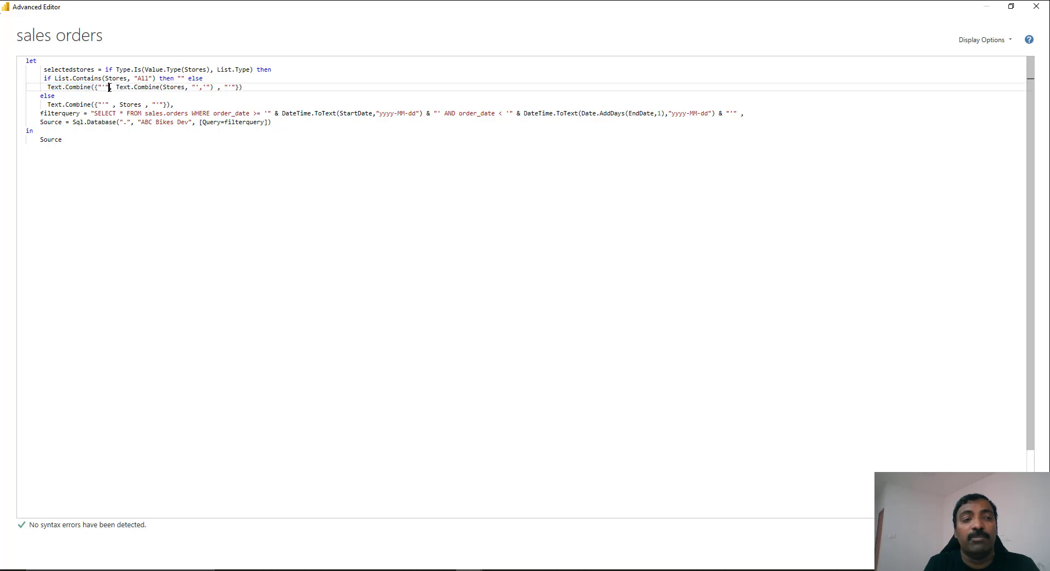
{"action": "left_click", "coordinate": [103, 88]}
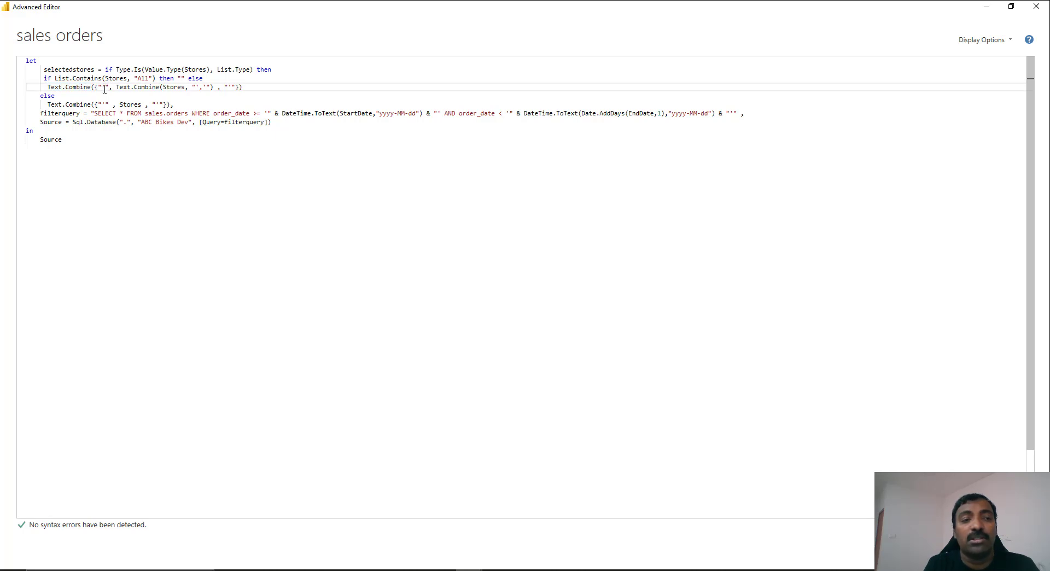
{"action": "double_click", "coordinate": [231, 87]}
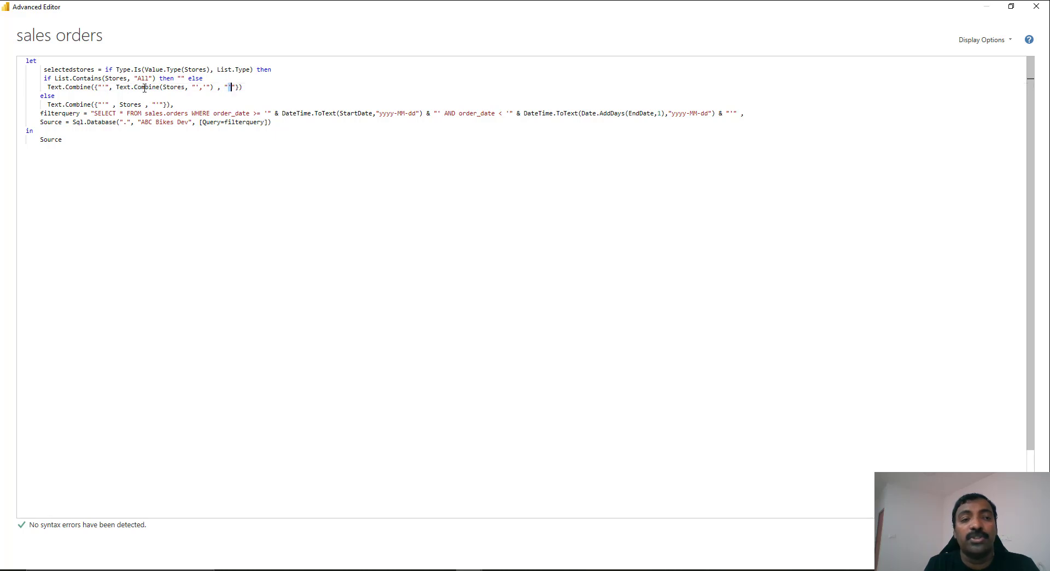
{"action": "left_click", "coordinate": [196, 88]}
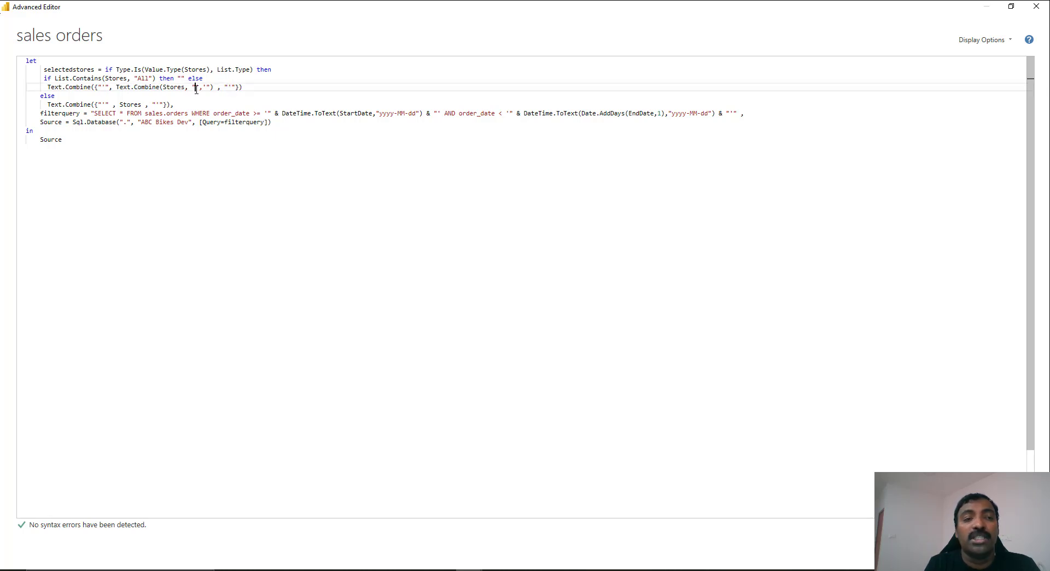
Examine the separator string in the inner Text.Combine and the else branch that quotes a single Stores value.
{"action": "left_click_drag", "start_coordinate": [196, 90], "coordinate": [208, 90]}
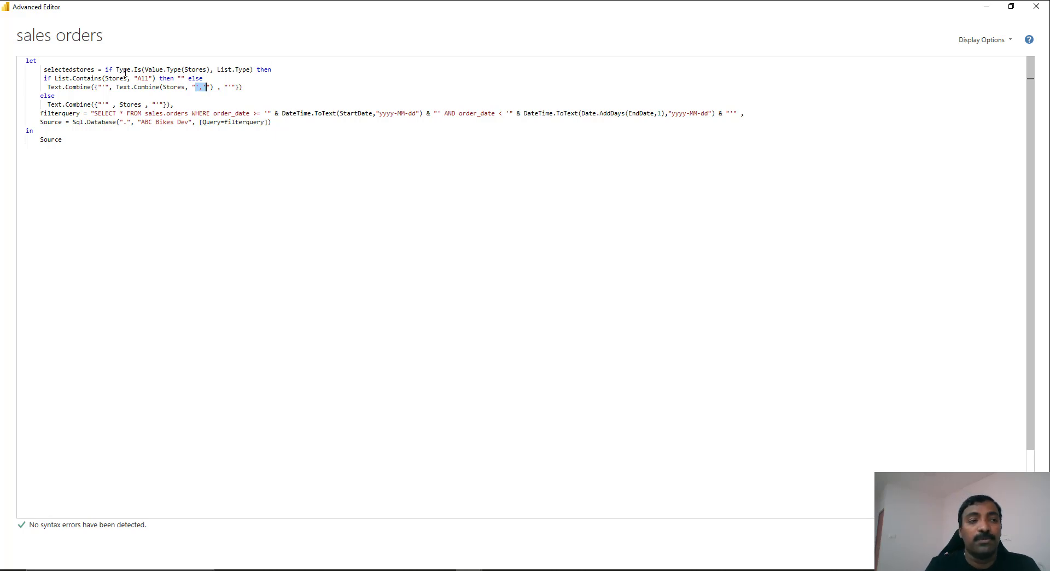
{"action": "double_click", "coordinate": [73, 69]}
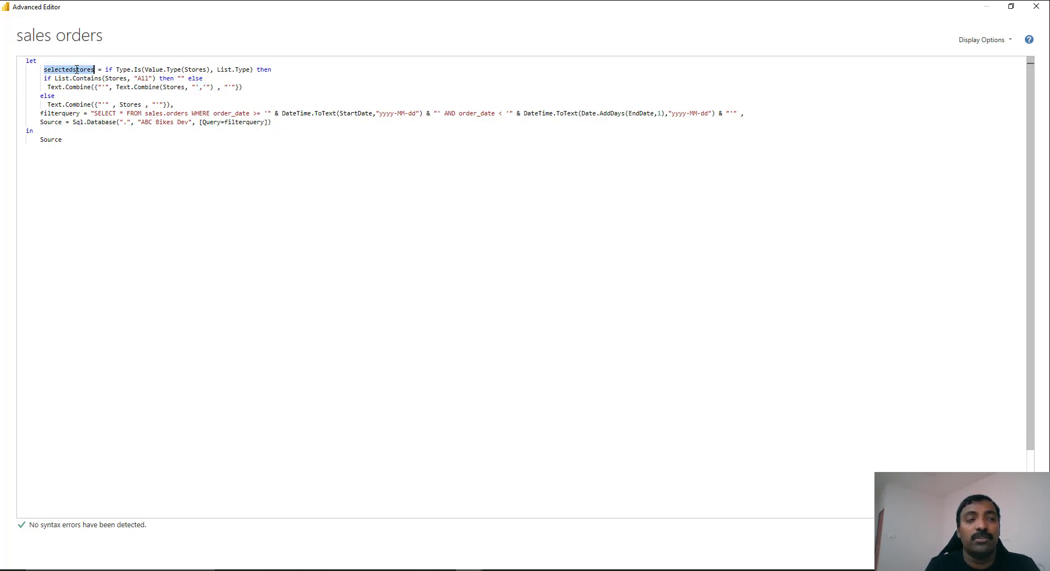
{"action": "left_click", "coordinate": [32, 70]}
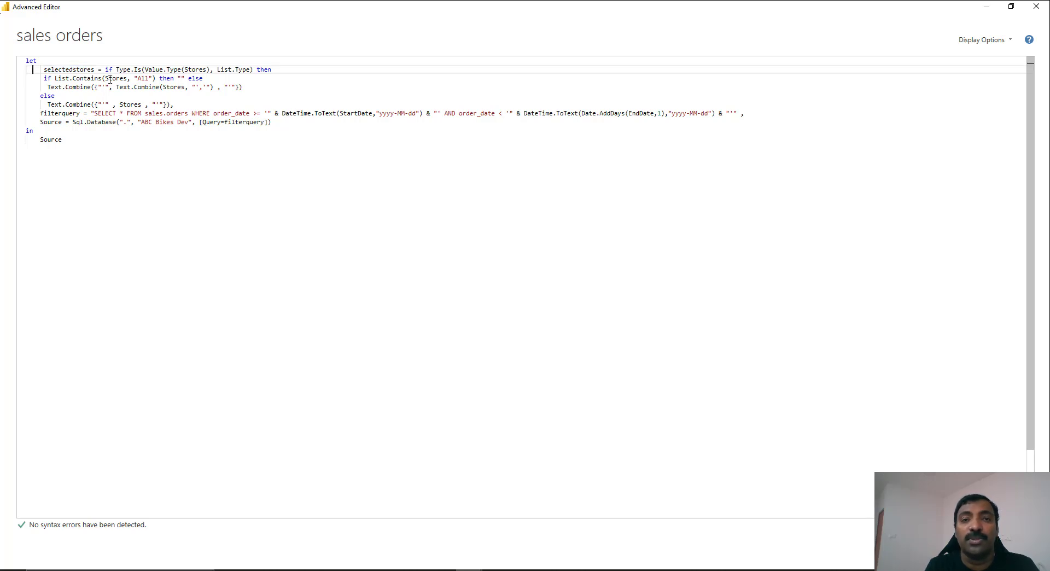
{"action": "left_click", "coordinate": [104, 105]}
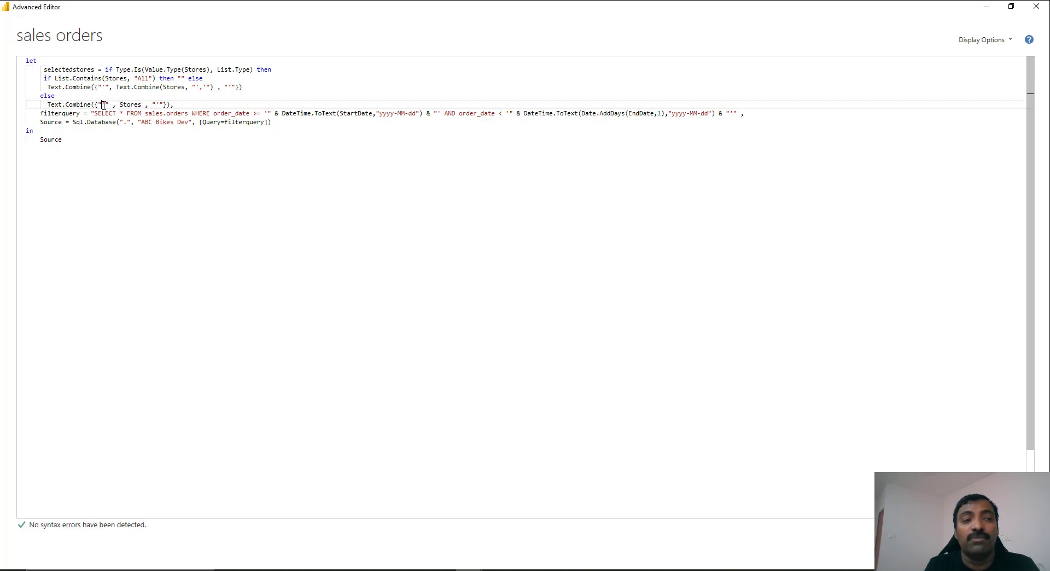
{"action": "double_click", "coordinate": [156, 105]}
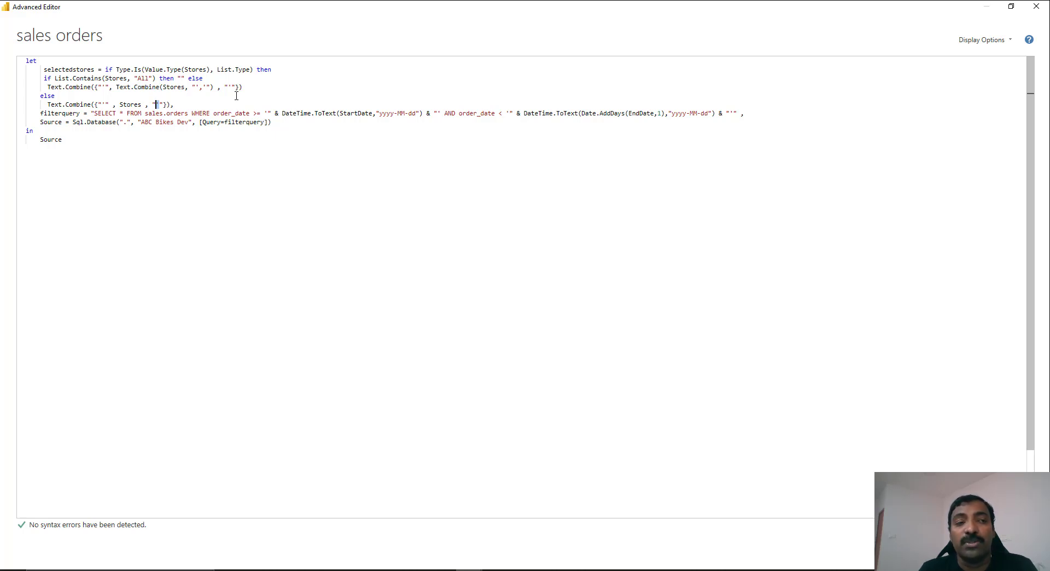
Below filterquery, define storefilter as " AND s.store_name IN (" & selectedstores & ")" when Text.Length(selectedstores) > 0, else "", and finalquery as filterquery & storefilter.
{"action": "left_click", "coordinate": [786, 113]}
{"action": "type", "text": "storefilter = if Text.Length(selectedstores) > 0 then \" AND s.store_name IN (\" & selectedstores & \")\" else \"\", finalquery = filterquery & storefilter,"}
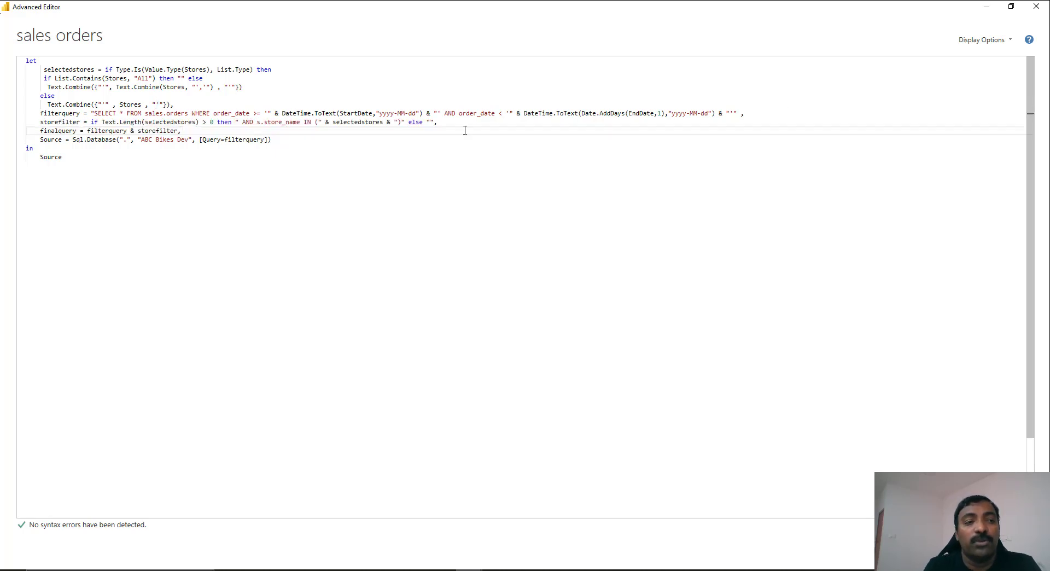
Examine the storefilter variable and the selectedstores branch that checks Stores for "All" and returns an empty string.
{"action": "double_click", "coordinate": [56, 121]}
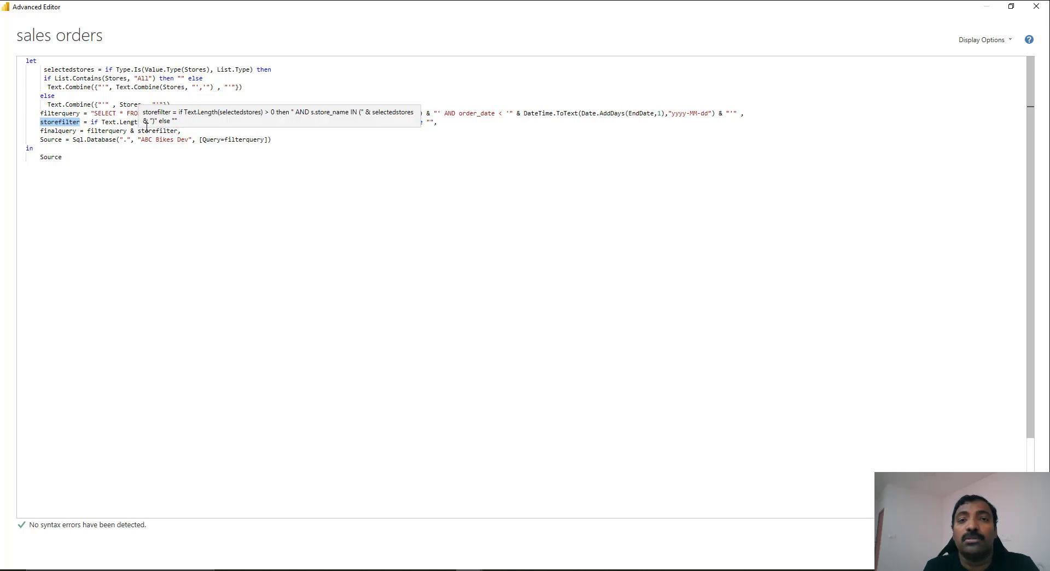
{"action": "left_click", "coordinate": [85, 90]}
{"action": "left_click", "coordinate": [168, 96]}
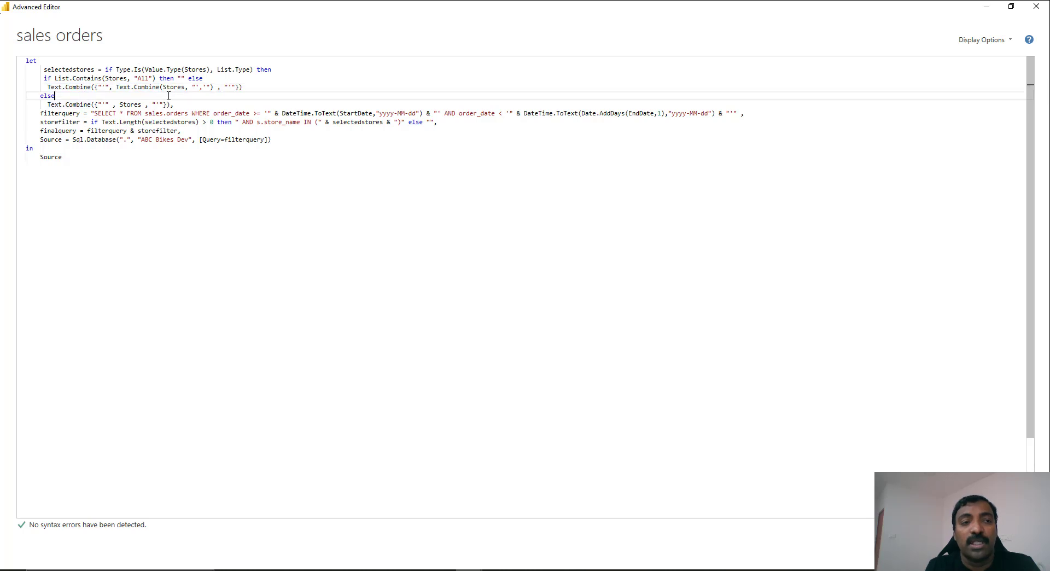
{"action": "left_click", "coordinate": [134, 79]}
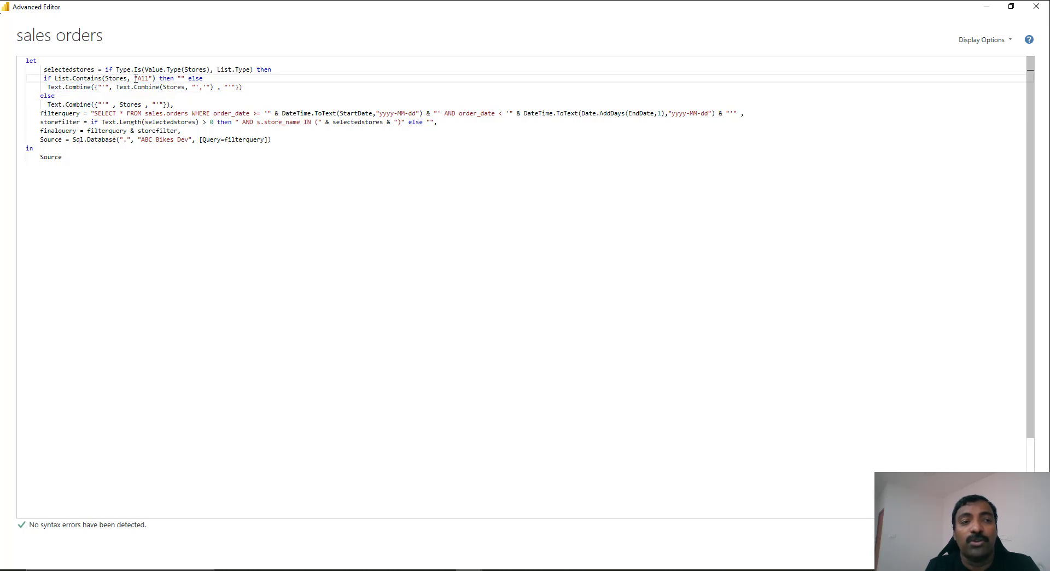
{"action": "left_click_drag", "start_coordinate": [135, 78], "coordinate": [149, 78]}
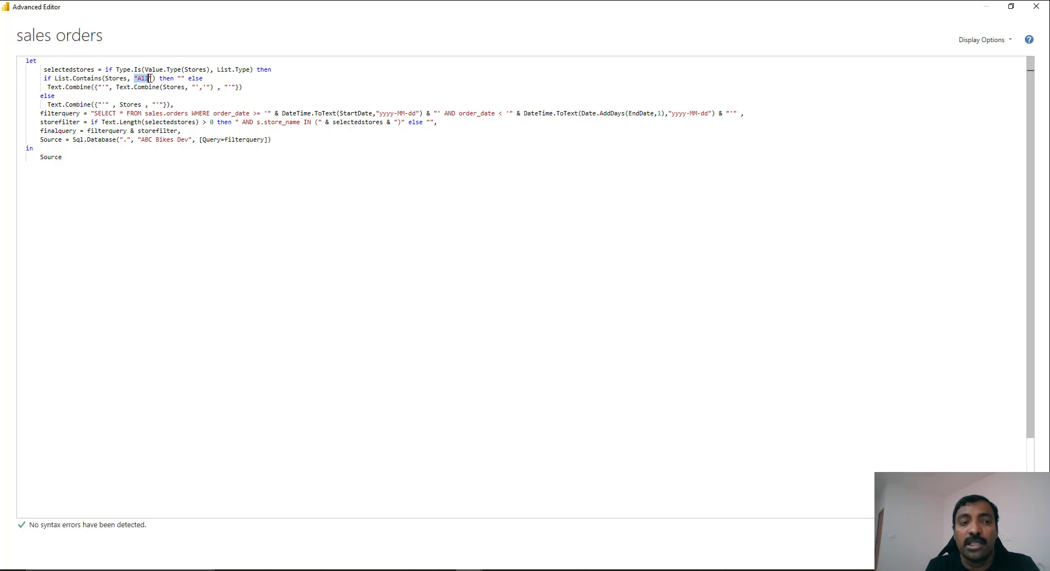
{"action": "left_click", "coordinate": [150, 78]}
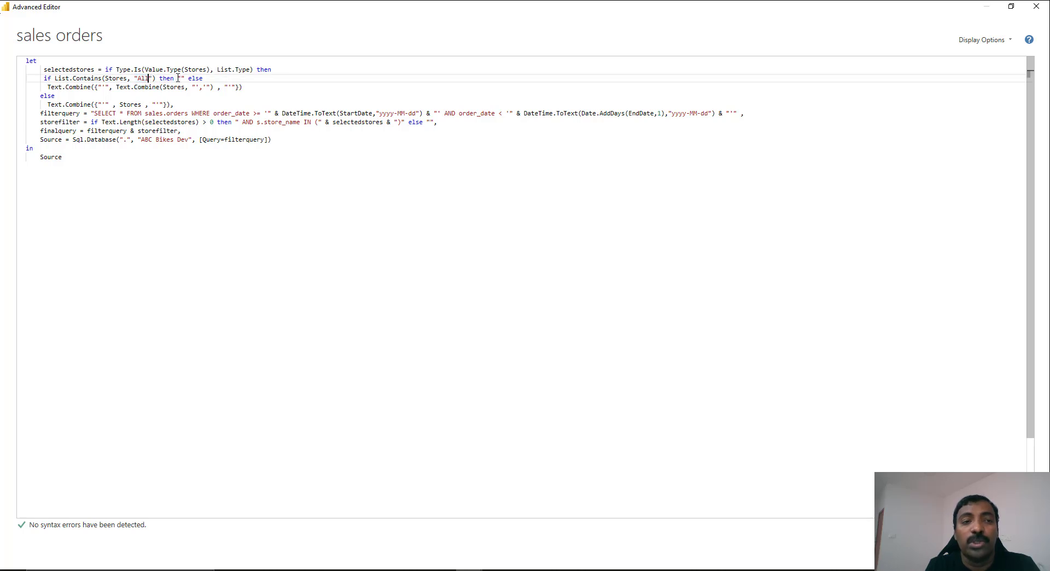
{"action": "left_click_drag", "start_coordinate": [178, 78], "coordinate": [185, 78]}
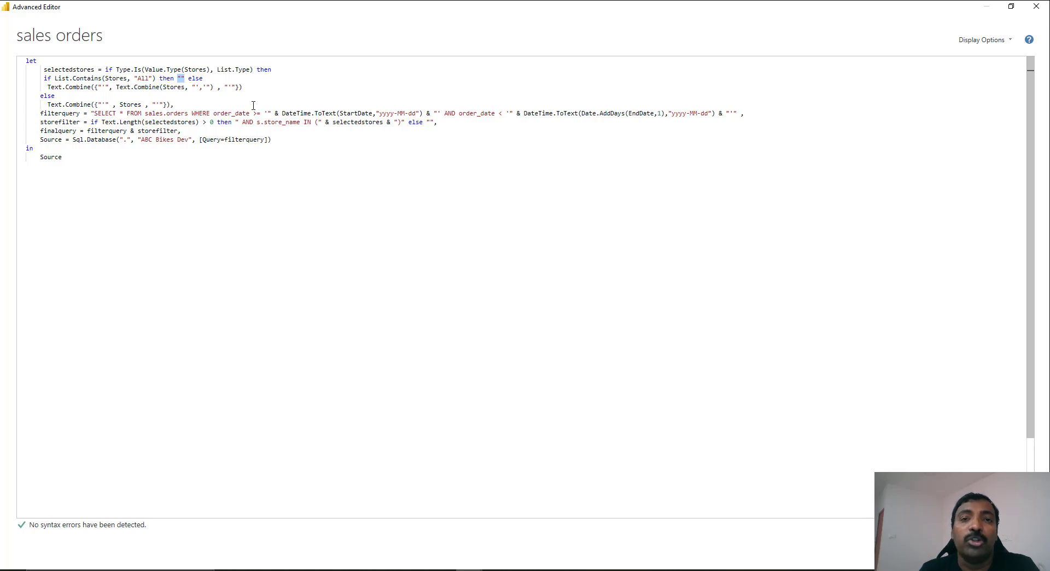
{"action": "double_click", "coordinate": [144, 79]}
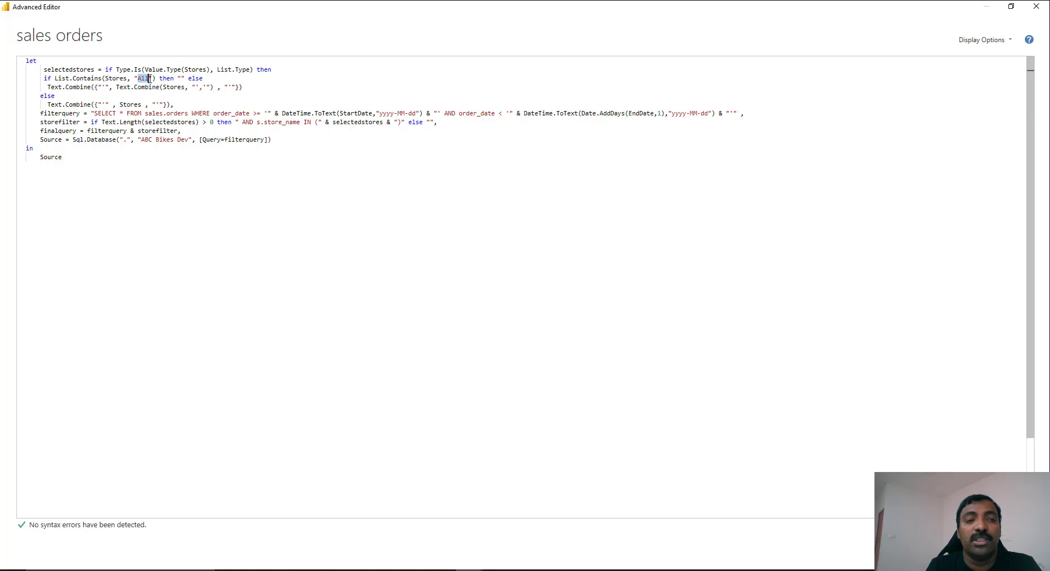
{"action": "double_click", "coordinate": [181, 78]}
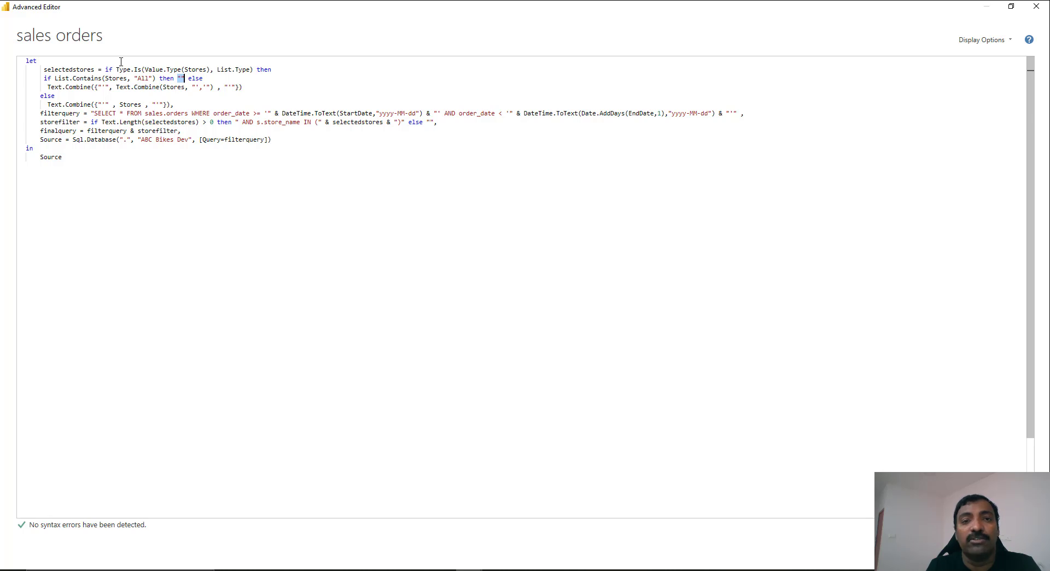
Compare storefilter's Text.Length(selectedstores) > 0 condition with the list, single-value and "All" branches of selectedstores.
{"action": "double_click", "coordinate": [61, 70]}
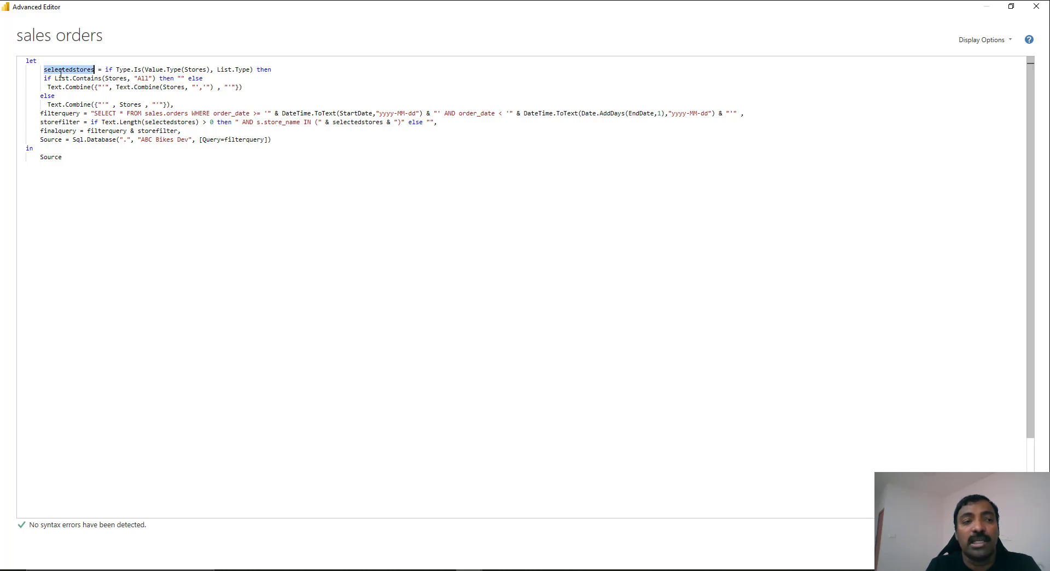
{"action": "double_click", "coordinate": [171, 123]}
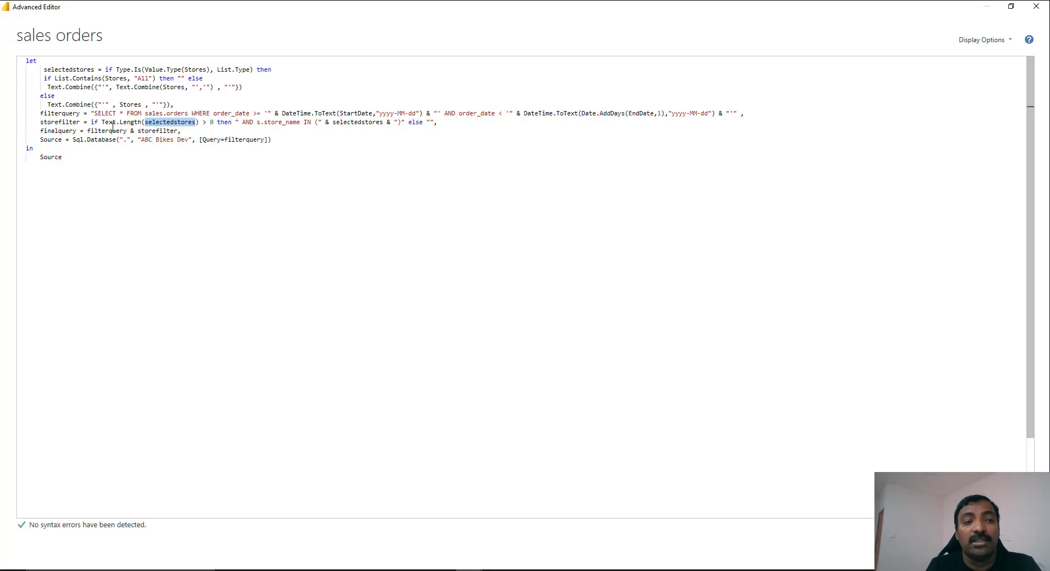
{"action": "left_click_drag", "start_coordinate": [103, 122], "coordinate": [214, 122]}
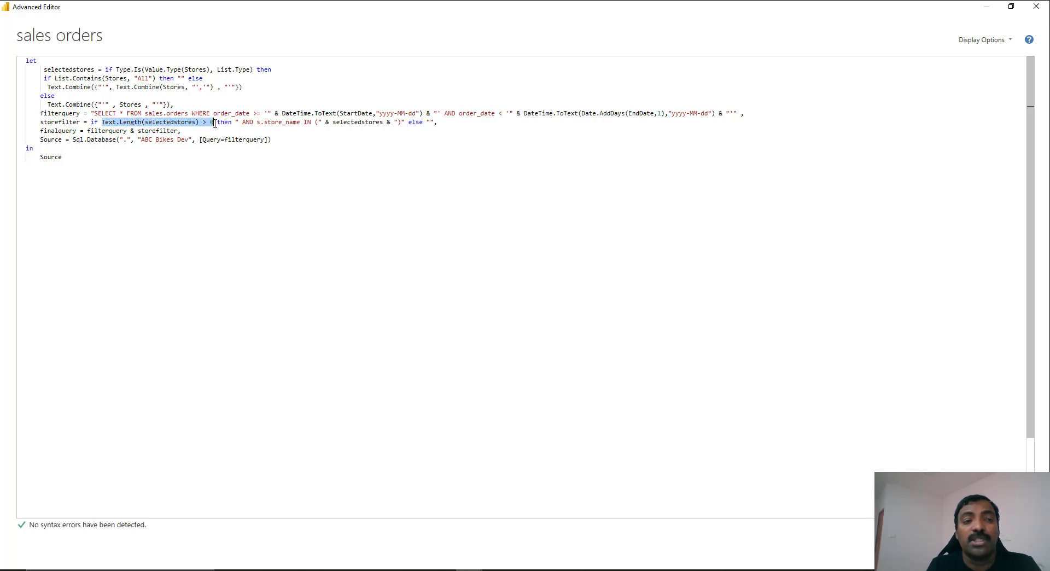
{"action": "left_click", "coordinate": [143, 104]}
{"action": "left_click_drag", "start_coordinate": [214, 123], "coordinate": [102, 122]}
{"action": "left_click", "coordinate": [108, 94]}
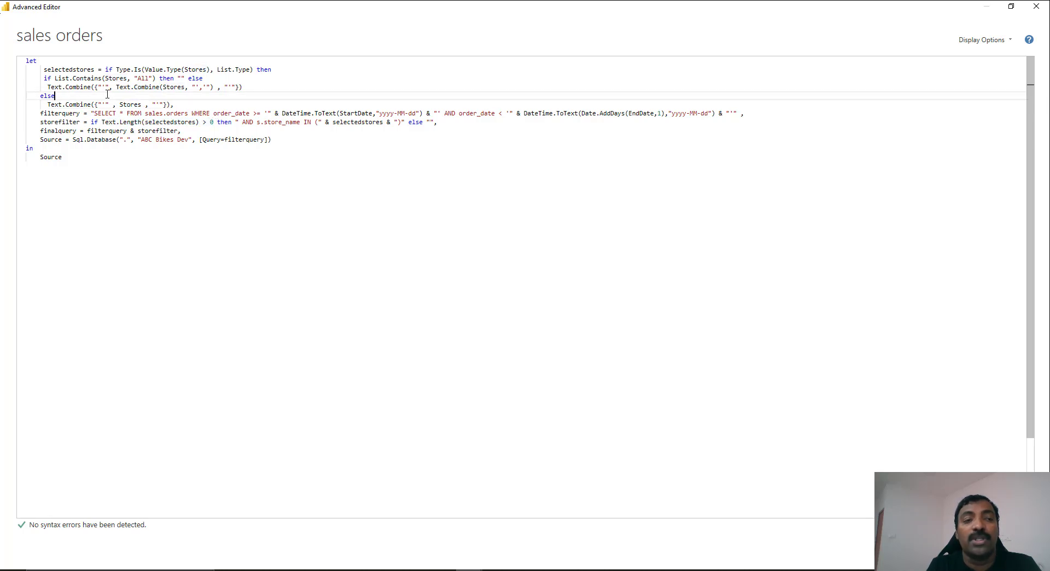
{"action": "left_click", "coordinate": [124, 104]}
{"action": "double_click", "coordinate": [124, 104]}
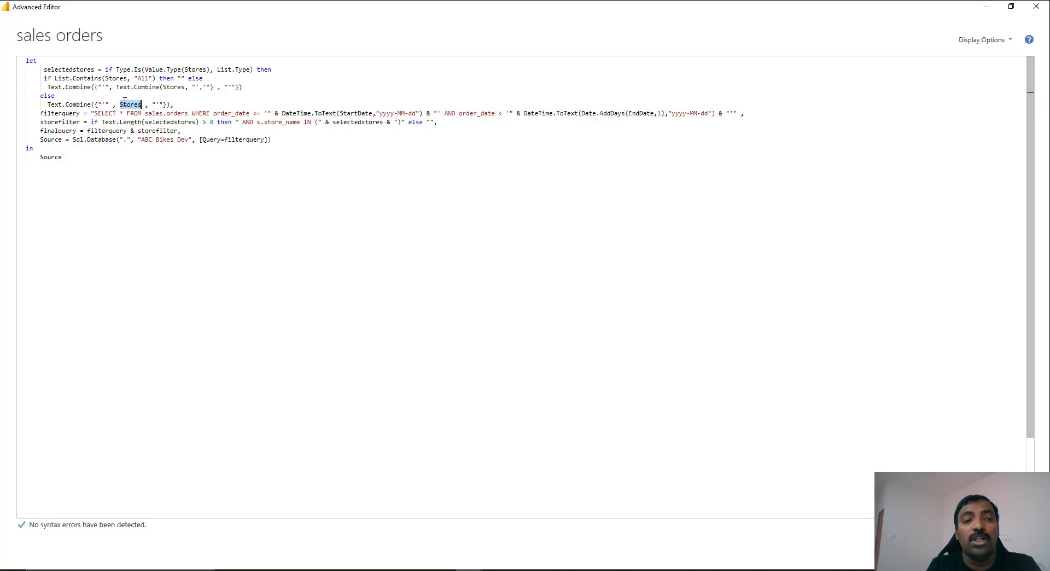
{"action": "left_click", "coordinate": [119, 87]}
{"action": "left_click", "coordinate": [91, 89]}
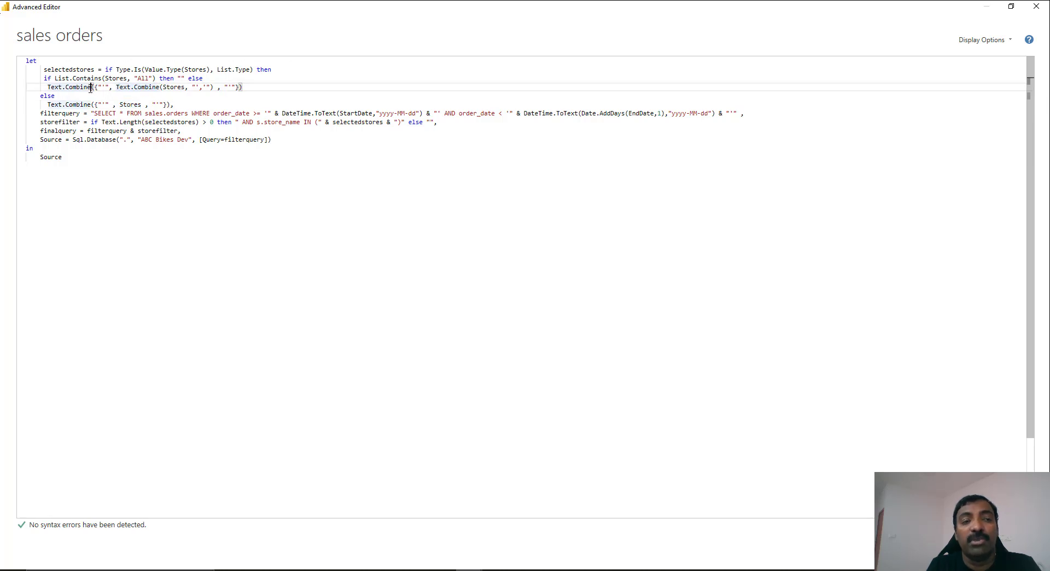
{"action": "double_click", "coordinate": [142, 78]}
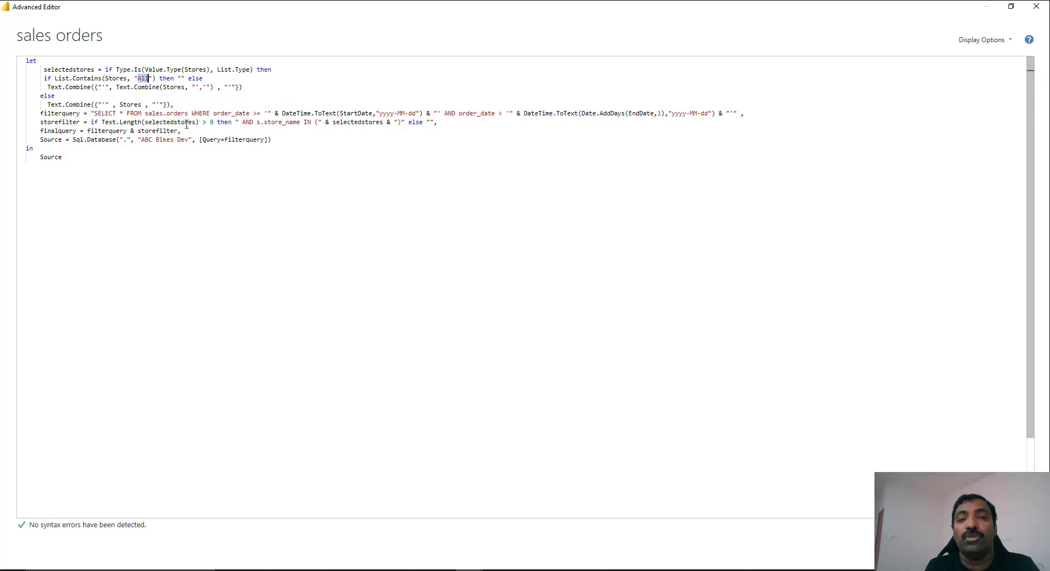
Review how storefilter inserts selectedstores into the AND s.store_name IN clause, and trace it back to the variable's definition.
{"action": "mouse_move", "coordinate": [187, 125]}
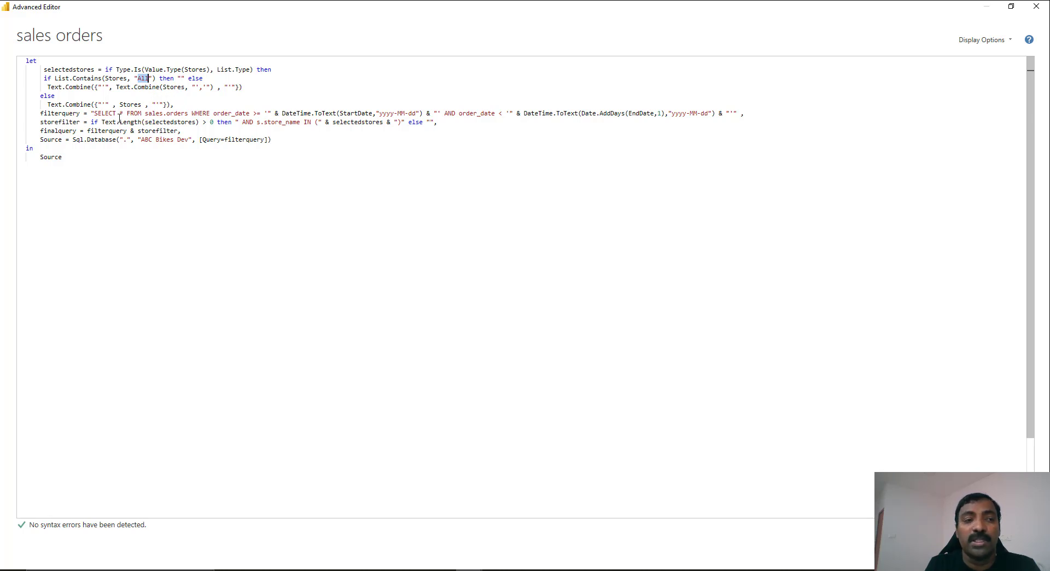
{"action": "left_click_drag", "start_coordinate": [102, 122], "coordinate": [314, 128]}
{"action": "left_click", "coordinate": [241, 122]}
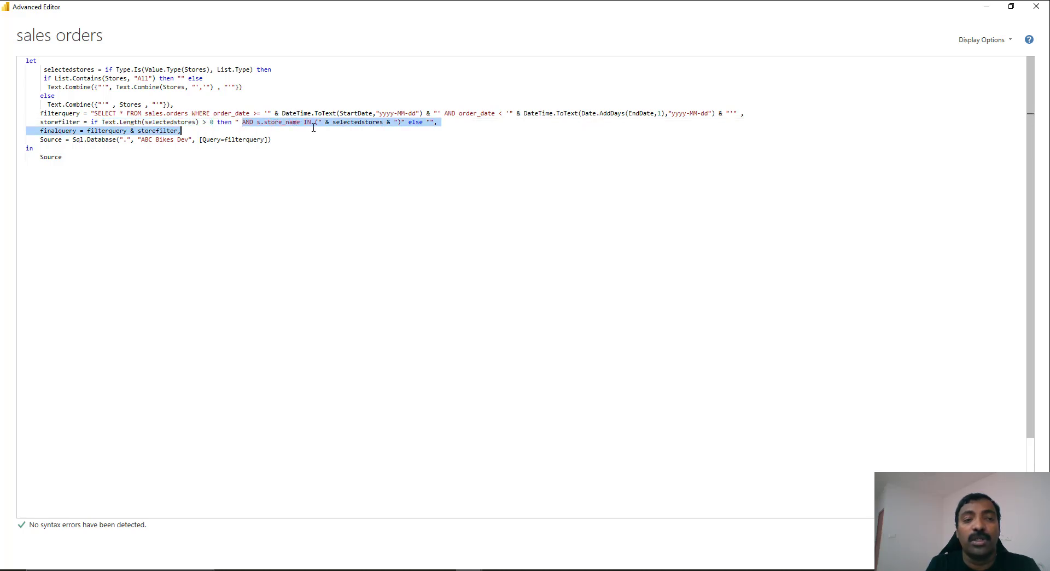
{"action": "left_click", "coordinate": [350, 121]}
{"action": "double_click", "coordinate": [350, 122]}
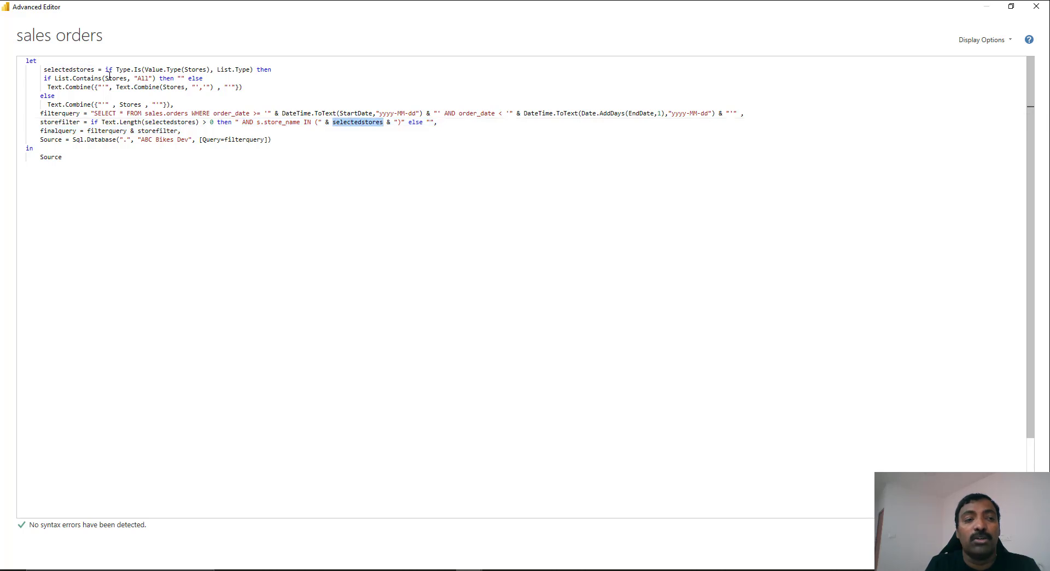
{"action": "double_click", "coordinate": [79, 69]}
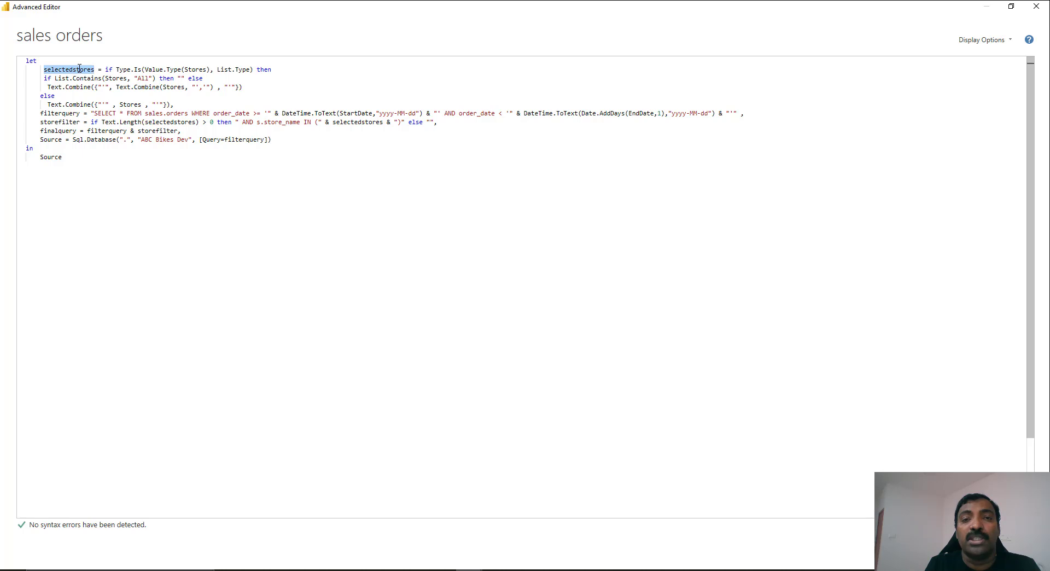
Trace the "All" case through storefilter's length check to its empty else value, and review the store_name clause alongside filterquery.
{"action": "left_click_drag", "start_coordinate": [208, 98], "coordinate": [141, 78]}
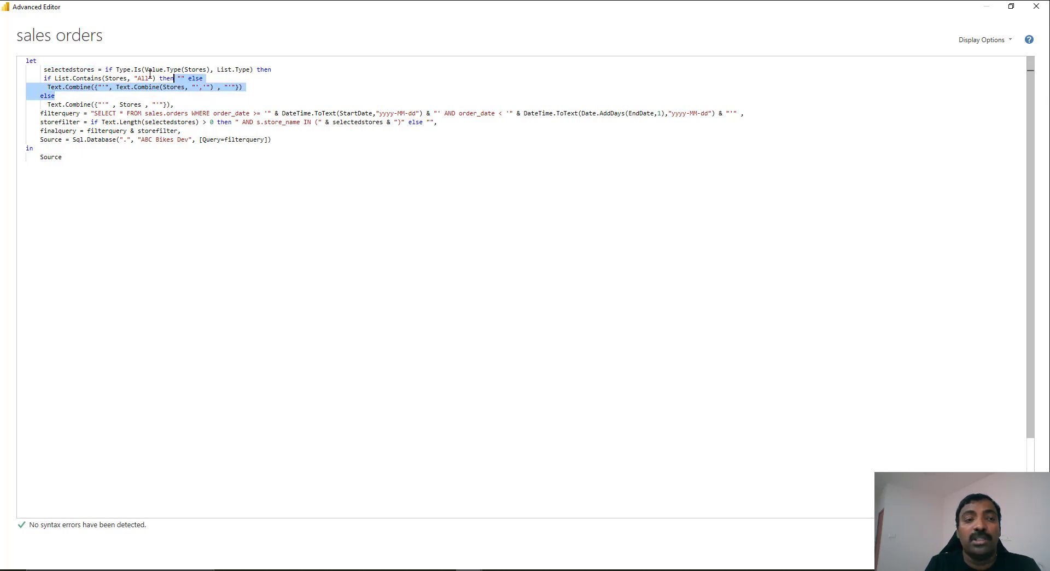
{"action": "left_click", "coordinate": [141, 78]}
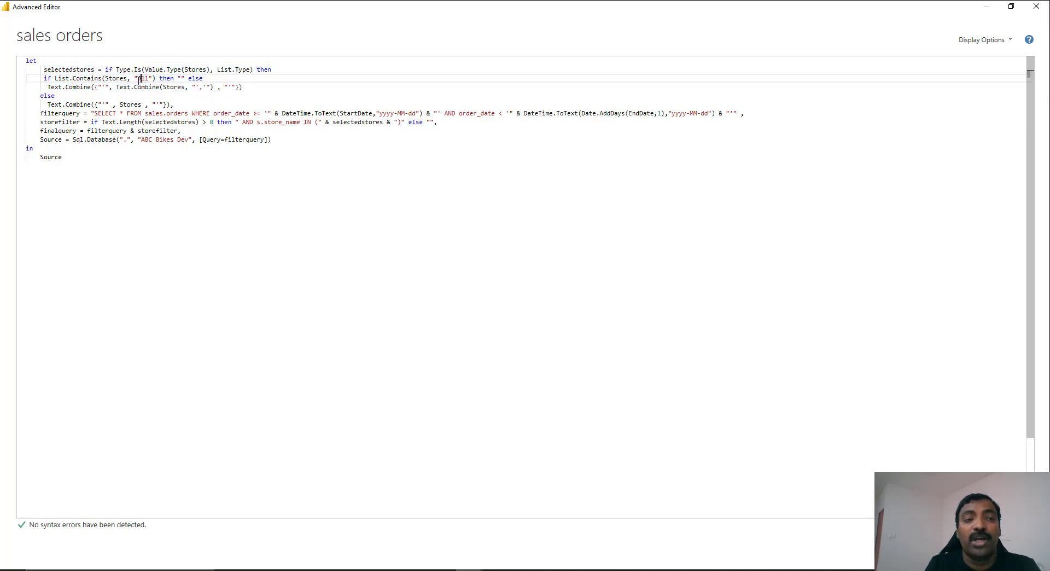
{"action": "double_click", "coordinate": [140, 78]}
{"action": "left_click", "coordinate": [172, 84]}
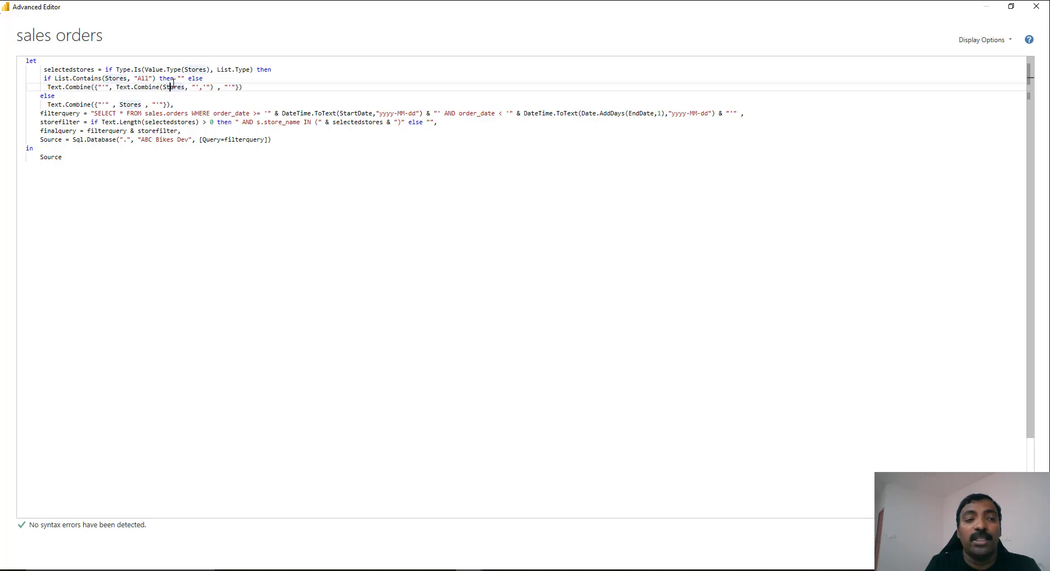
{"action": "double_click", "coordinate": [180, 78]}
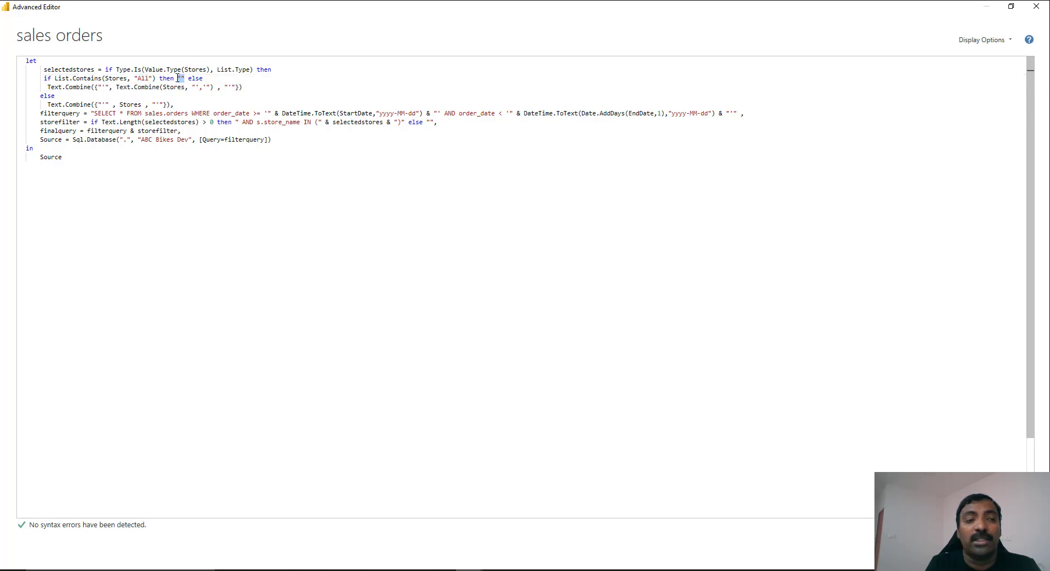
{"action": "left_click_drag", "start_coordinate": [104, 122], "coordinate": [216, 123]}
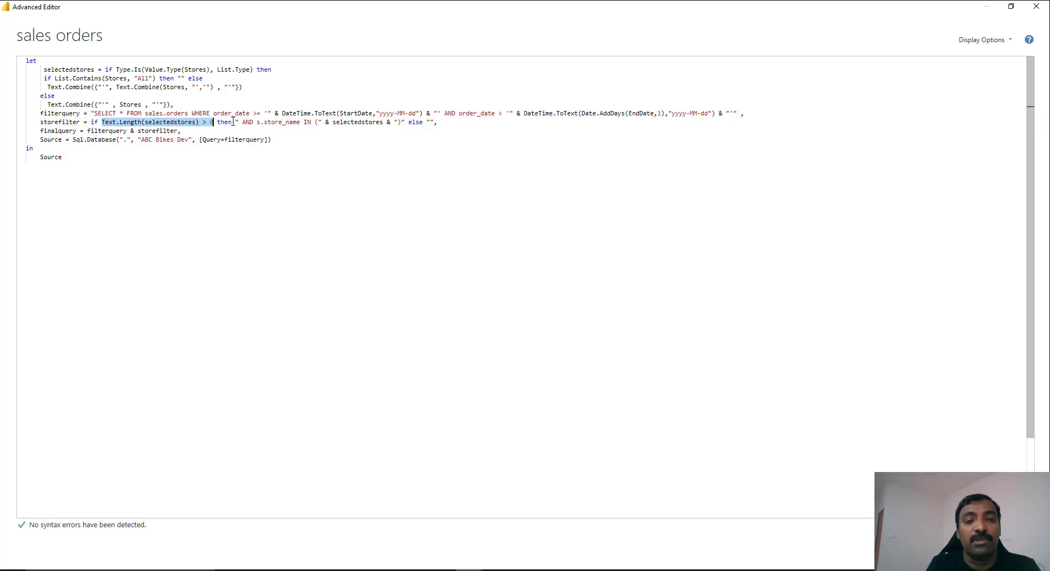
{"action": "left_click", "coordinate": [414, 122]}
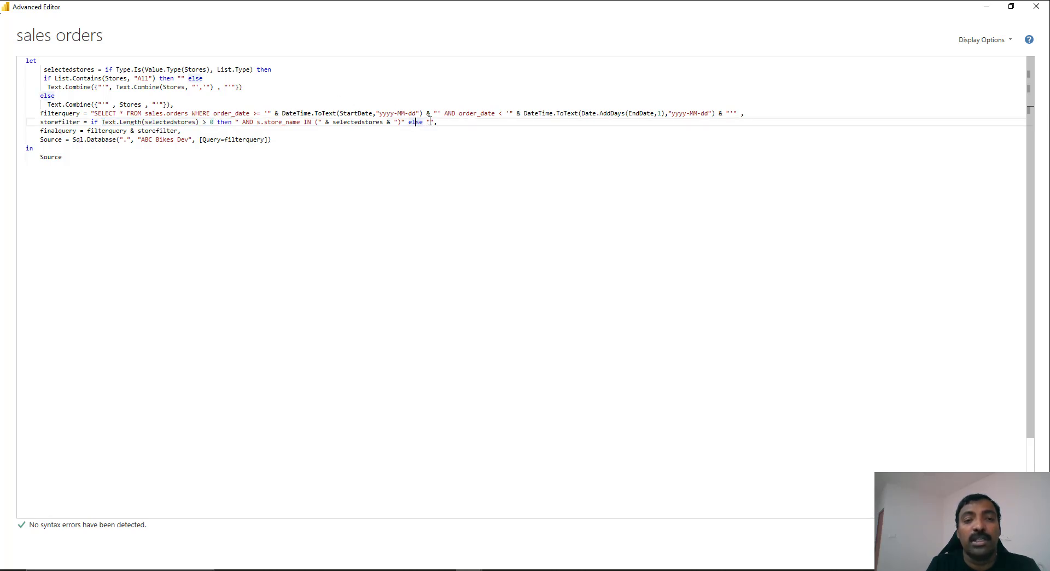
{"action": "double_click", "coordinate": [429, 121]}
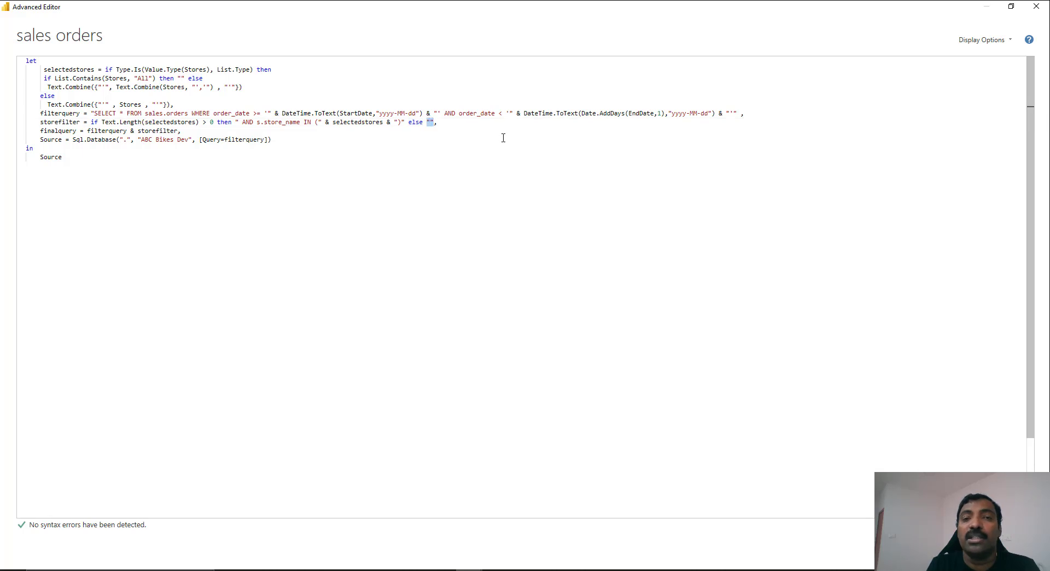
{"action": "double_click", "coordinate": [64, 122]}
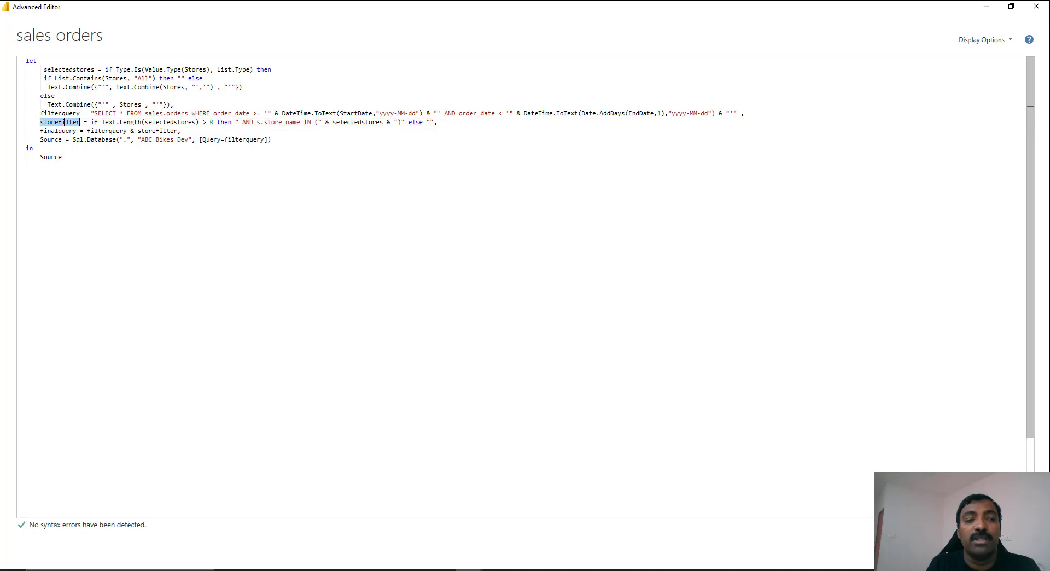
{"action": "double_click", "coordinate": [66, 113]}
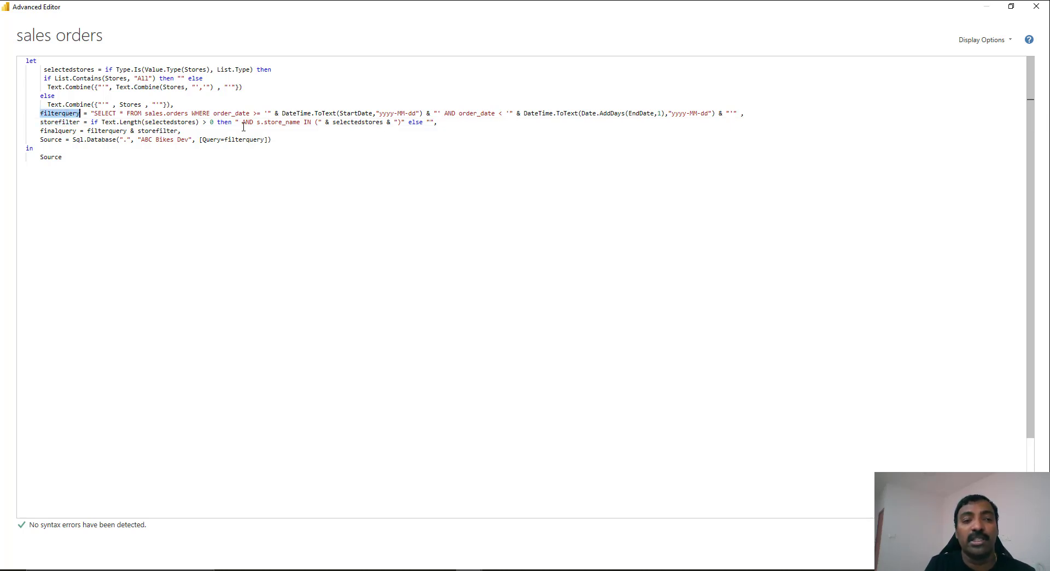
{"action": "left_click_drag", "start_coordinate": [241, 131], "coordinate": [311, 122]}
{"action": "left_click", "coordinate": [311, 122]}
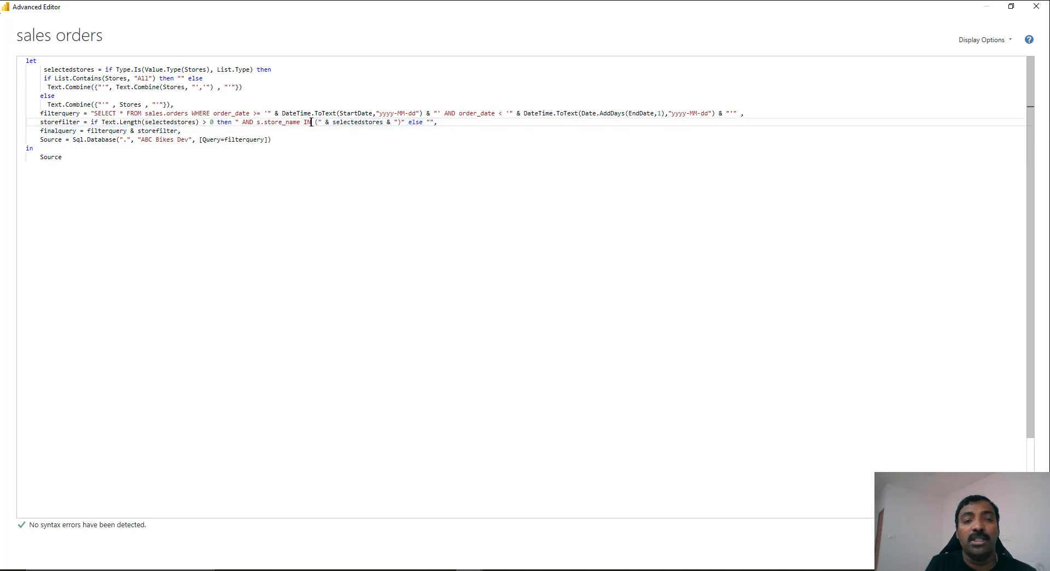
Review the AND s.store_name clause in storefilter and accept the edited sales orders query.
{"action": "left_click_drag", "start_coordinate": [242, 122], "coordinate": [305, 122]}
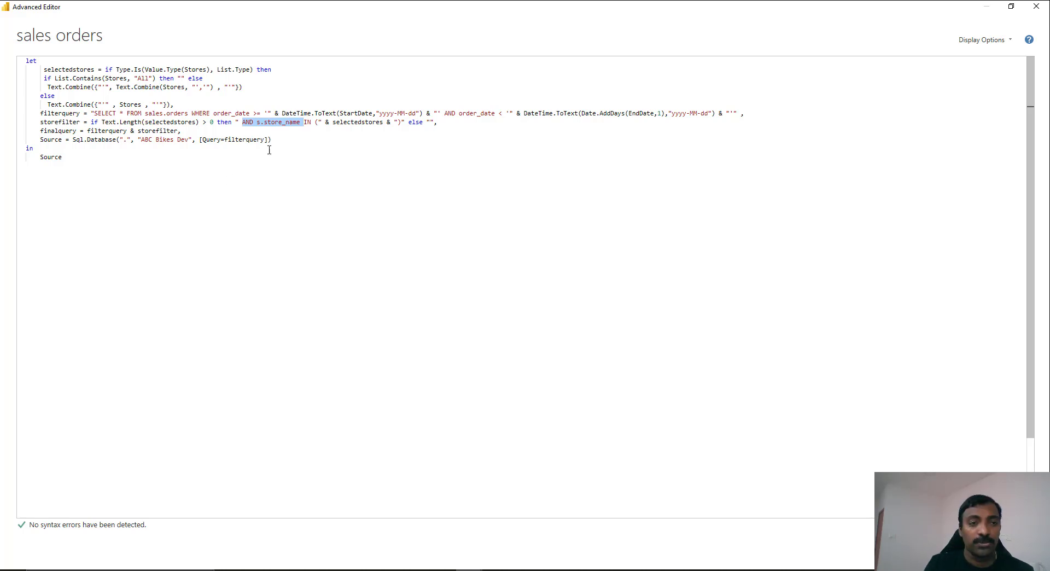
{"action": "left_click", "coordinate": [326, 139]}
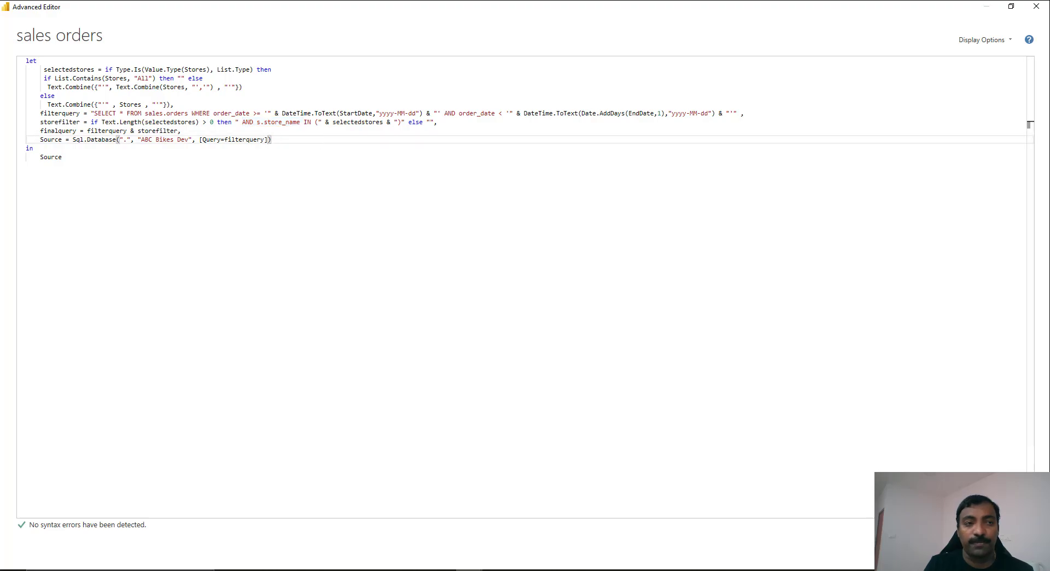
{"action": "left_click", "coordinate": [979, 552]}
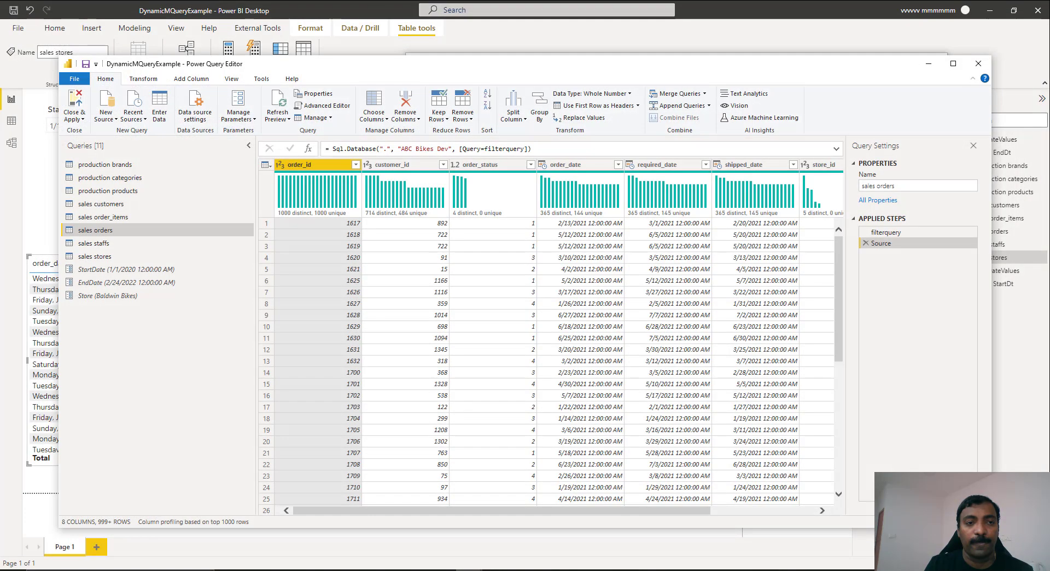
Rename the Store parameter as Stores, and apply the query changes to the report.
{"action": "double_click", "coordinate": [124, 296]}
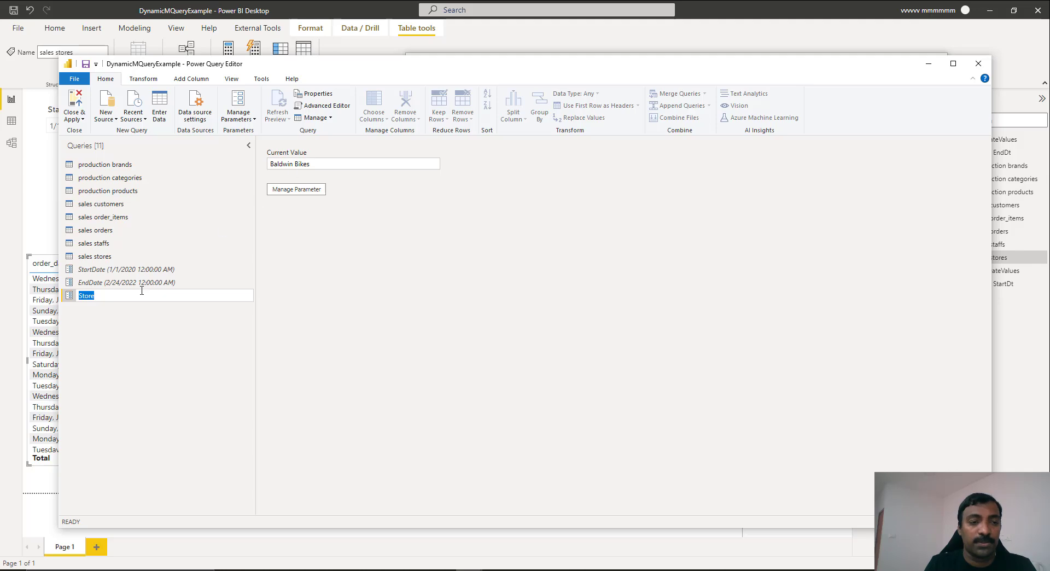
{"action": "left_click", "coordinate": [95, 230]}
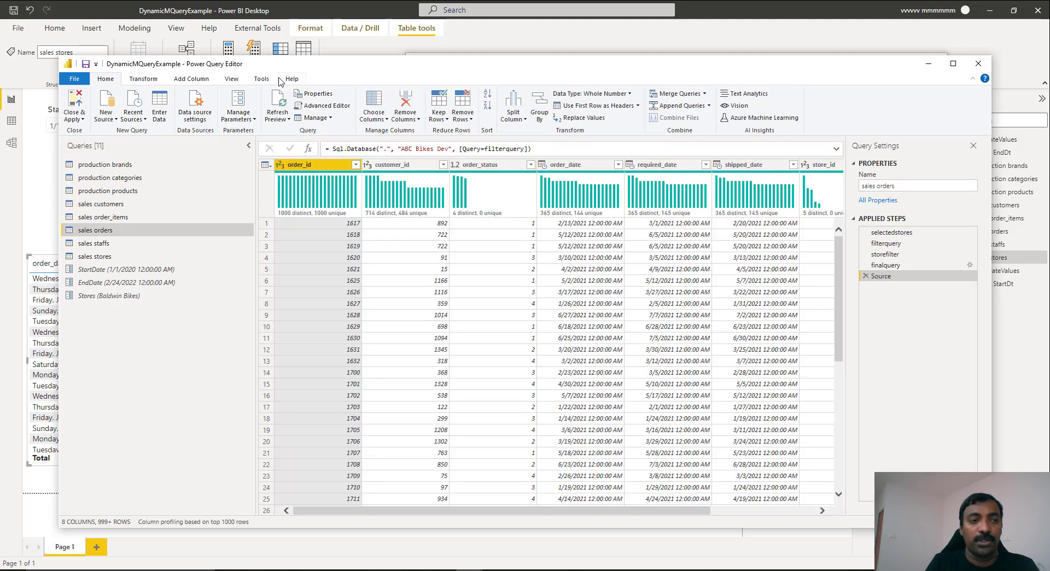
{"action": "left_click", "coordinate": [74, 116]}
{"action": "left_click", "coordinate": [87, 132]}
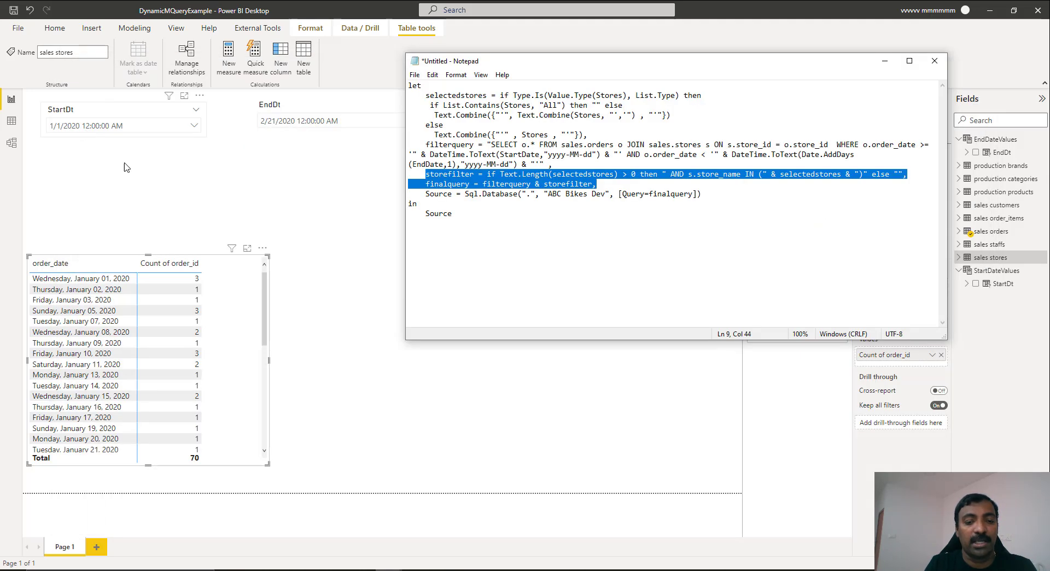
Create a calculated table StoreValues = VALUES('sales stores'[store_name]) and view its rows.
{"action": "left_click", "coordinate": [70, 167]}
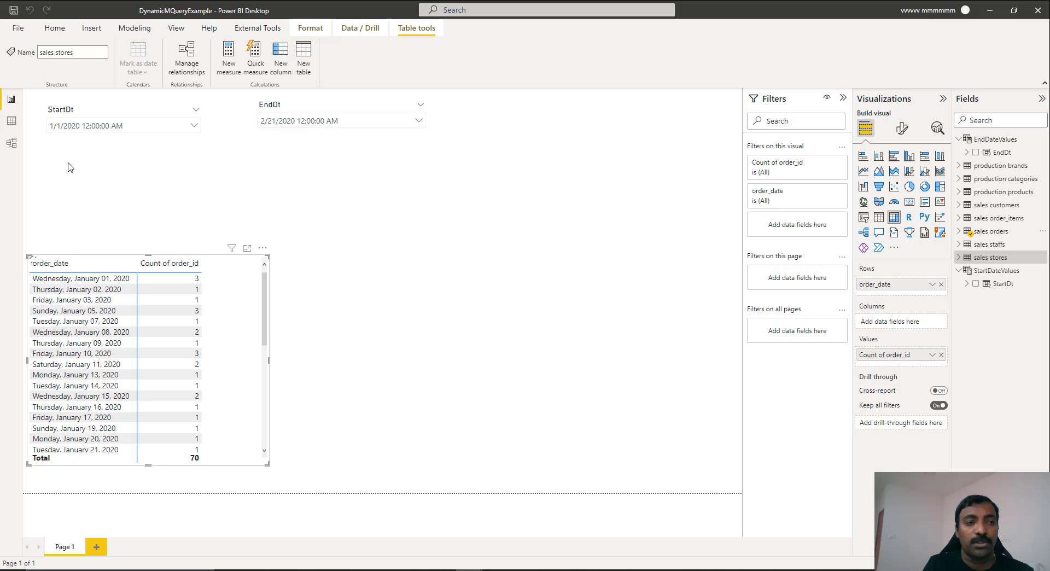
{"action": "left_click", "coordinate": [11, 121]}
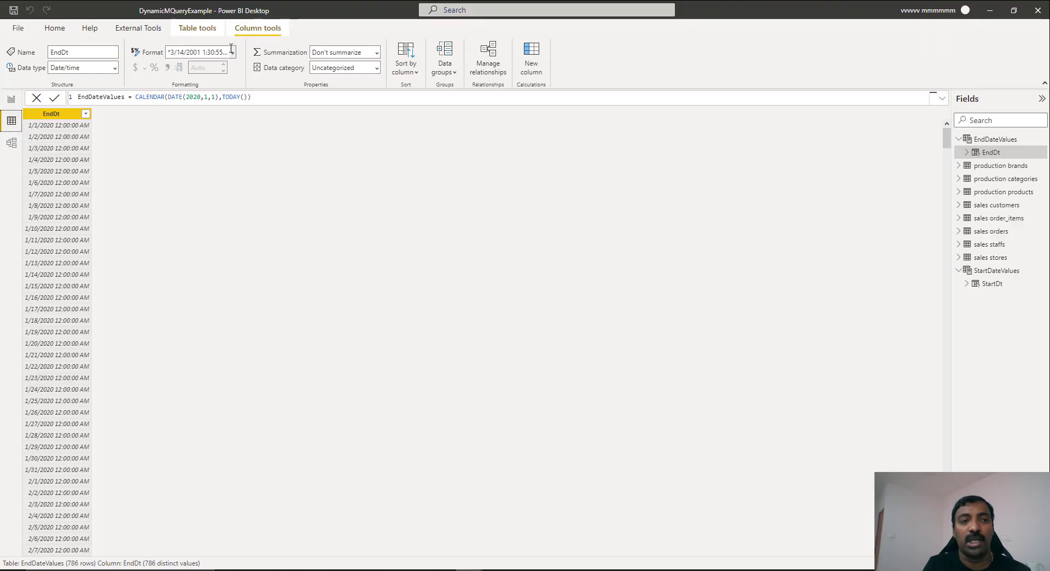
{"action": "left_click", "coordinate": [4, 104]}
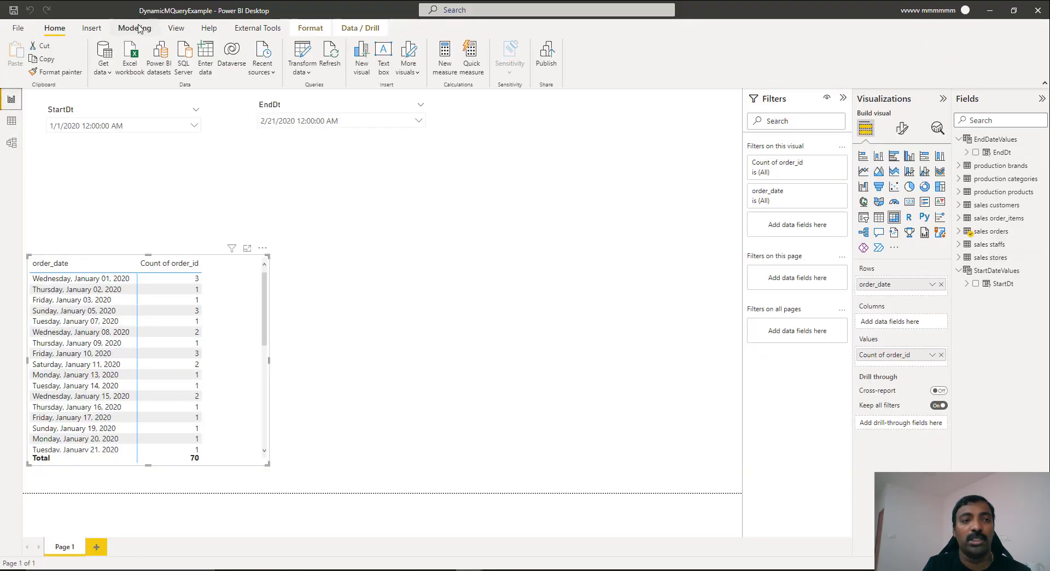
{"action": "left_click", "coordinate": [135, 28]}
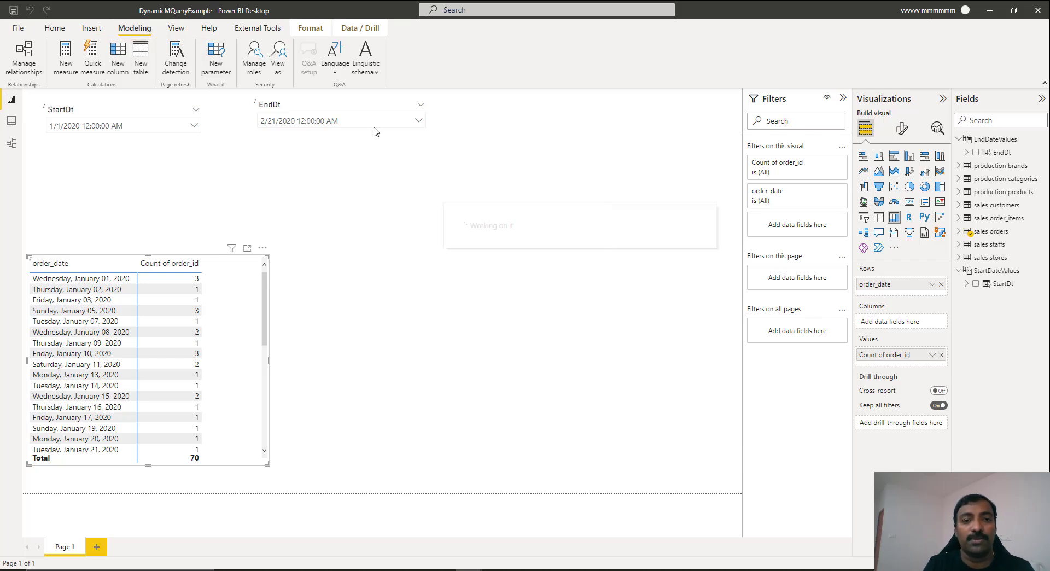
{"action": "left_click", "coordinate": [13, 123]}
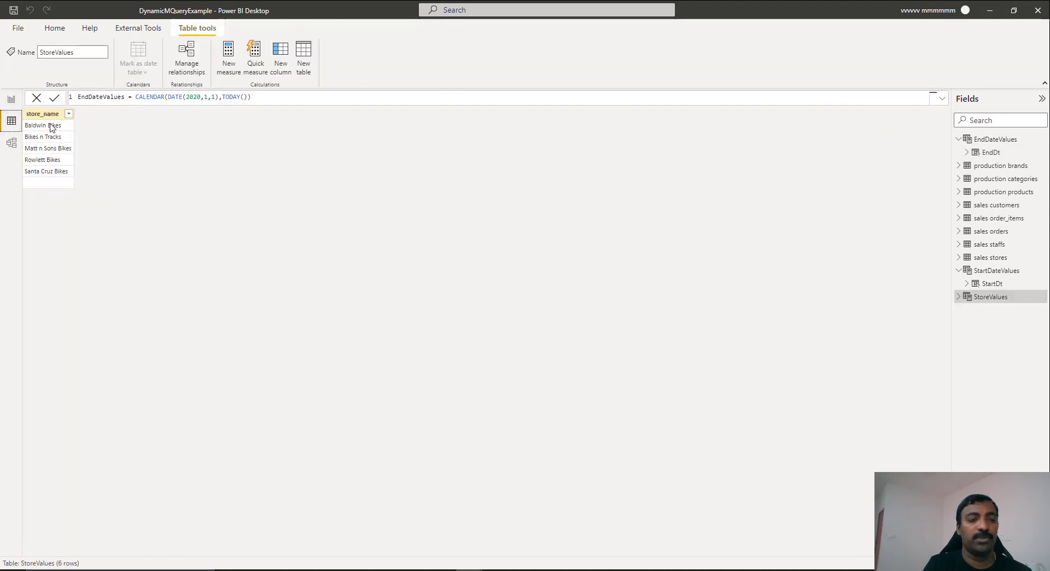
{"action": "left_click", "coordinate": [53, 144]}
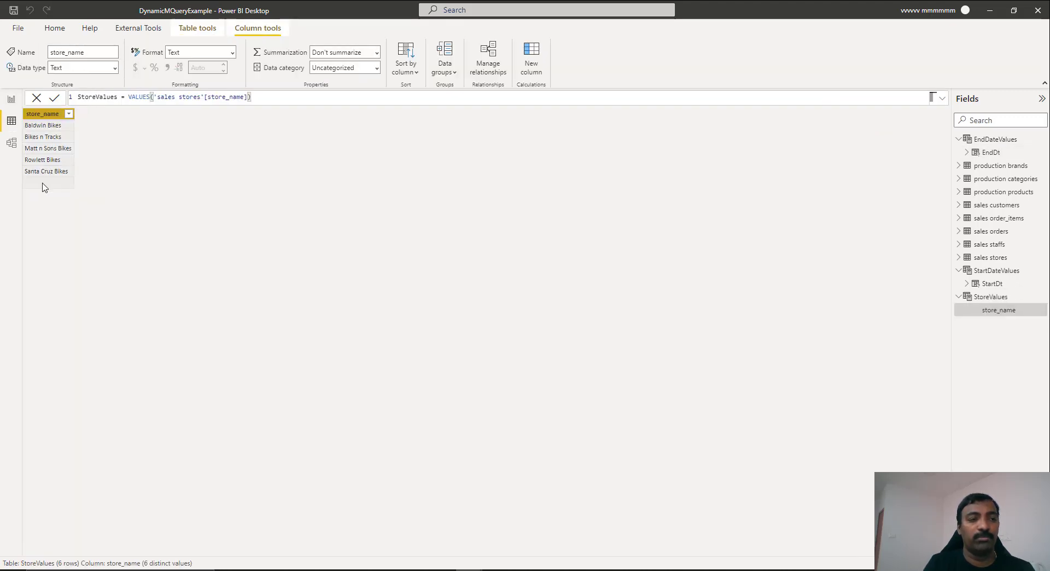
Change the StoreValues formula to FILTER(VALUES('sales stores'[store_name]),'sales stores'[store_name] > "") to exclude blank store names.
{"action": "left_click", "coordinate": [129, 97]}
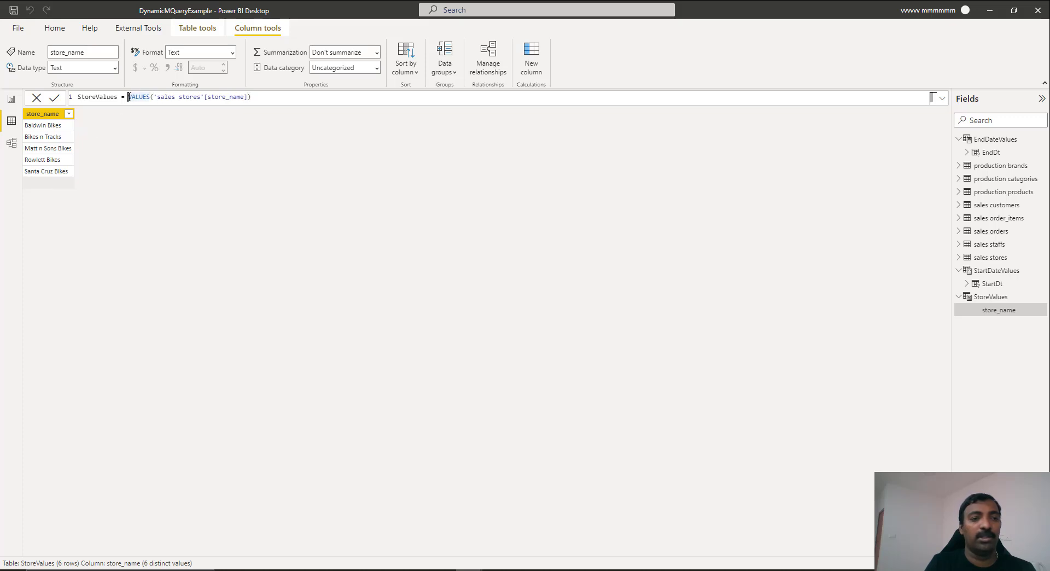
{"action": "key", "text": "ctrl+a"}
{"action": "type", "text": "StoreValues = FILTER(VALUES('sales stores'[store_name]),'sales stores'[store_name] > \"\")"}
{"action": "key", "text": "Return"}
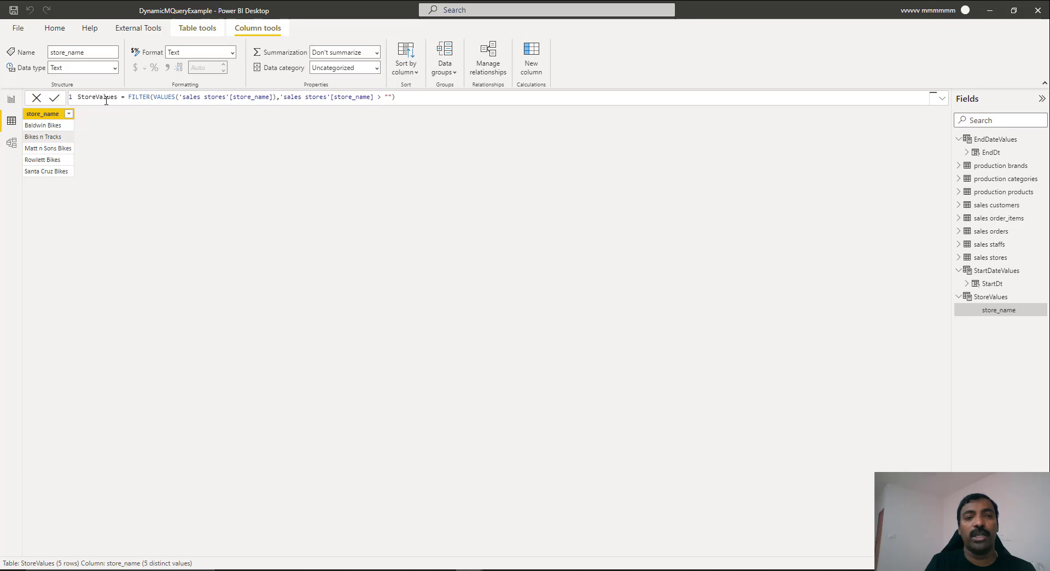
In the data model, bind the store_name column of StoreValues to the Stores parameter.
{"action": "left_click", "coordinate": [12, 145]}
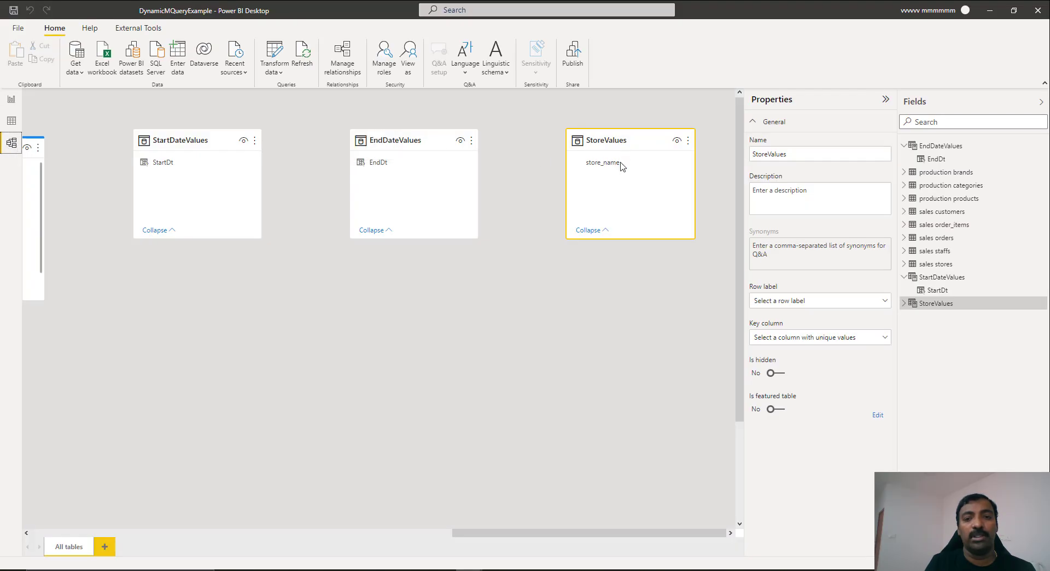
{"action": "left_click", "coordinate": [620, 163]}
{"action": "left_click", "coordinate": [802, 461]}
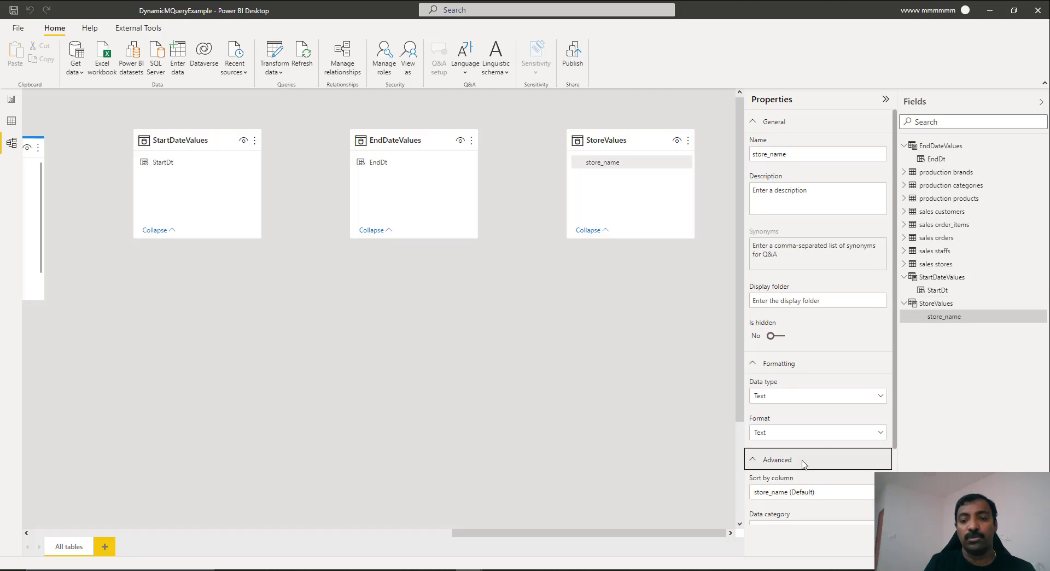
{"action": "scroll", "coordinate": [895, 304], "scroll_direction": "down", "scroll_amount": 3}
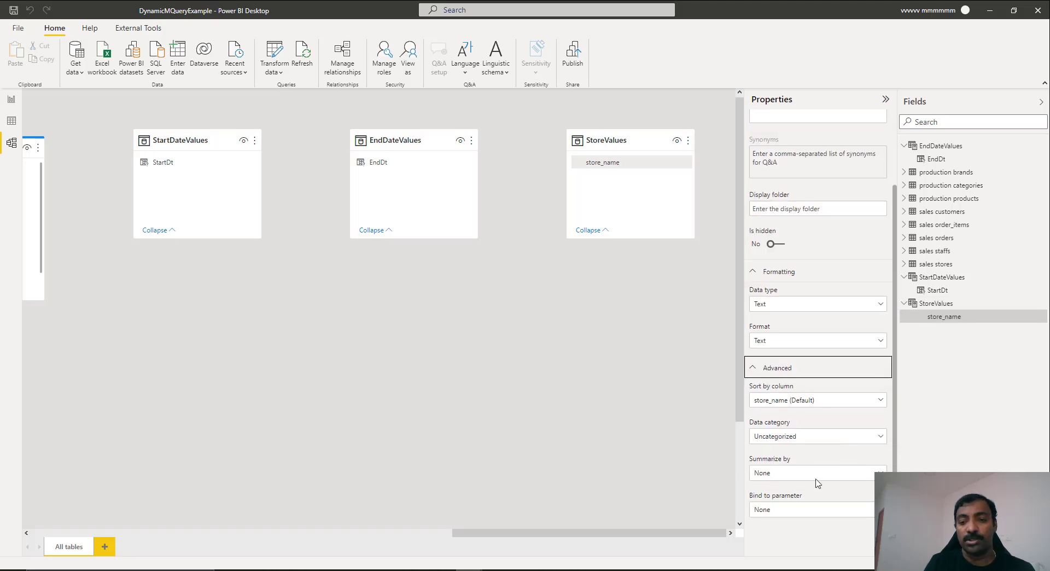
{"action": "left_click", "coordinate": [809, 514]}
{"action": "left_click", "coordinate": [804, 535]}
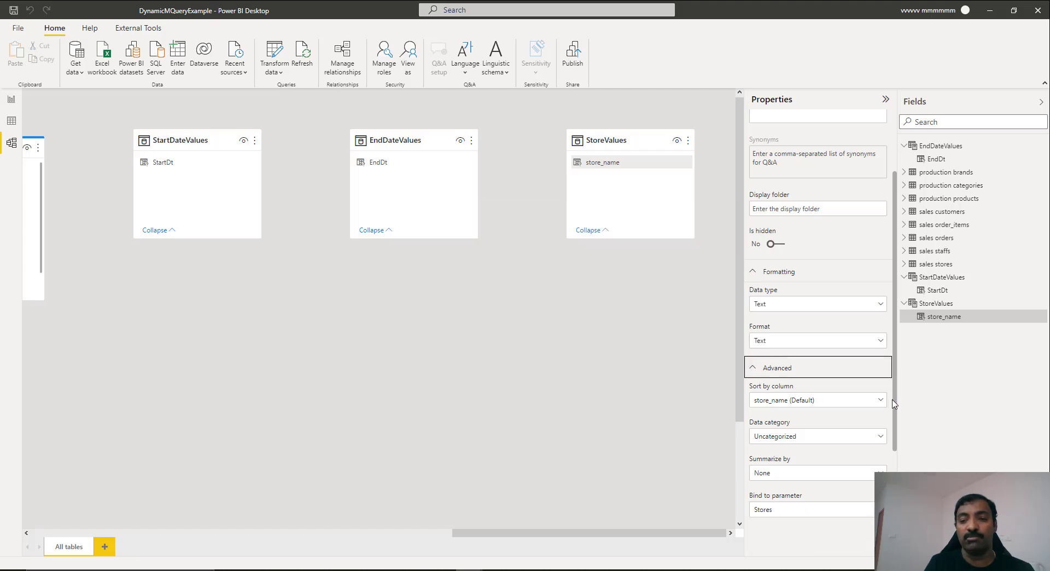
Enable multi-select and select all for the store_name parameter binding, with All as the select all value.
{"action": "scroll", "coordinate": [897, 409], "scroll_direction": "down", "scroll_amount": 2}
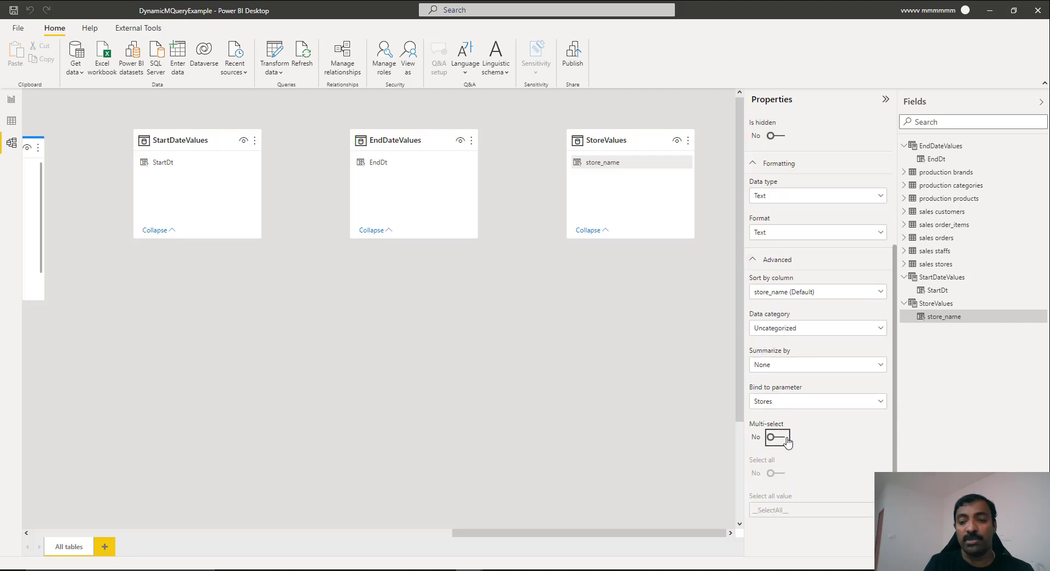
{"action": "left_click", "coordinate": [778, 437]}
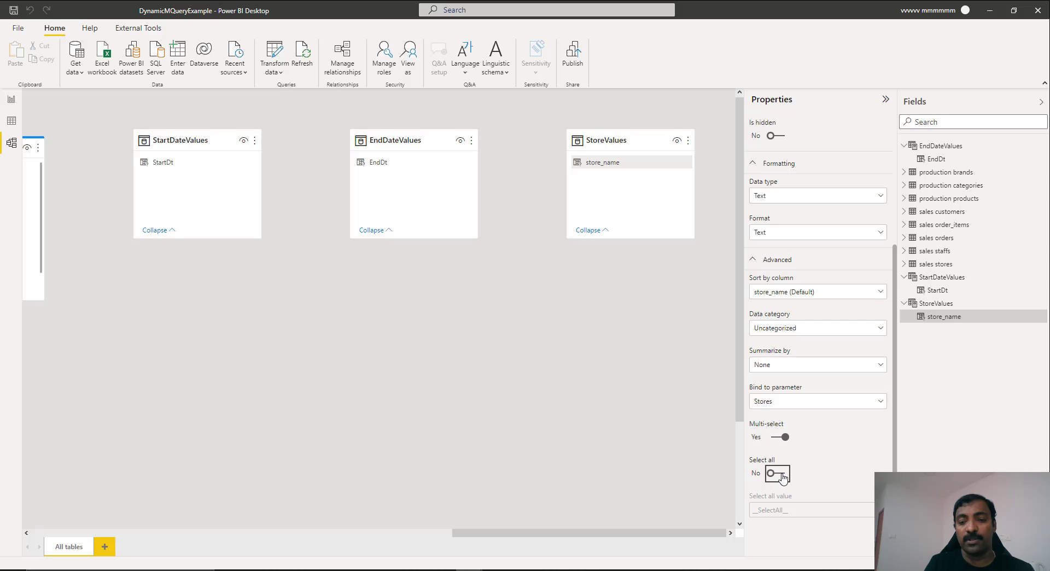
{"action": "left_click", "coordinate": [780, 474]}
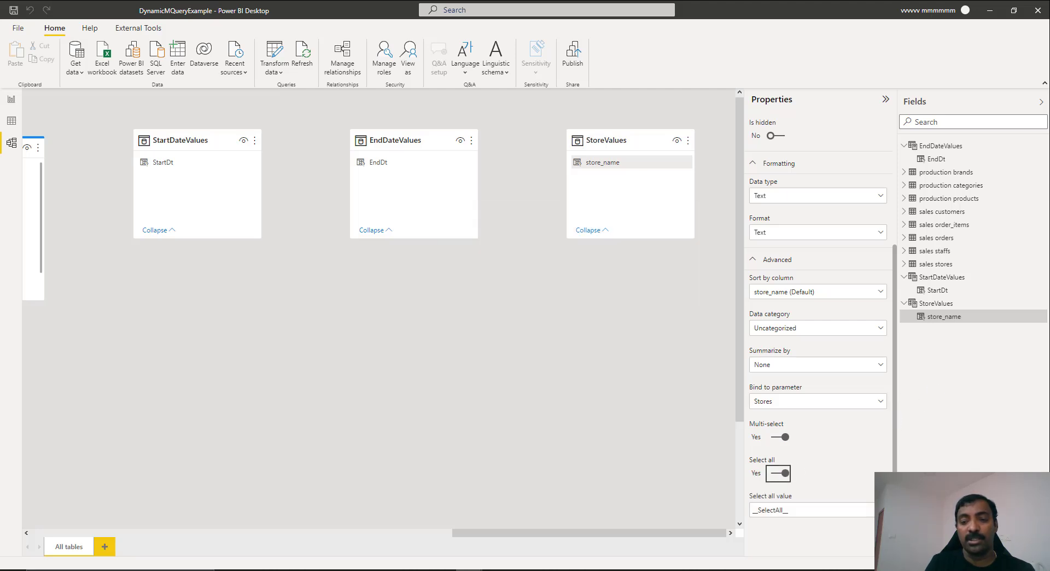
{"action": "double_click", "coordinate": [810, 511]}
{"action": "type", "text": "All"}
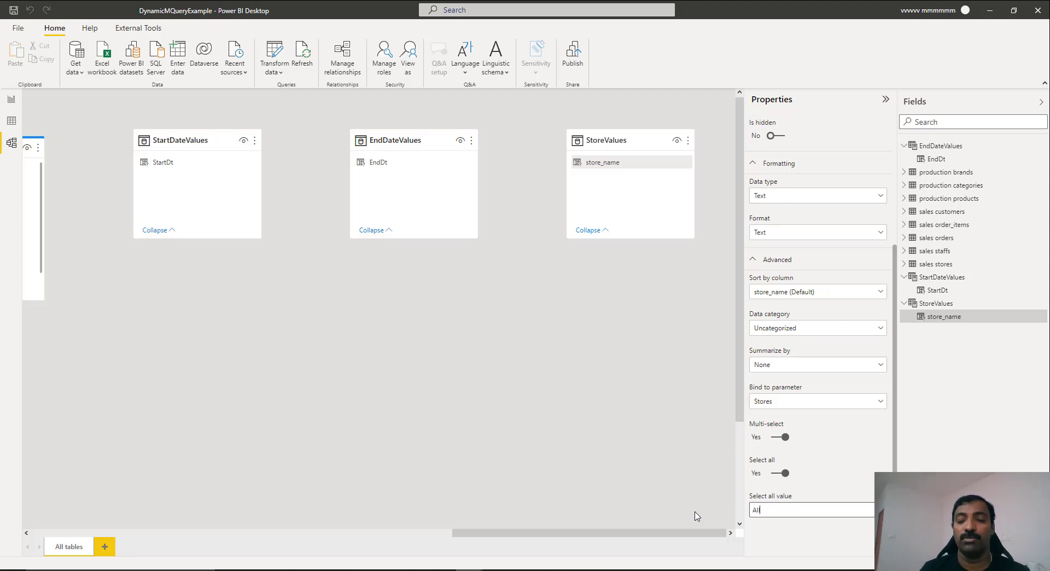
{"action": "left_click", "coordinate": [684, 444]}
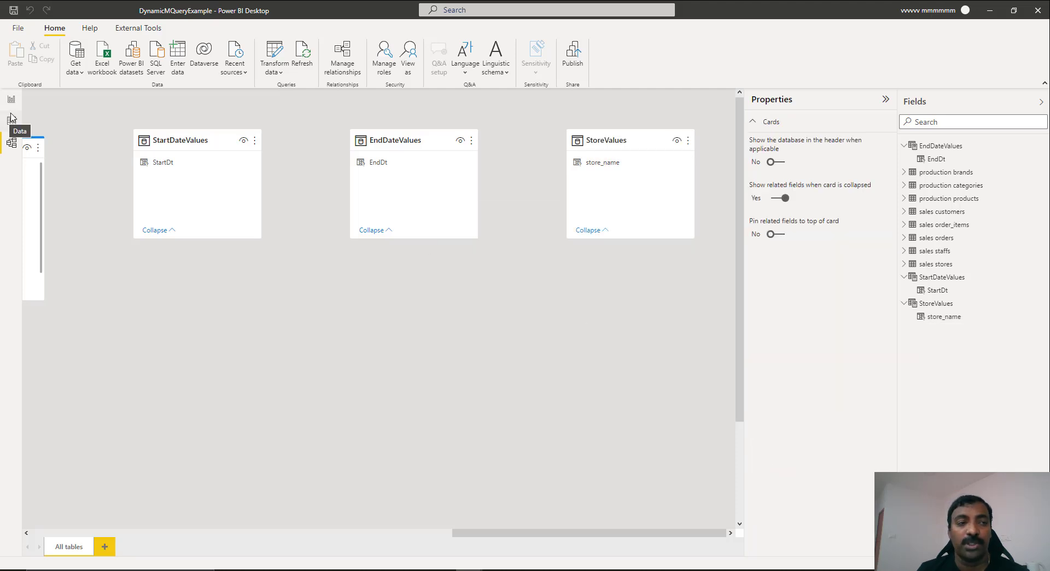
In the sales orders filterquery, alias sales.orders as o, join sales.stores s ON s.store_id = o.store_id, and prefix both order_date conditions with o.
{"action": "left_click", "coordinate": [11, 119]}
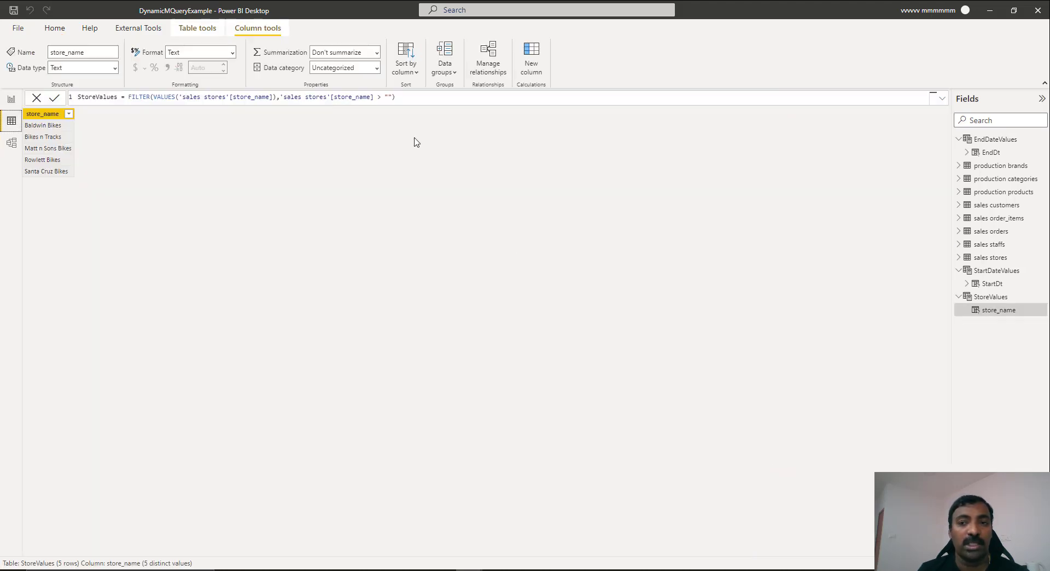
{"action": "right_click", "coordinate": [999, 235]}
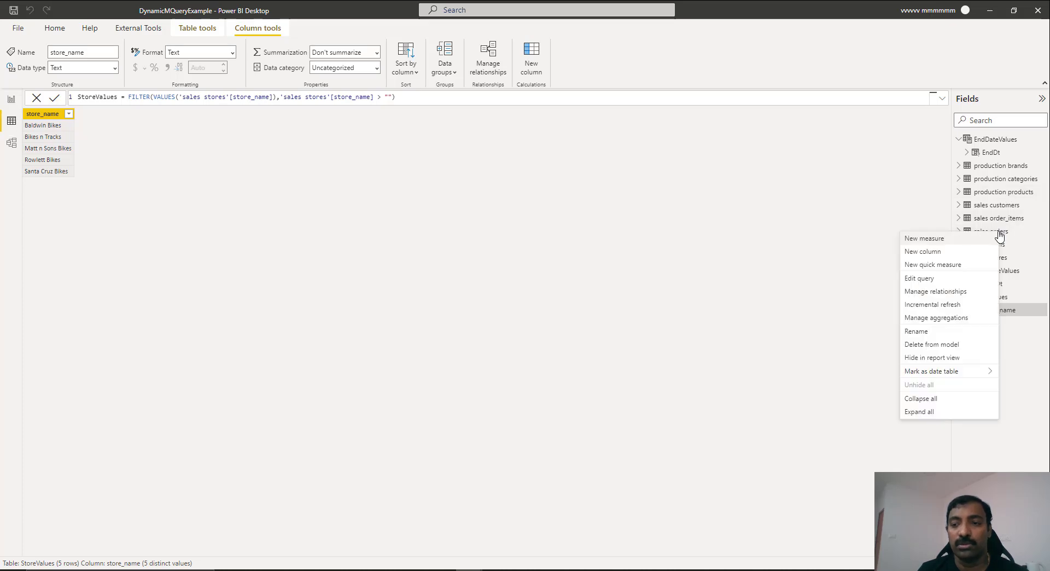
{"action": "left_click", "coordinate": [925, 279]}
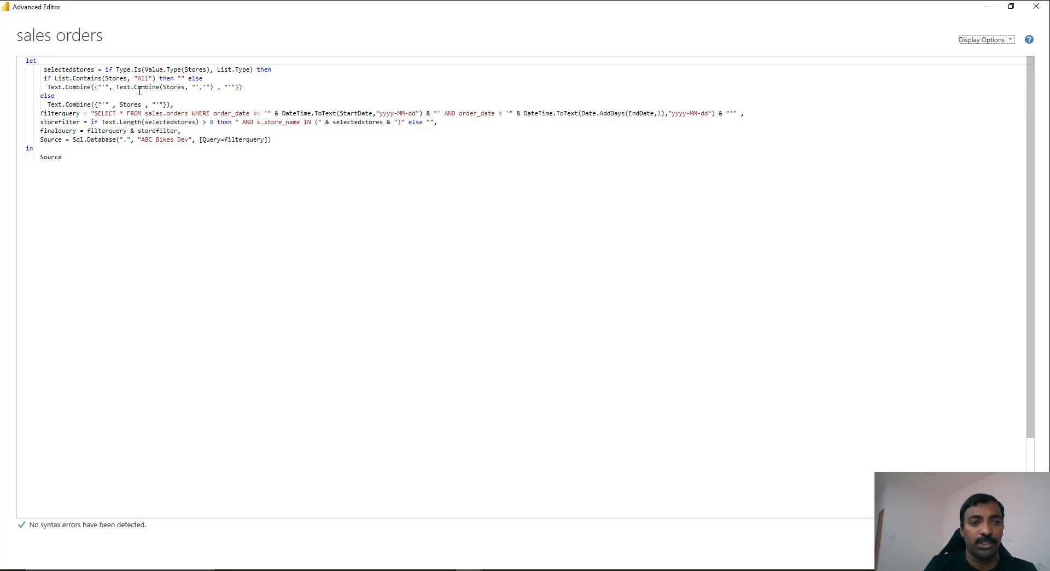
{"action": "double_click", "coordinate": [266, 123]}
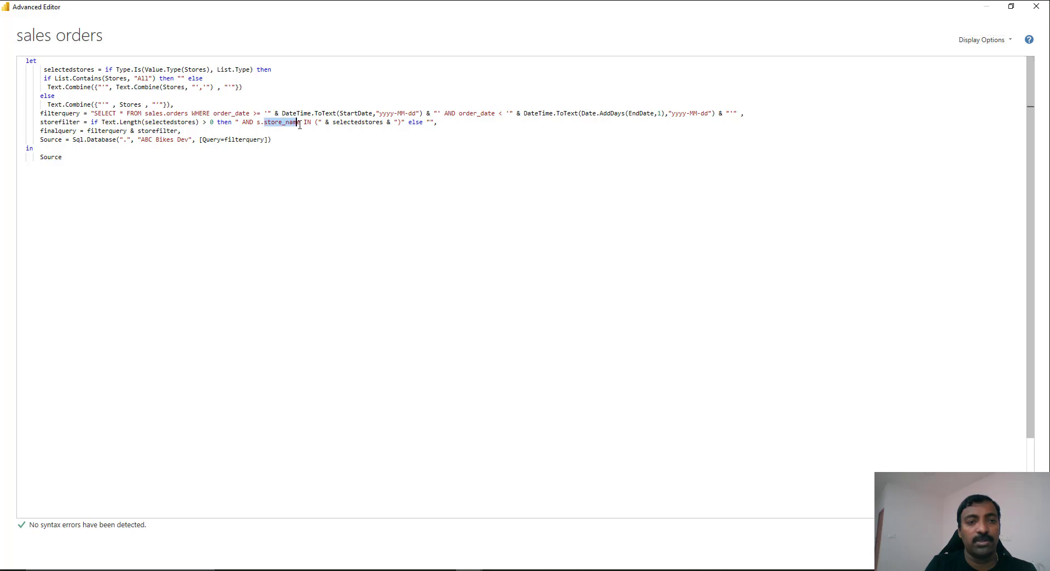
{"action": "left_click", "coordinate": [167, 113]}
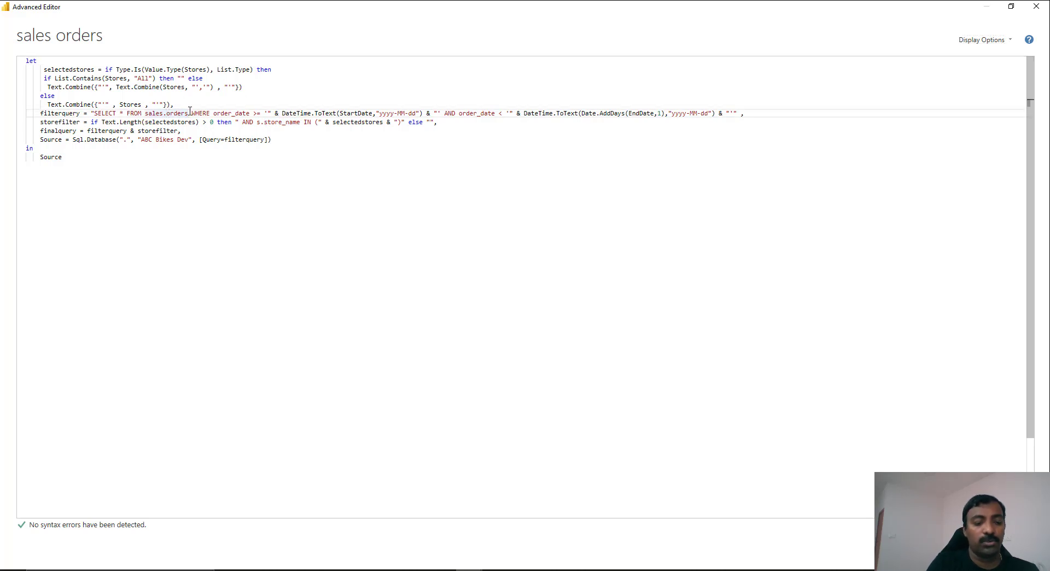
{"action": "left_click", "coordinate": [190, 113]}
{"action": "type", "text": "o JOI"}
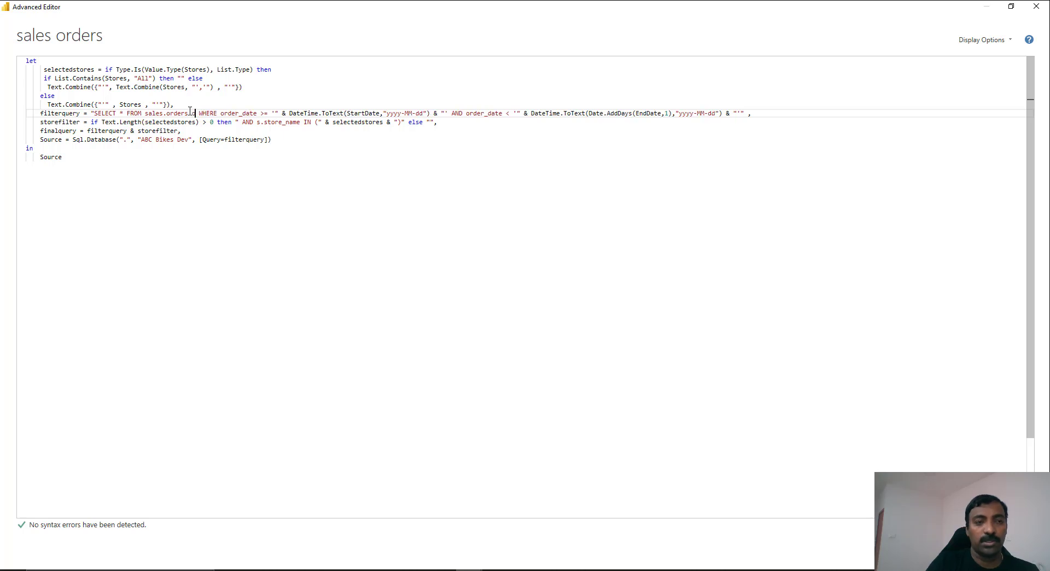
{"action": "type", "text": "N"}
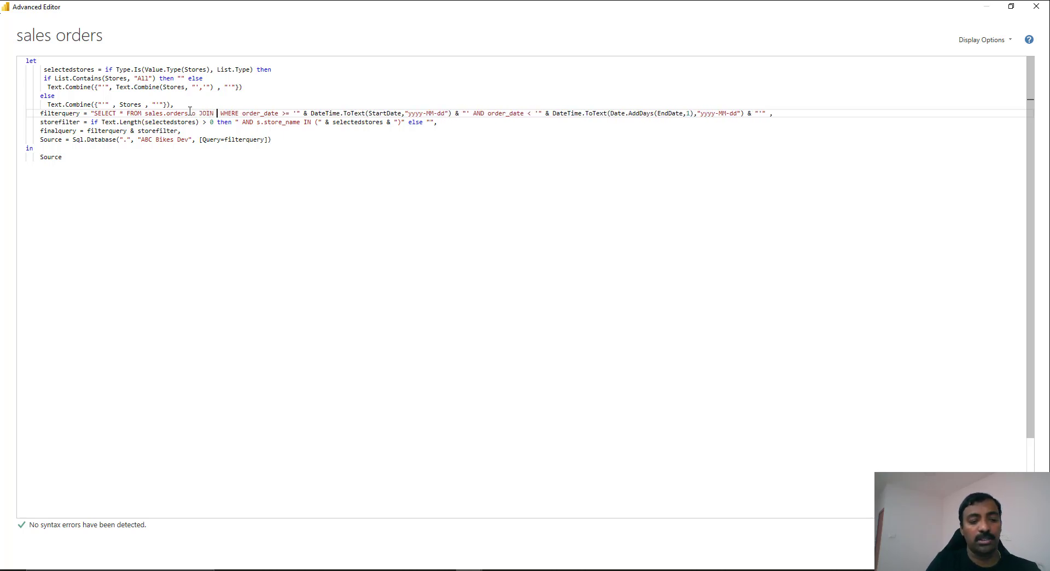
{"action": "left_click", "coordinate": [560, 226]}
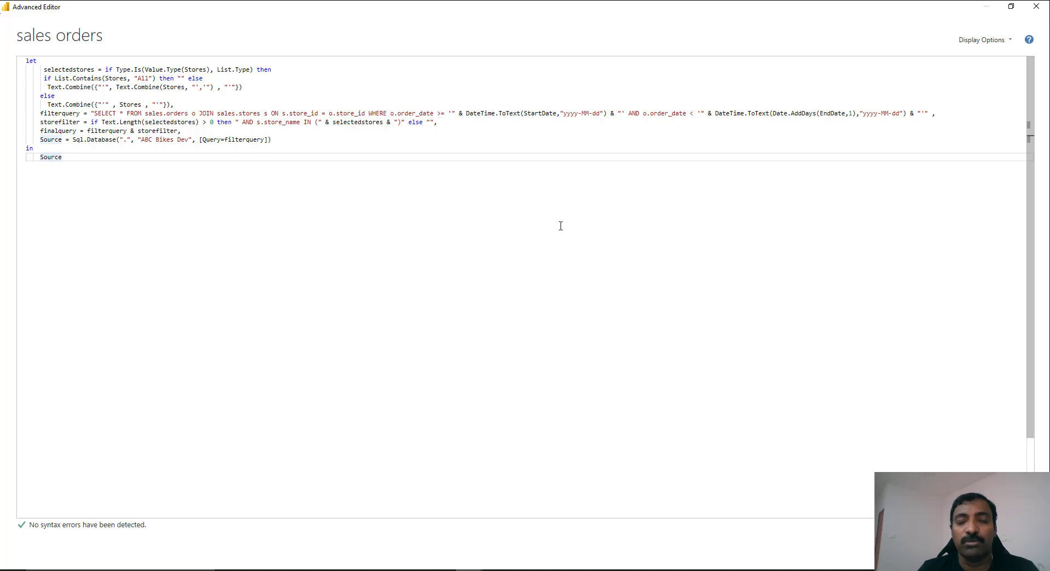
Limit the filterquery SELECT to o.*, accept the edited query, and apply the changes to the report.
{"action": "left_click", "coordinate": [120, 113]}
{"action": "type", "text": "o."}
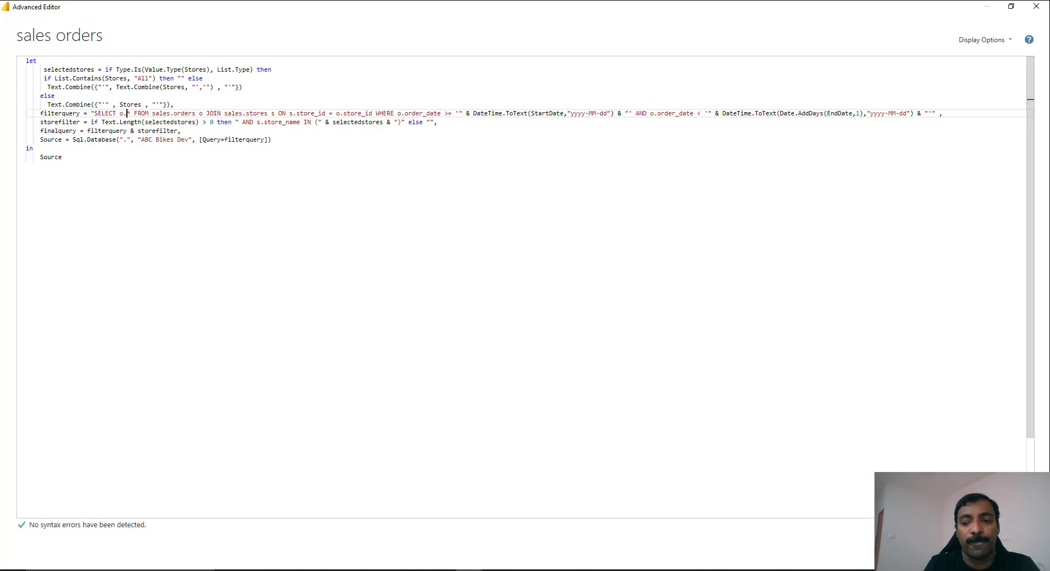
{"action": "left_click", "coordinate": [965, 544]}
{"action": "left_click", "coordinate": [74, 118]}
{"action": "left_click", "coordinate": [97, 131]}
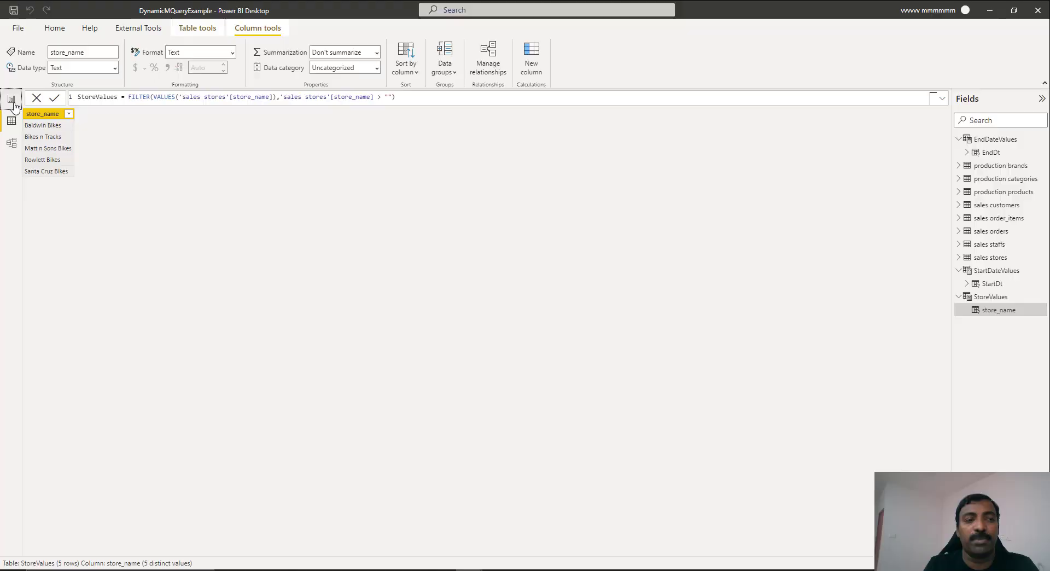
Add a slicer on store_name from sales stores to the report page and use the same field as the order matrix's columns.
{"action": "left_click", "coordinate": [12, 101]}
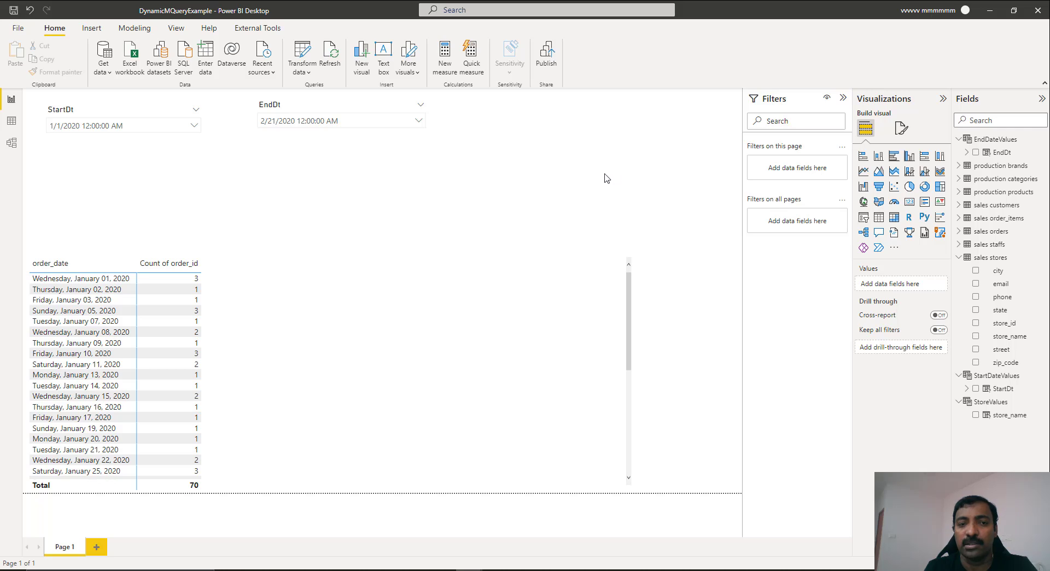
{"action": "left_click", "coordinate": [863, 218]}
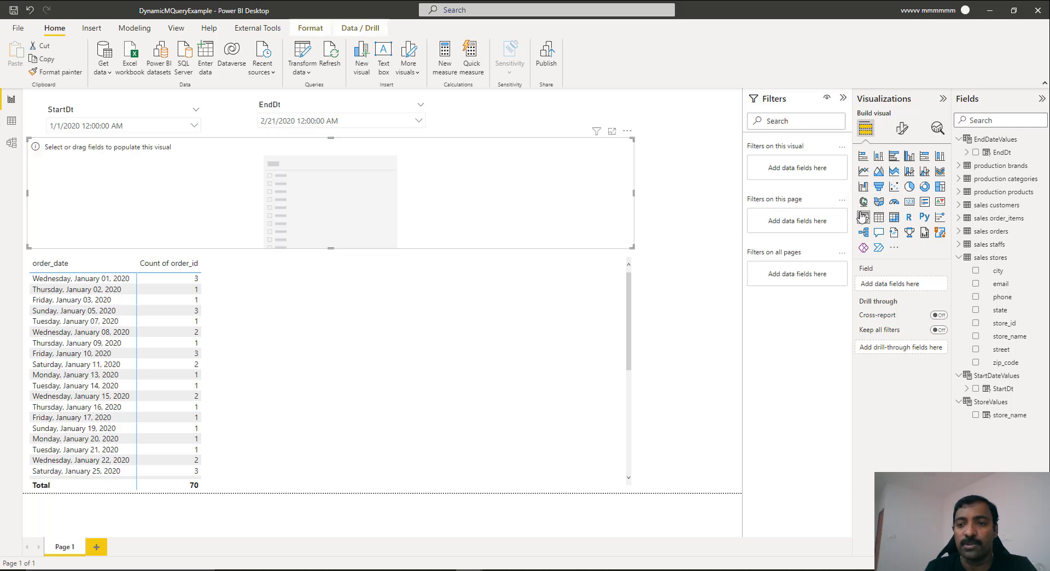
{"action": "left_click_drag", "start_coordinate": [1010, 337], "coordinate": [912, 291]}
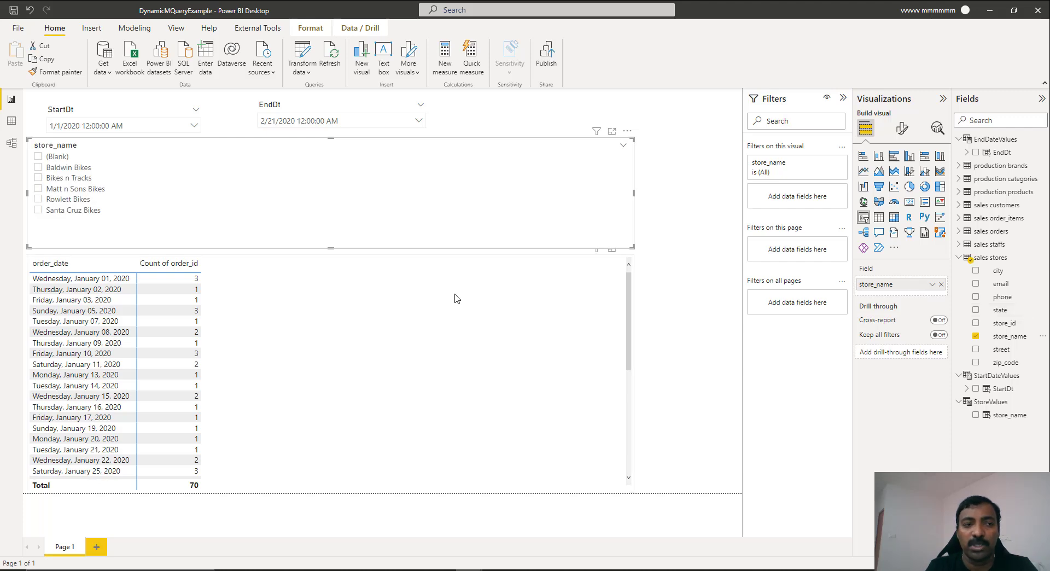
{"action": "left_click", "coordinate": [296, 355]}
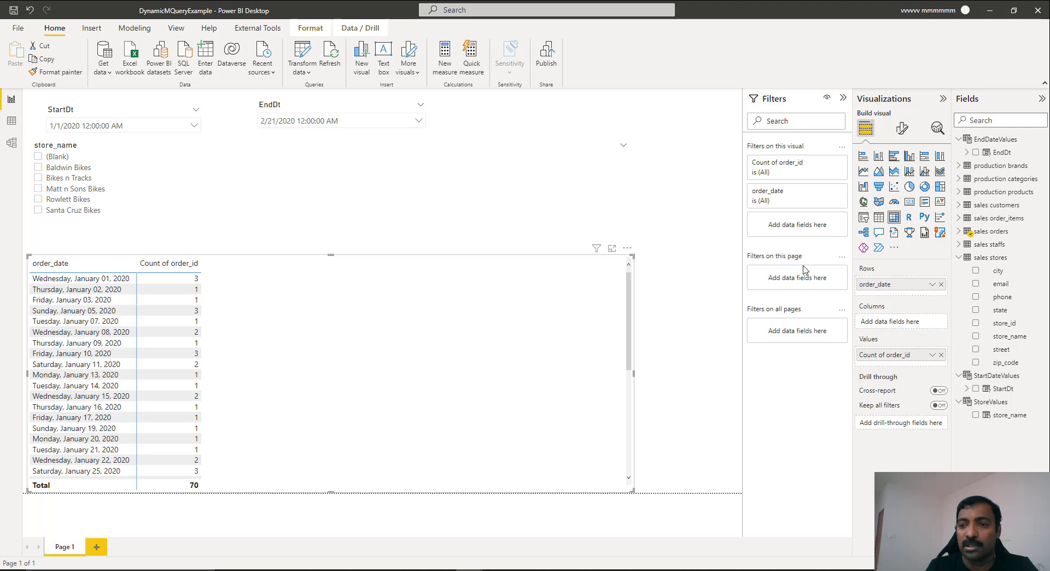
{"action": "left_click_drag", "start_coordinate": [1005, 337], "coordinate": [903, 328]}
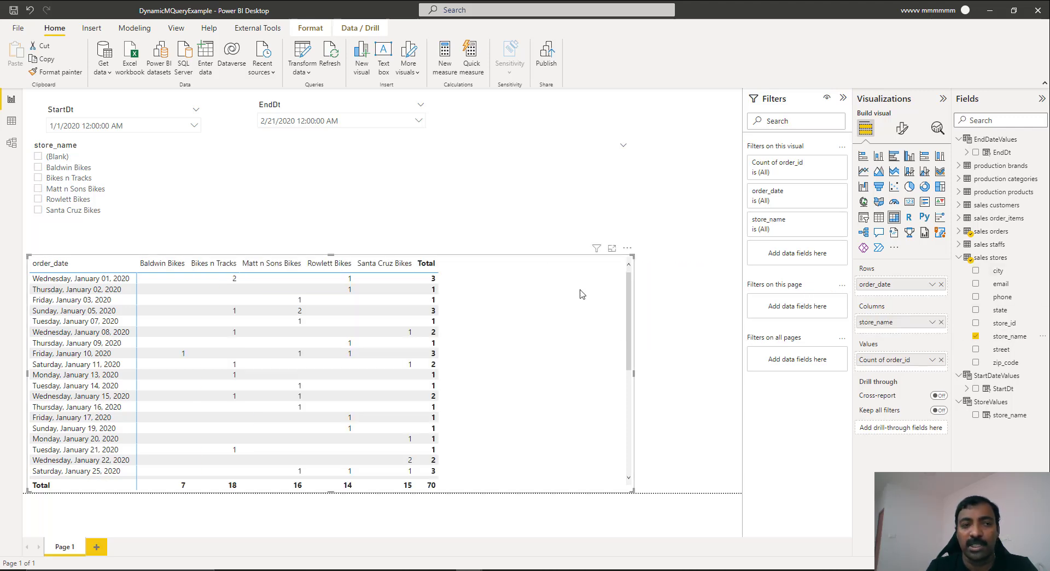
Select Rowlett Bikes in the store_name slicer, and shrink and reposition the slicer beside the EndDt slicer.
{"action": "left_click", "coordinate": [392, 198]}
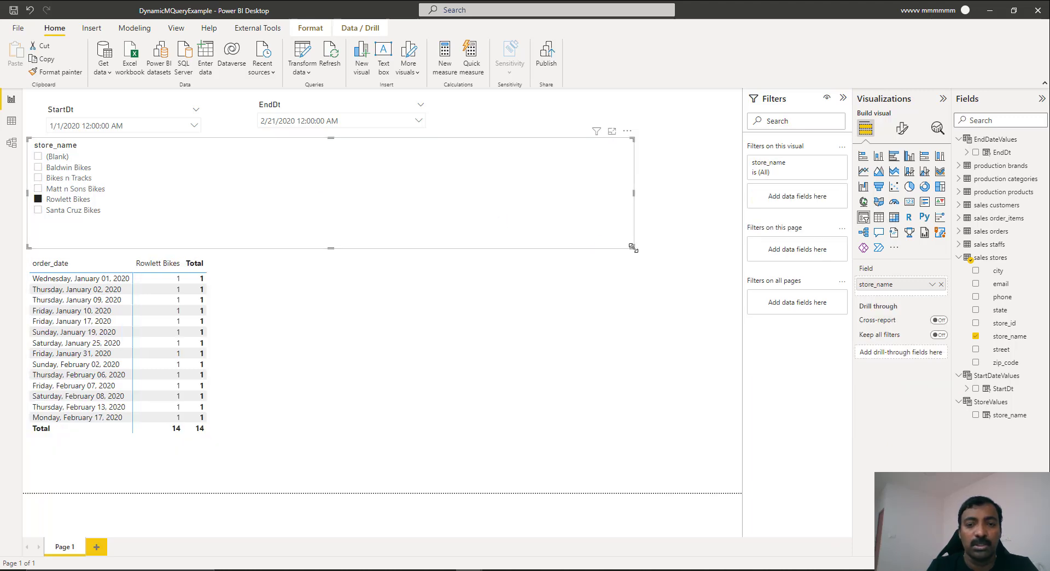
{"action": "left_click_drag", "start_coordinate": [633, 247], "coordinate": [217, 224]}
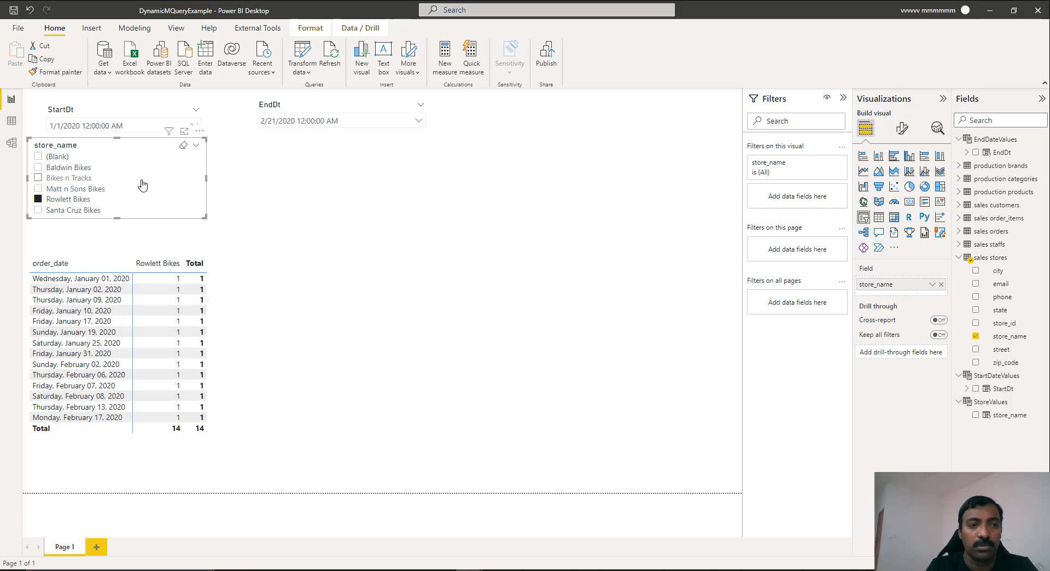
{"action": "left_click_drag", "start_coordinate": [143, 183], "coordinate": [597, 136]}
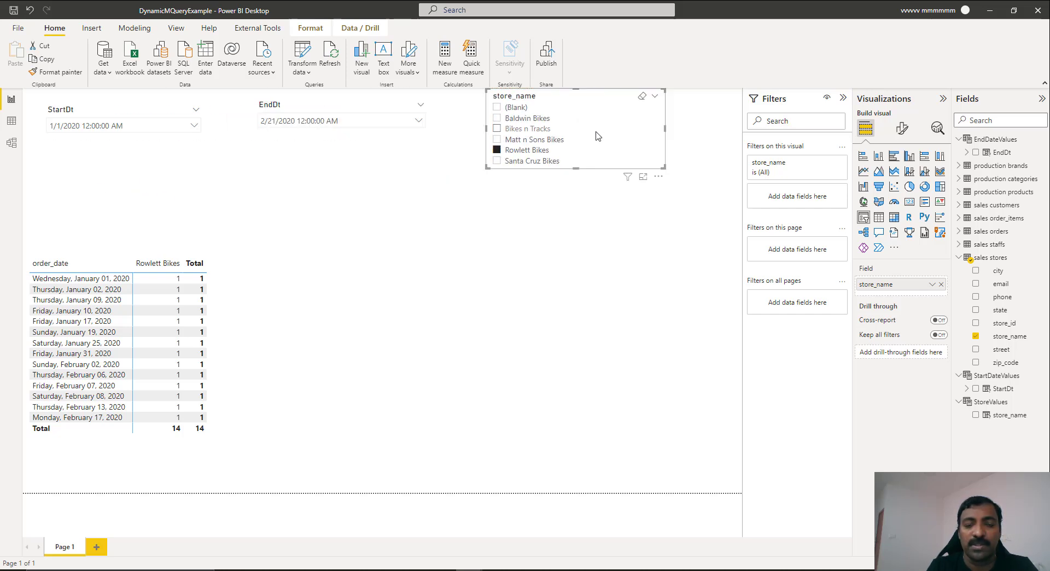
Enable the Show "Select all" option in the store_name slicer's selection settings.
{"action": "left_click", "coordinate": [902, 128]}
{"action": "left_click", "coordinate": [858, 202]}
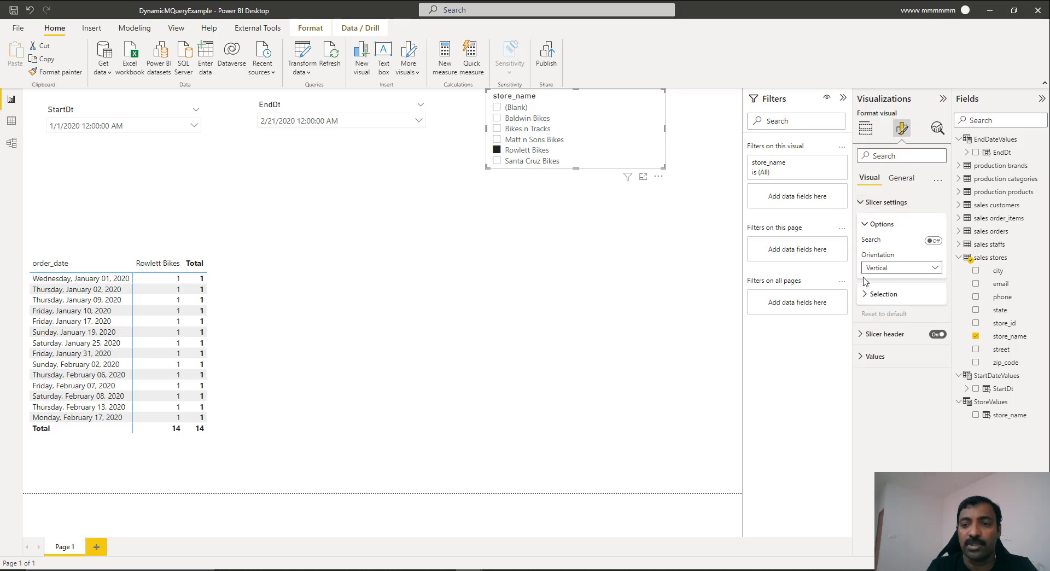
{"action": "left_click", "coordinate": [865, 295]}
{"action": "left_click", "coordinate": [934, 355]}
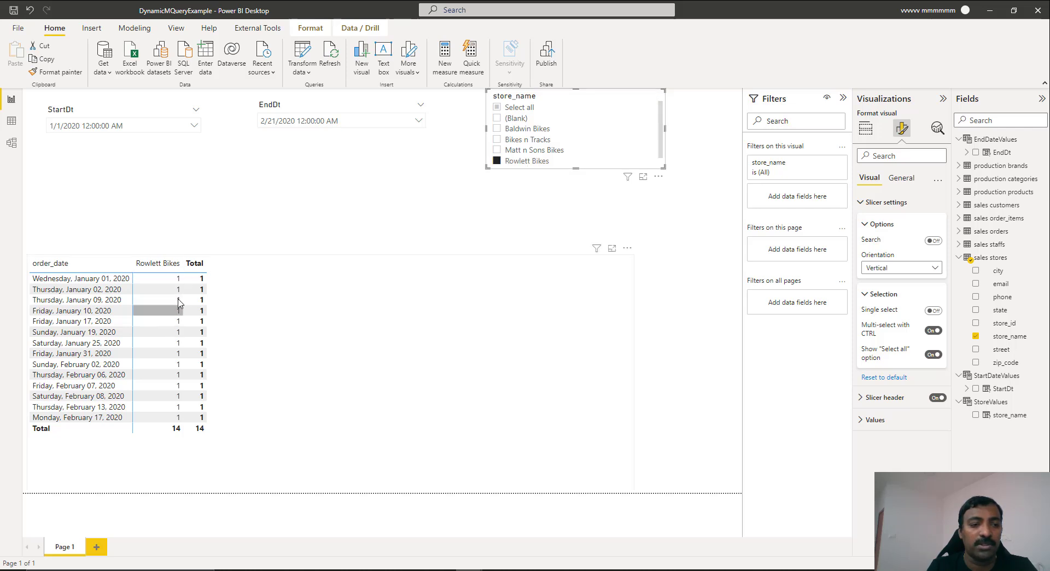
Add Matt n Sons Bikes, Bikes n Tracks and Baldwin Bikes to the store_name slicer's selection.
{"action": "left_click", "coordinate": [497, 150], "text": "ctrl"}
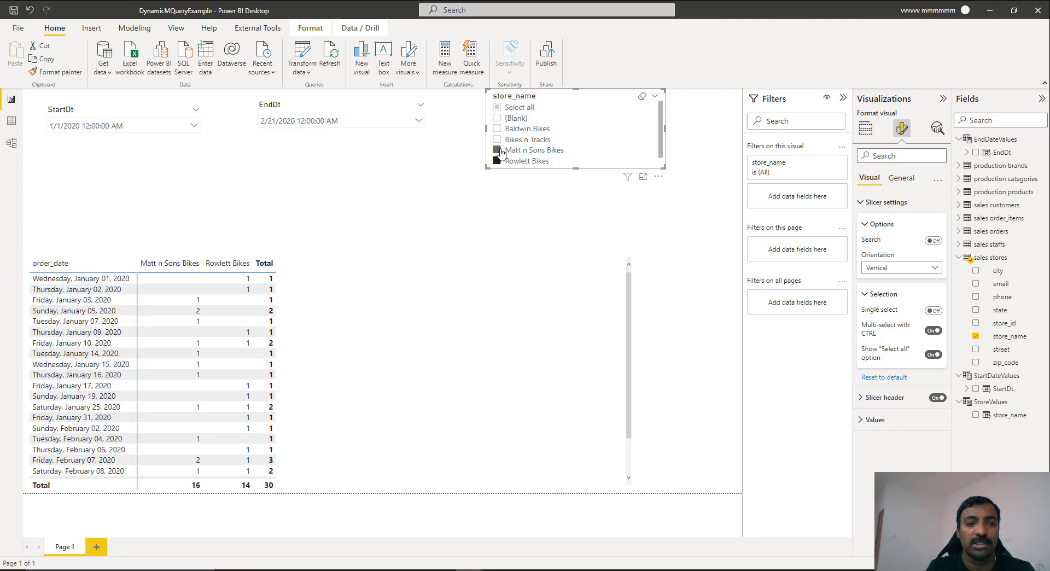
{"action": "left_click", "coordinate": [497, 139], "text": "ctrl"}
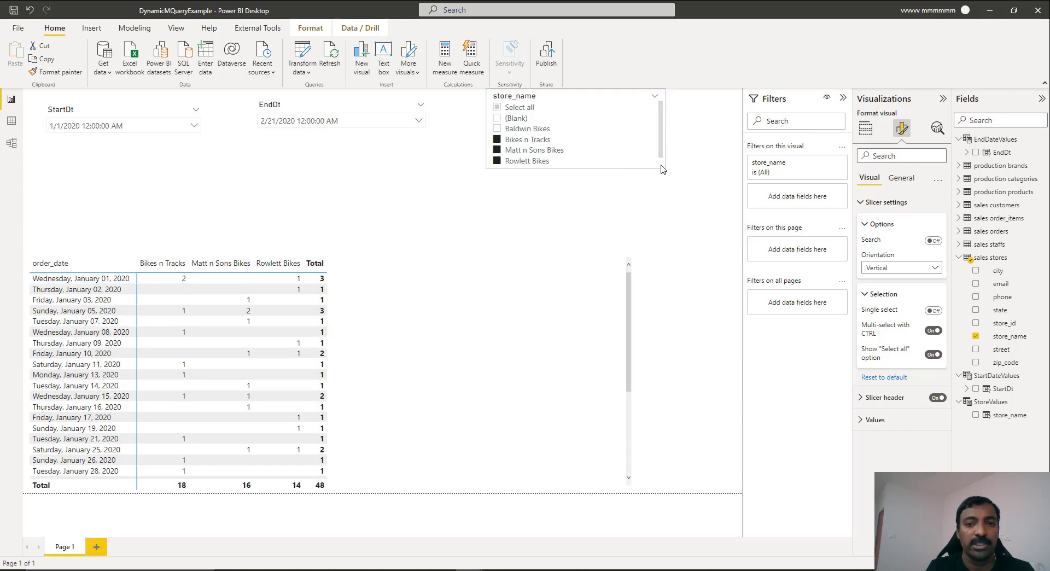
{"action": "left_click", "coordinate": [498, 129], "text": "ctrl"}
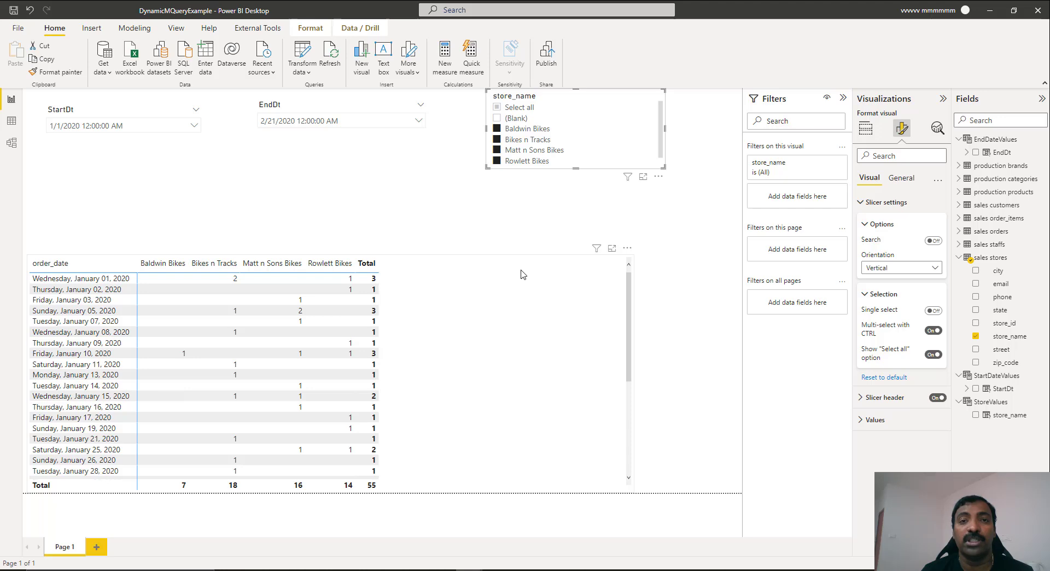
Narrow the order matrix to fit its columns and place an enlarged empty line chart in the space beside it.
{"action": "left_click", "coordinate": [529, 325]}
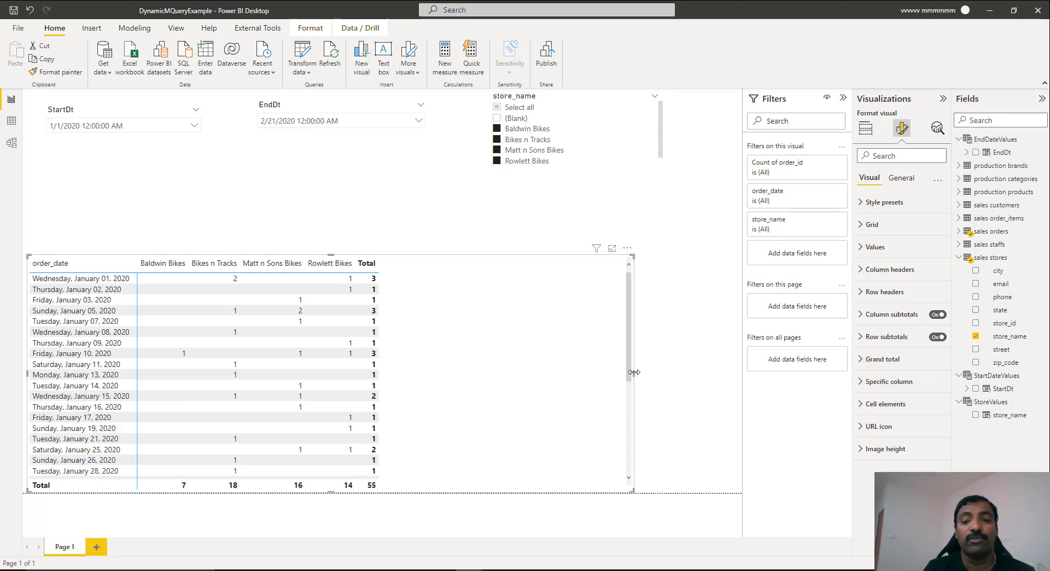
{"action": "left_click_drag", "start_coordinate": [633, 376], "coordinate": [390, 374]}
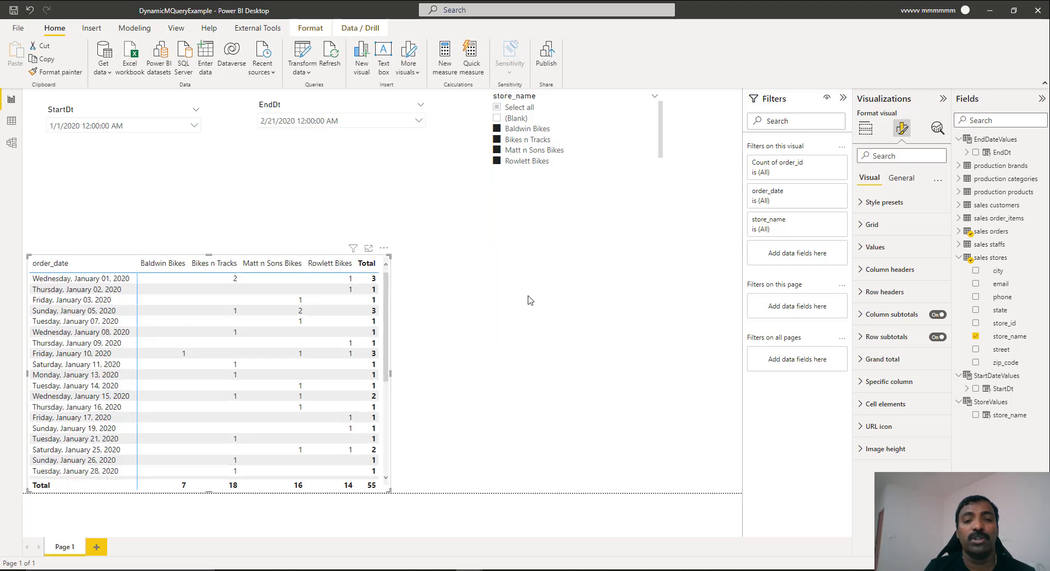
{"action": "left_click", "coordinate": [552, 293]}
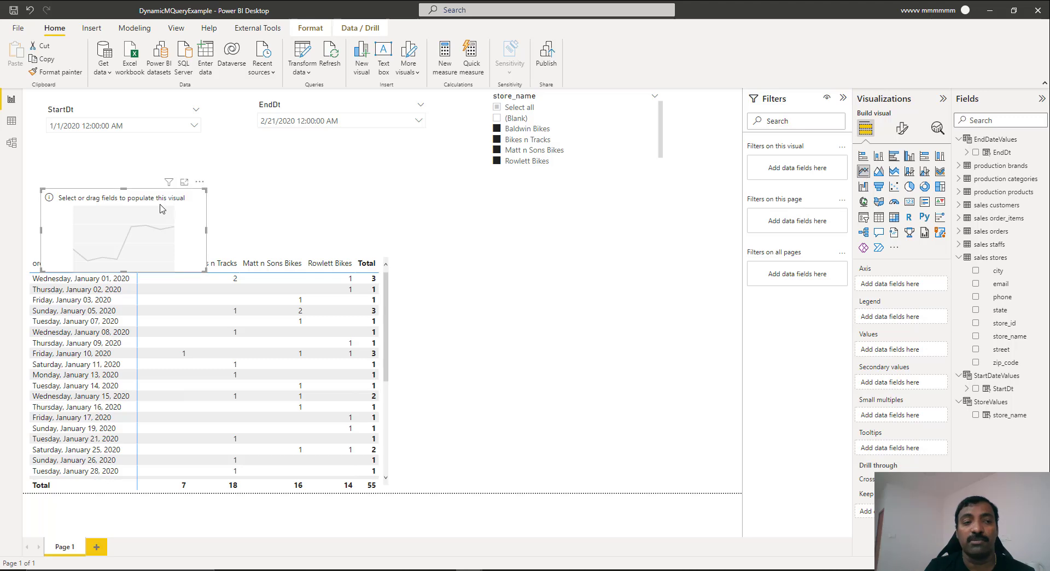
{"action": "left_click_drag", "start_coordinate": [187, 221], "coordinate": [548, 289]}
{"action": "left_click_drag", "start_coordinate": [566, 339], "coordinate": [733, 493]}
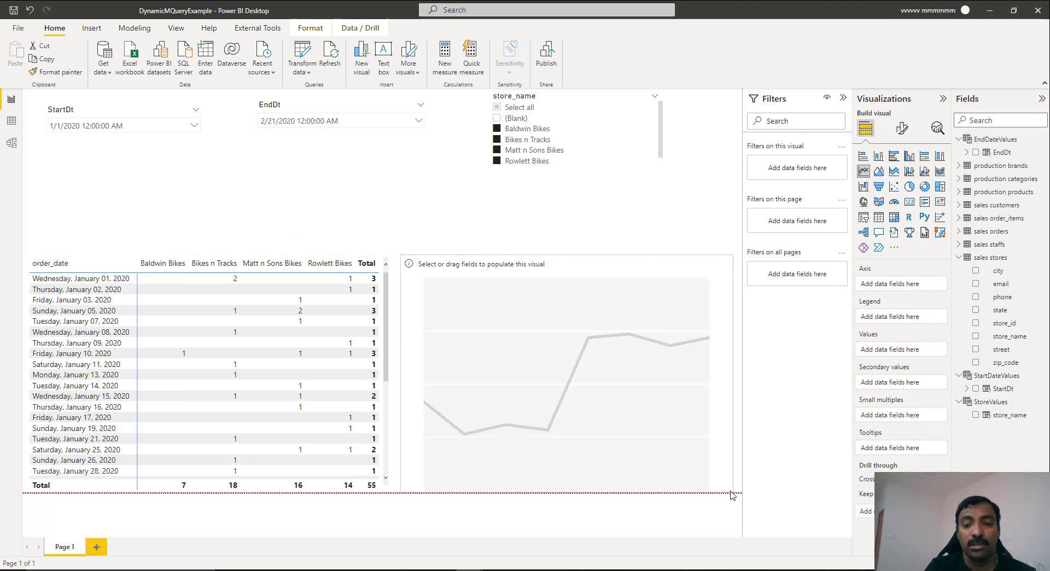
Plot quantity from sales order_items as the line chart's values against order_date from sales orders on the axis.
{"action": "left_click", "coordinate": [959, 257]}
{"action": "left_click", "coordinate": [966, 219]}
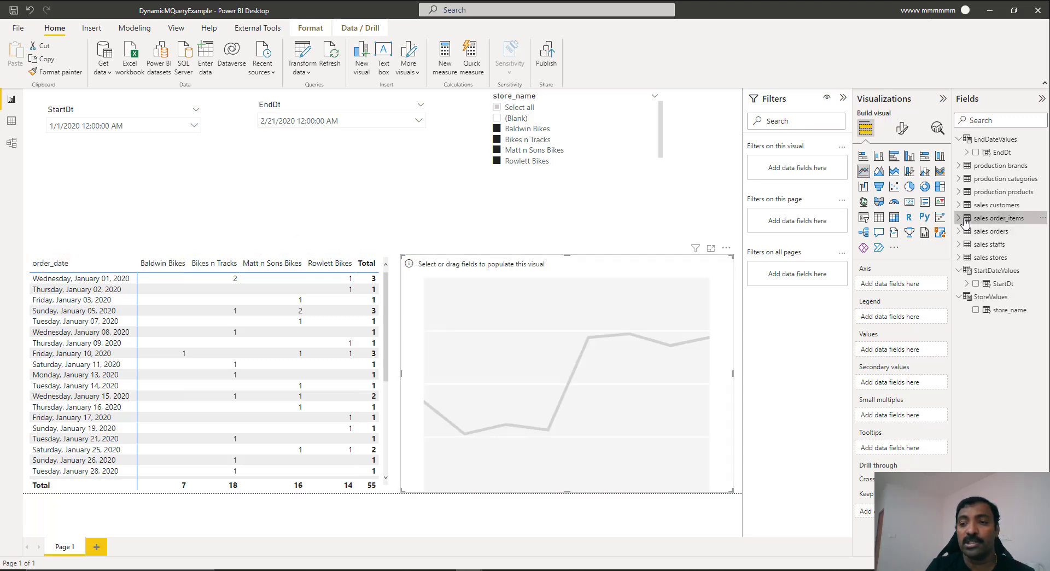
{"action": "left_click", "coordinate": [958, 218]}
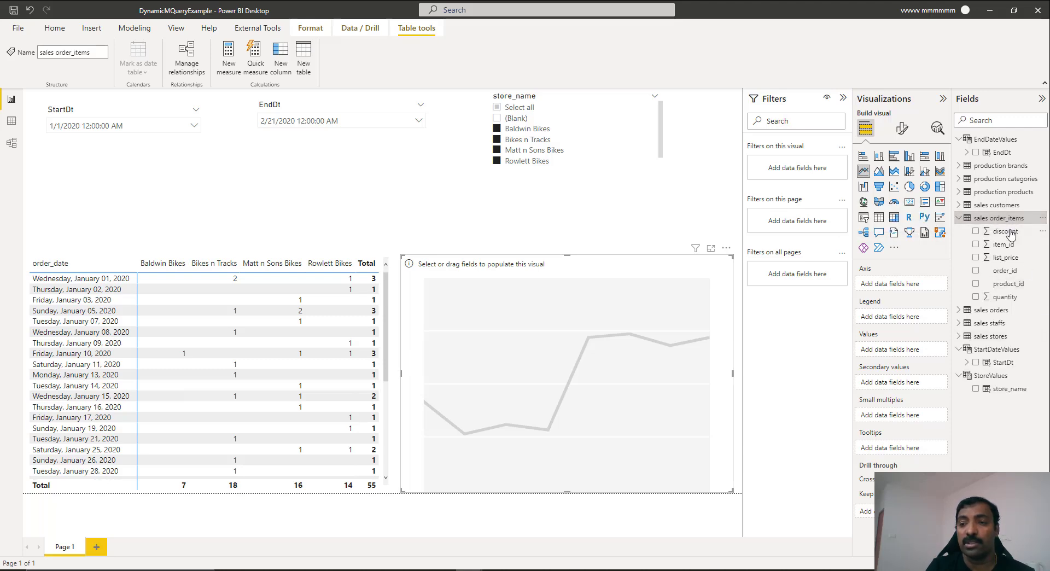
{"action": "left_click_drag", "start_coordinate": [1005, 297], "coordinate": [925, 351]}
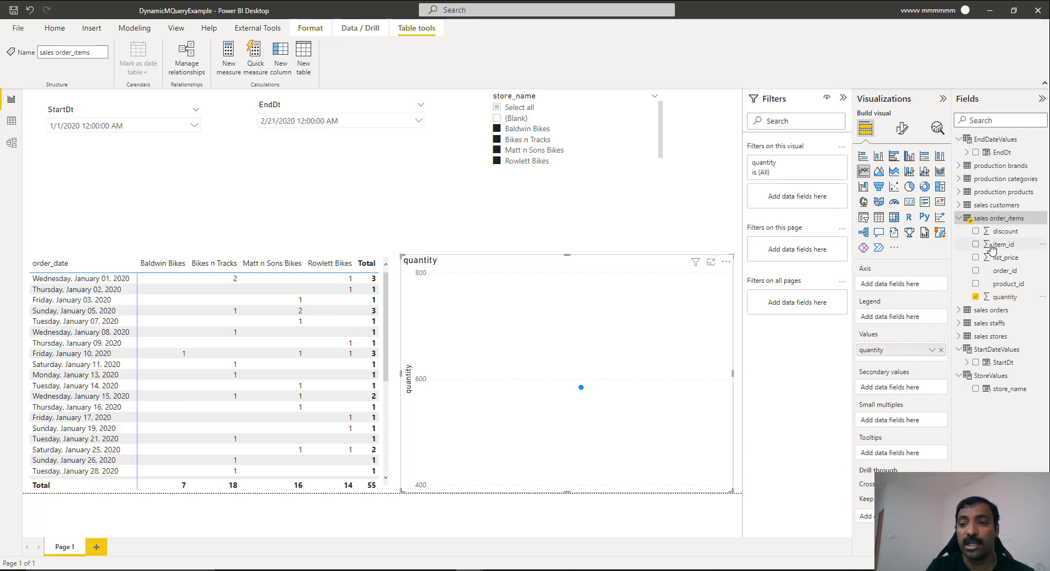
{"action": "left_click", "coordinate": [960, 218]}
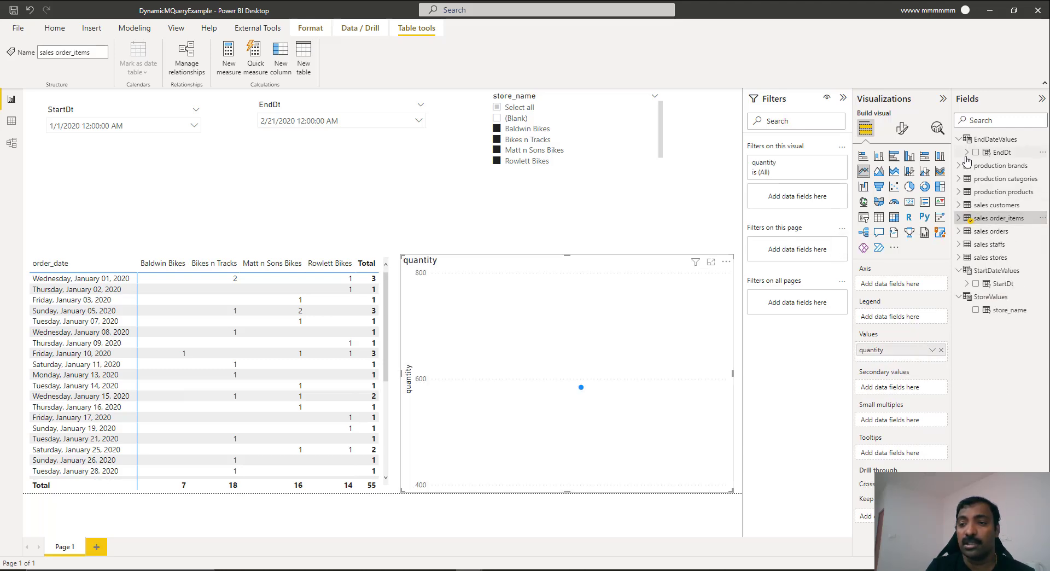
{"action": "left_click", "coordinate": [961, 231]}
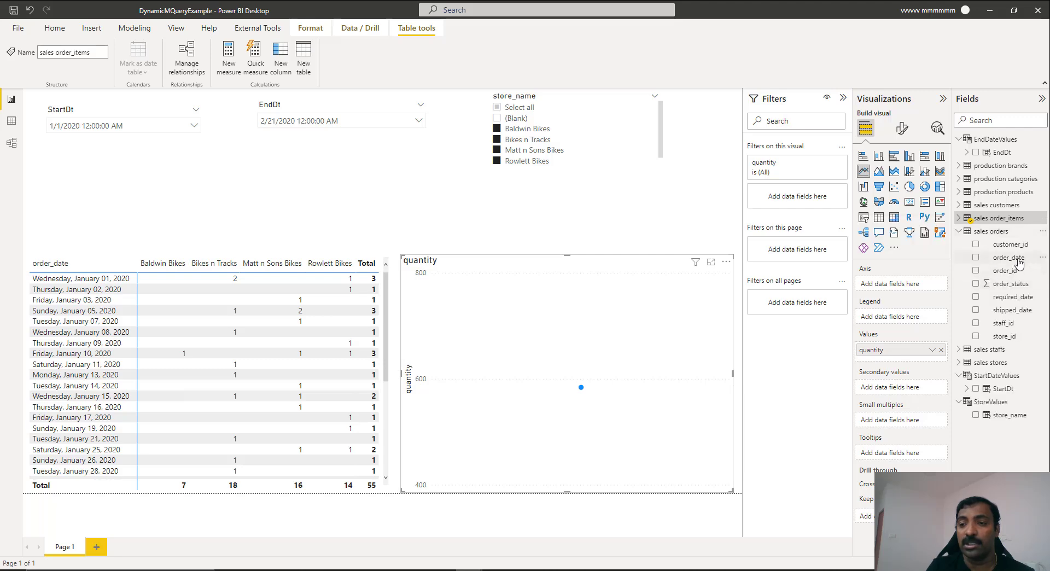
{"action": "left_click_drag", "start_coordinate": [1019, 263], "coordinate": [925, 289]}
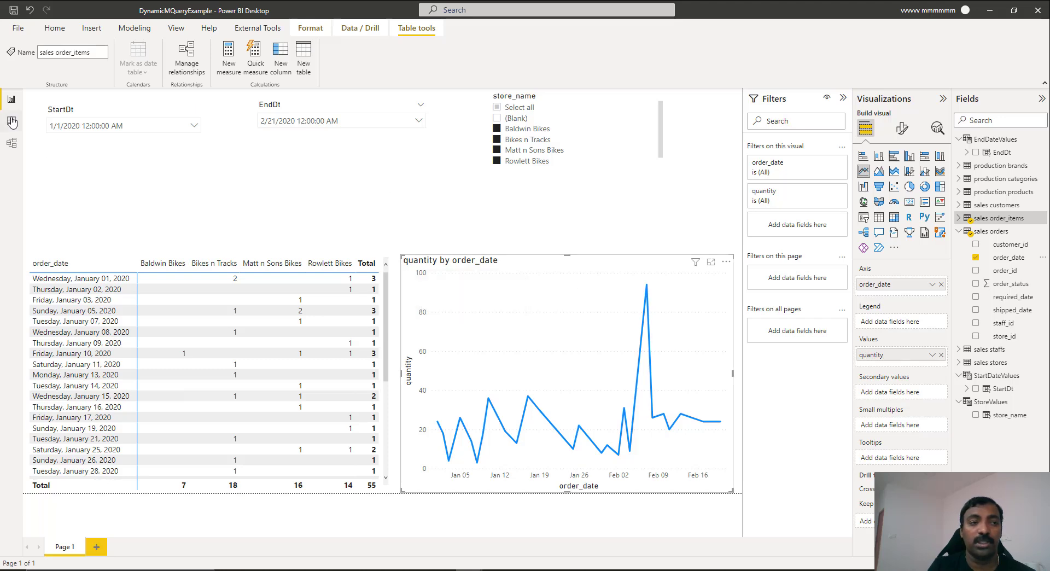
In the data model, set the cross filter direction of the sales order_items to sales orders relationship to Both.
{"action": "left_click", "coordinate": [11, 142]}
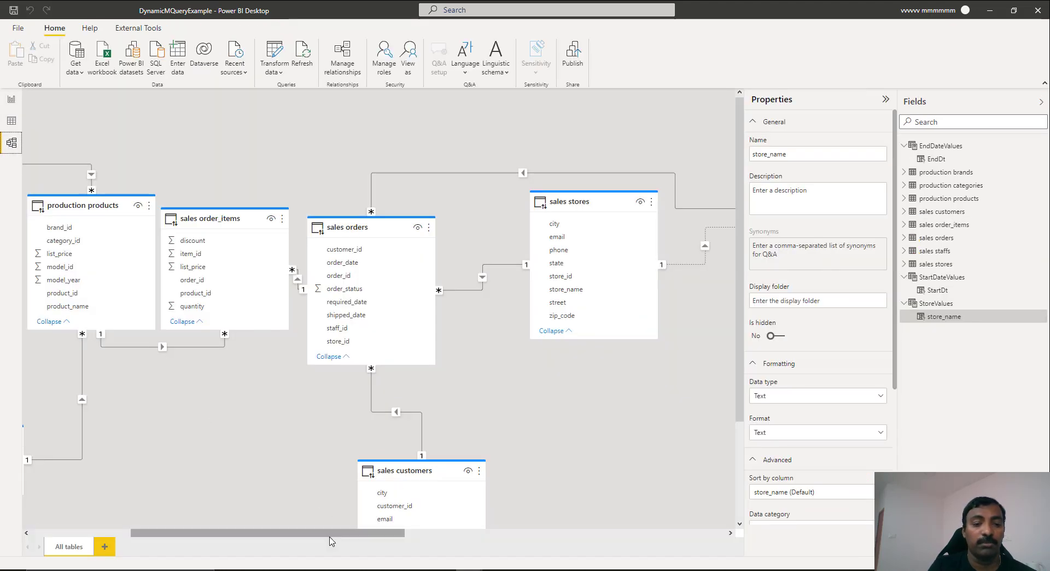
{"action": "left_click_drag", "start_coordinate": [331, 541], "coordinate": [161, 538]}
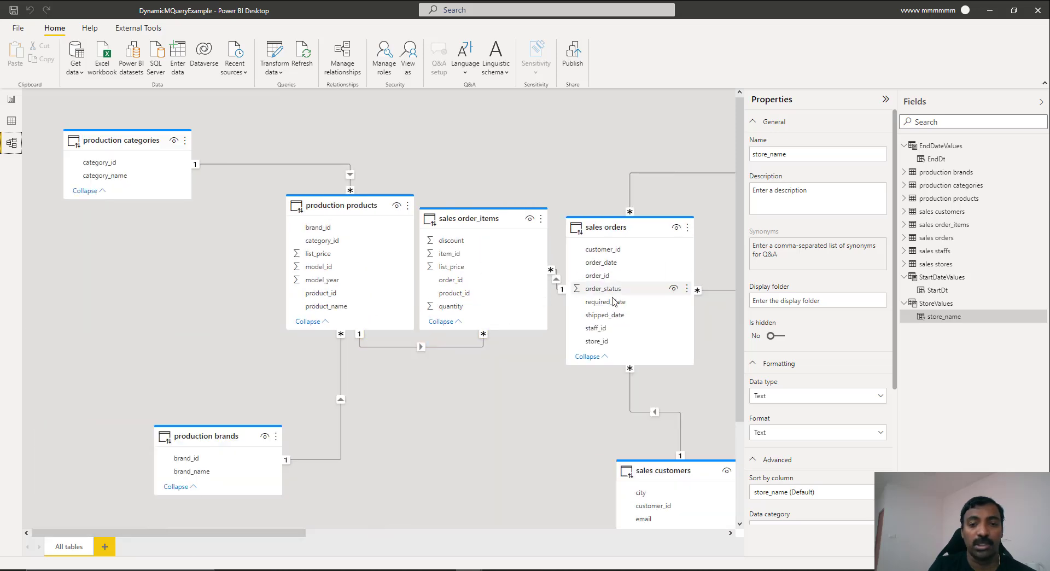
{"action": "double_click", "coordinate": [556, 283]}
{"action": "left_click", "coordinate": [589, 374]}
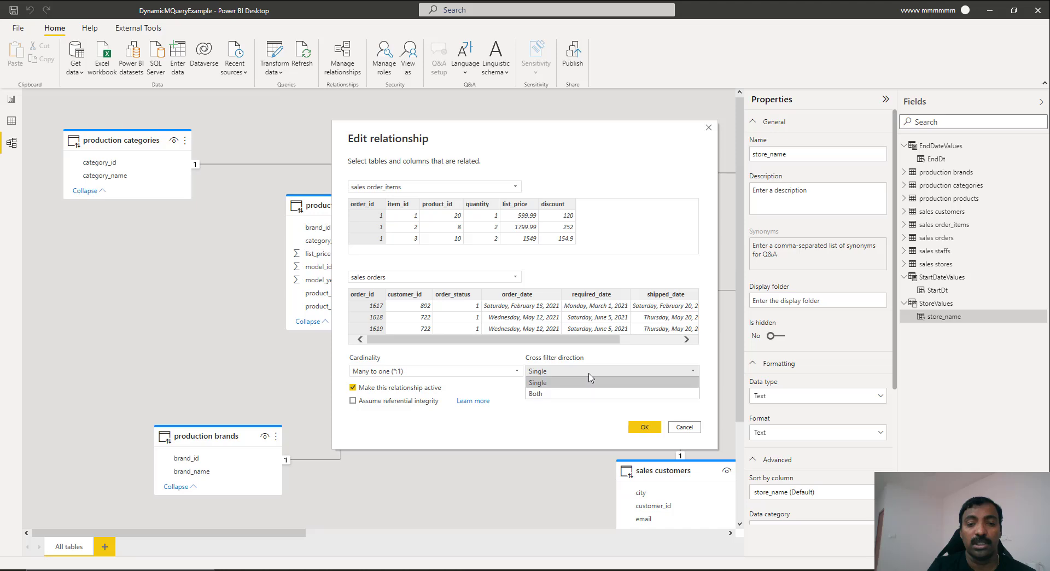
{"action": "left_click", "coordinate": [553, 394]}
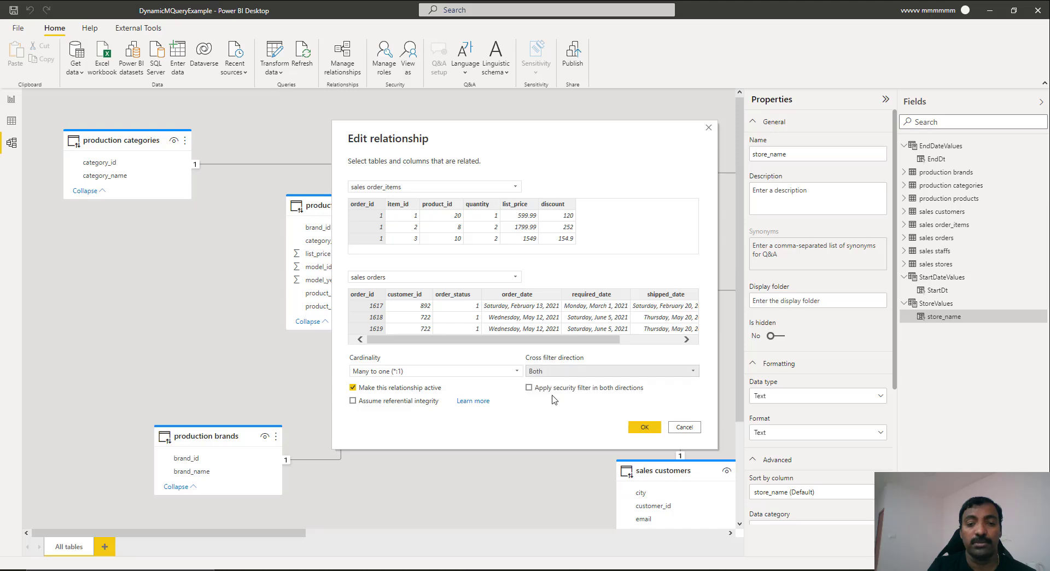
{"action": "left_click", "coordinate": [646, 427]}
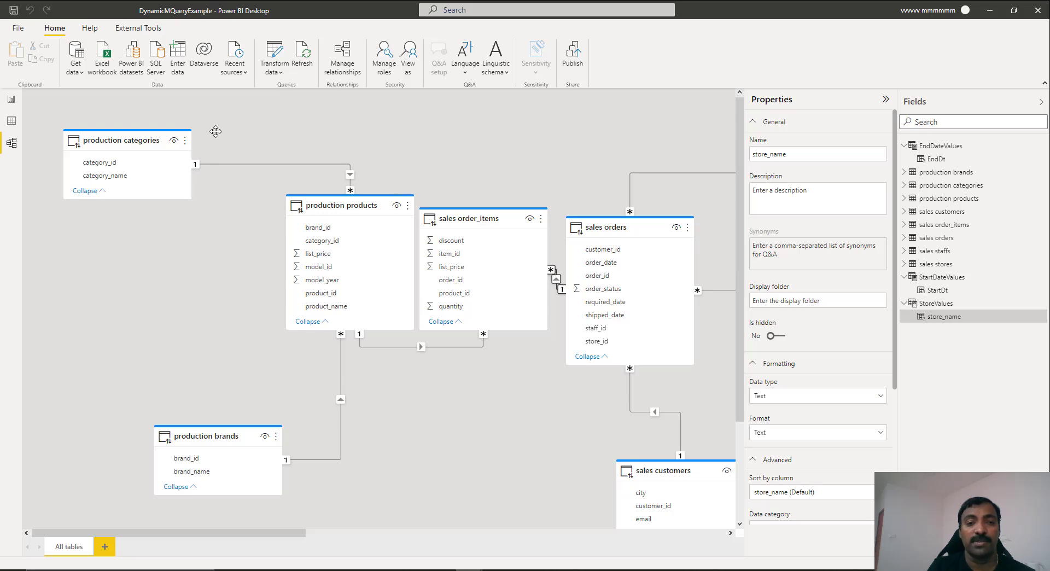
{"action": "scroll", "coordinate": [216, 129], "scroll_direction": "right", "scroll_amount": 10}
Back in the report, filter the visuals by Baldwin Bikes, Bikes n Tracks and Matt n Sons Bikes, one store at a time.
{"action": "left_click", "coordinate": [12, 99]}
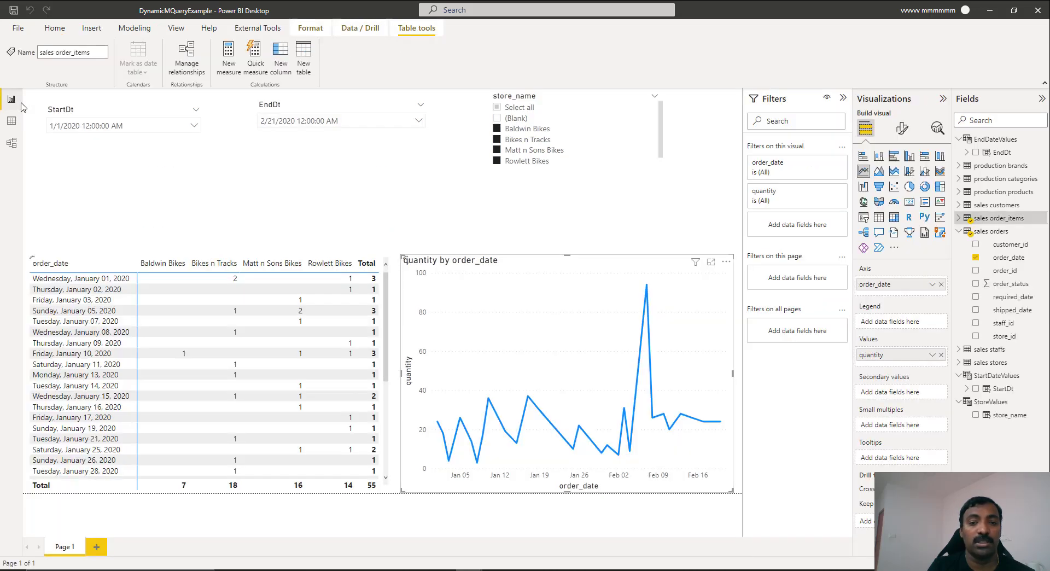
{"action": "left_click", "coordinate": [528, 129]}
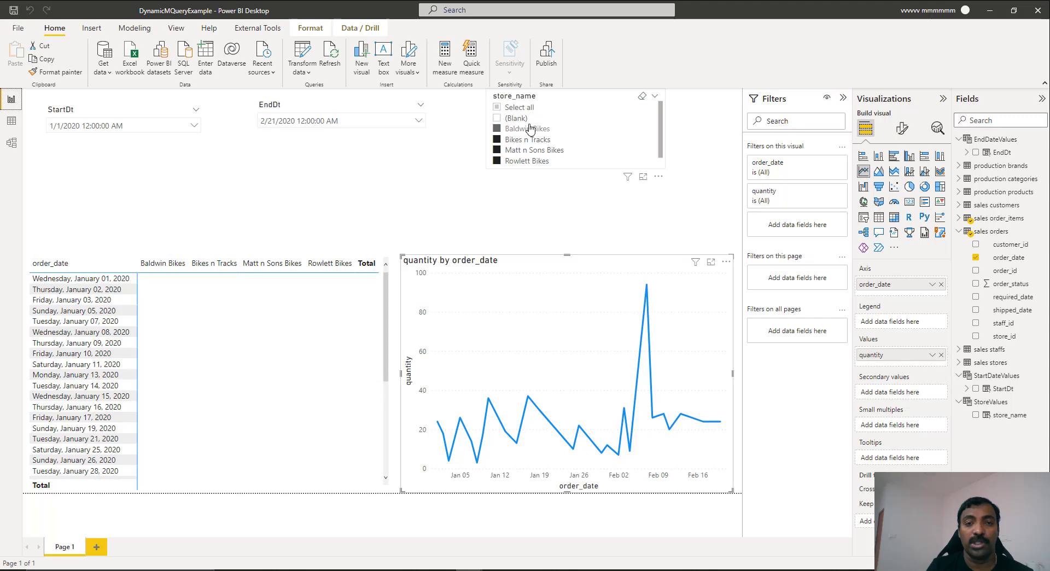
{"action": "left_click", "coordinate": [513, 132]}
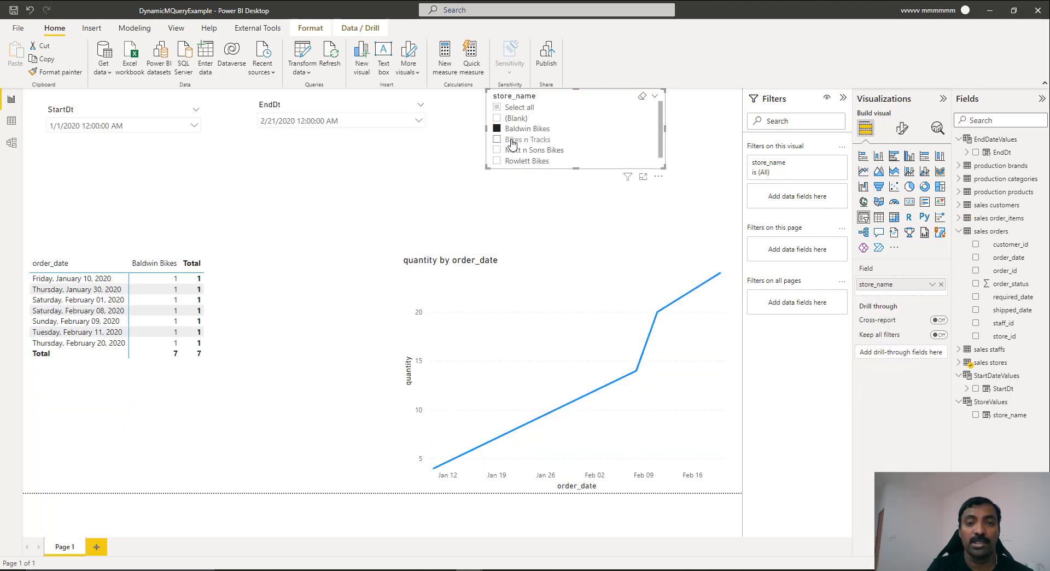
{"action": "left_click", "coordinate": [512, 141]}
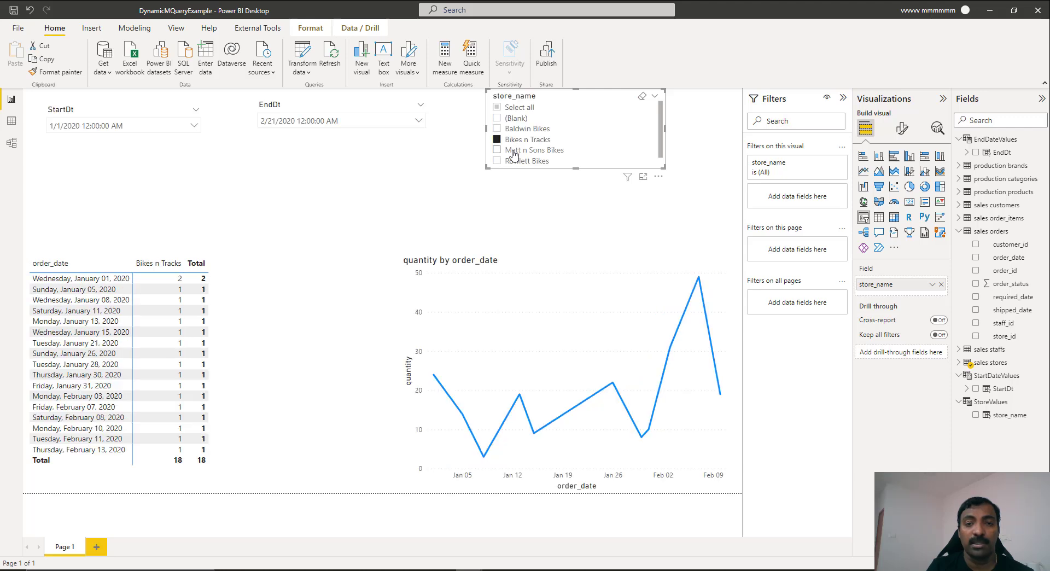
{"action": "left_click", "coordinate": [513, 151]}
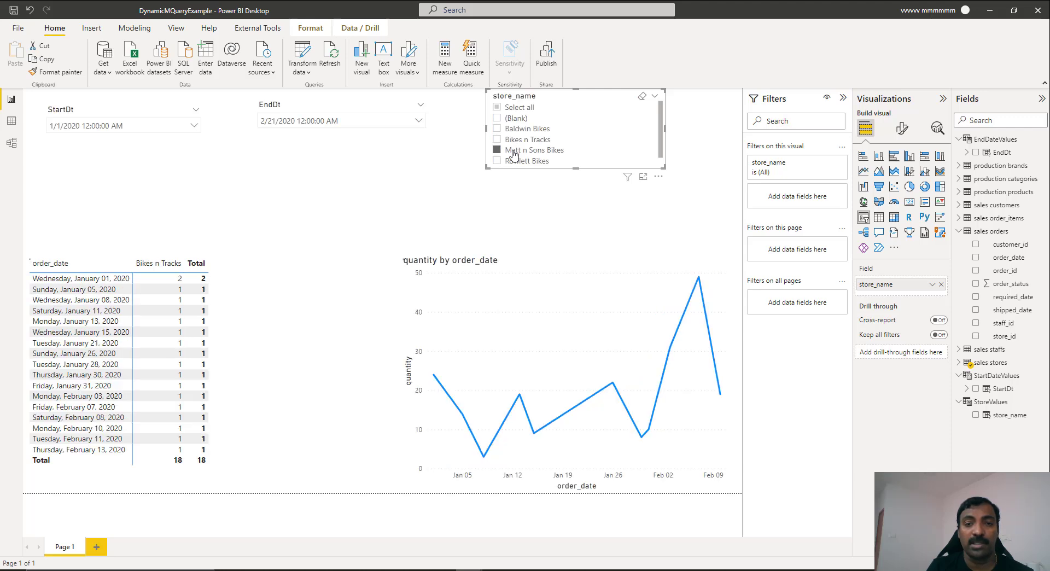
Set the EndDt slicer to 3/19/2020.
{"action": "left_click", "coordinate": [295, 121]}
{"action": "scroll", "coordinate": [416, 217], "scroll_direction": "down", "scroll_amount": 5}
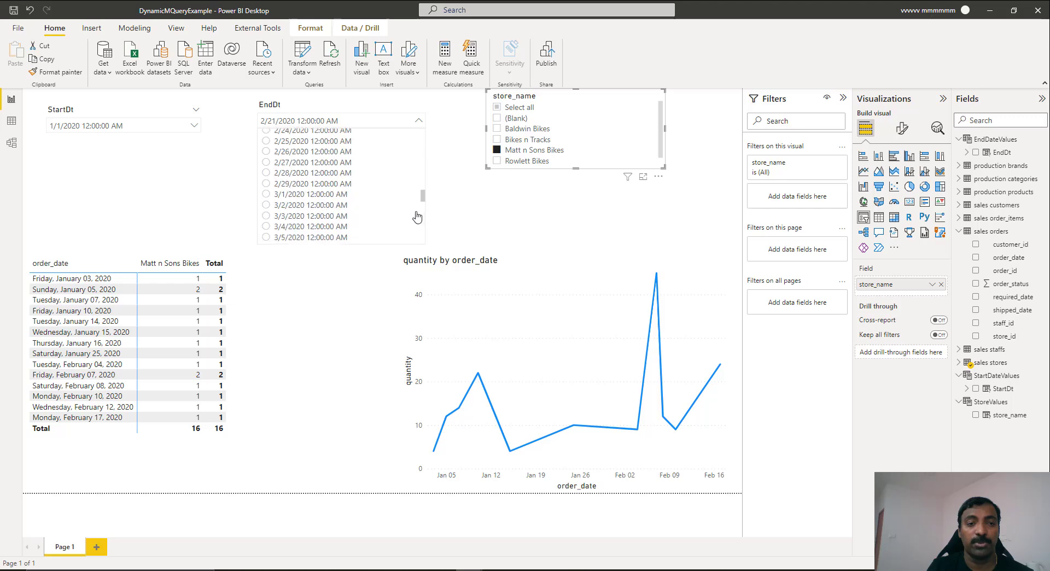
{"action": "left_click_drag", "start_coordinate": [416, 214], "coordinate": [417, 216]}
{"action": "left_click", "coordinate": [295, 235]}
Set the EndDt slicer to 6/25/2020.
{"action": "left_click_drag", "start_coordinate": [423, 171], "coordinate": [424, 190]}
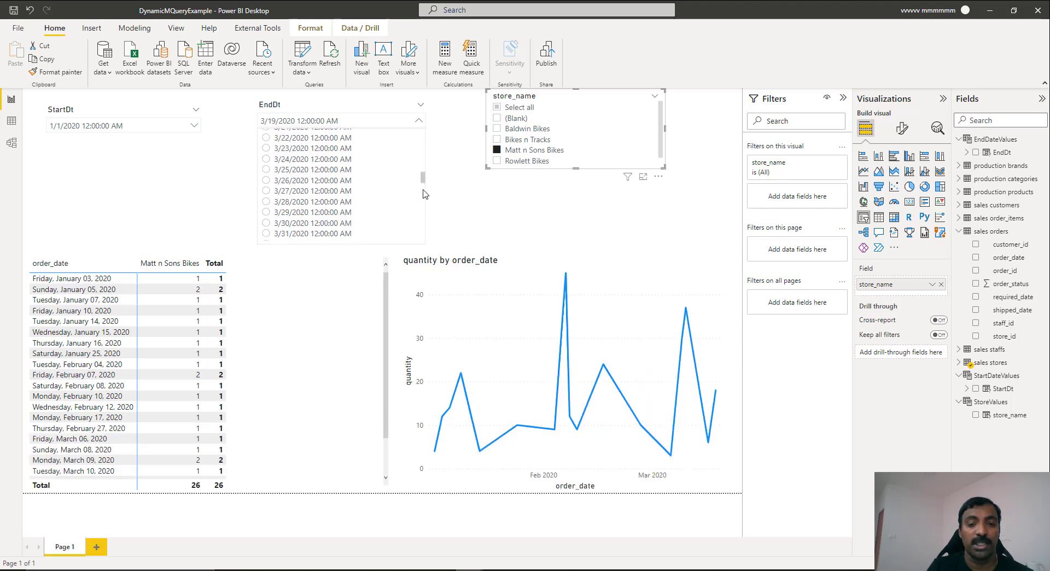
{"action": "scroll", "coordinate": [423, 194], "scroll_direction": "down", "scroll_amount": 10}
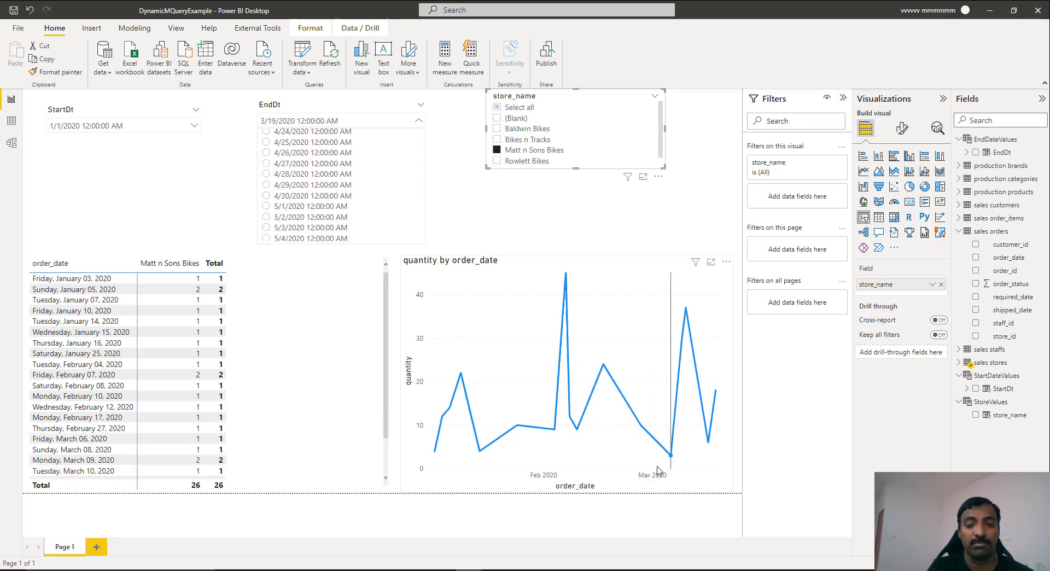
{"action": "scroll", "coordinate": [426, 226], "scroll_direction": "down", "scroll_amount": 1}
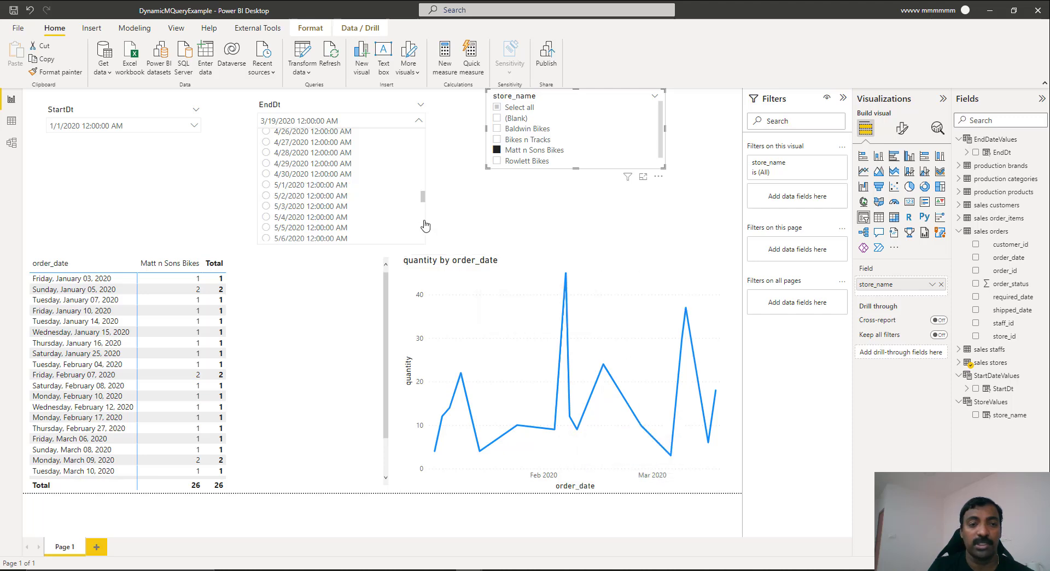
{"action": "scroll", "coordinate": [425, 225], "scroll_direction": "down", "scroll_amount": 15}
{"action": "left_click", "coordinate": [320, 218]}
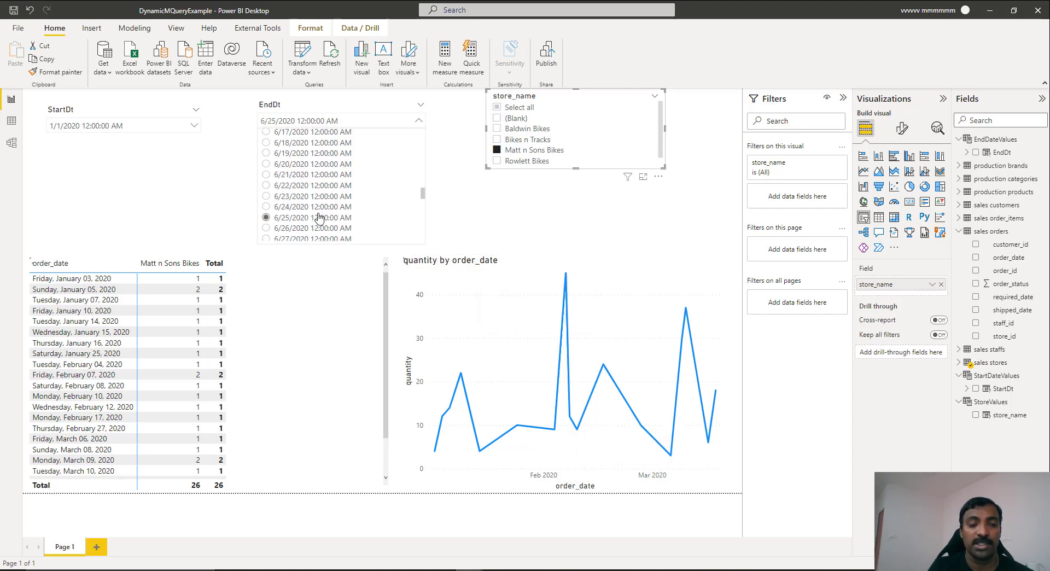